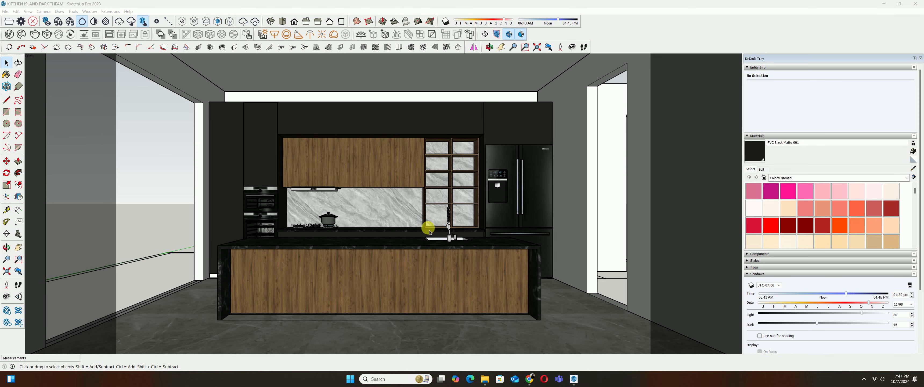
Orbit and zoom in on the kitchen to view the wall ovens at an angle
mouse_move(435, 230)
middle_mouse_down()
mouse_move(361, 269)
mouse_move(365, 238)
middle_mouse_up()
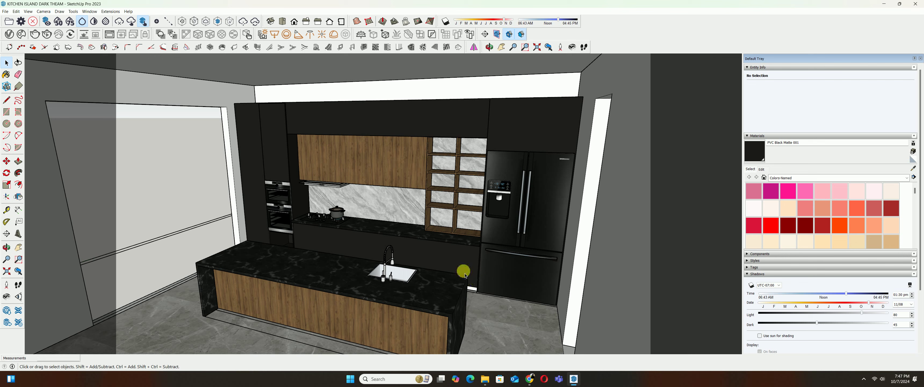
mouse_move(341, 178)
middle_mouse_down()
mouse_move(418, 225)
mouse_move(365, 204)
mouse_move(355, 80)
mouse_move(419, 211)
mouse_move(342, 182)
middle_mouse_up()
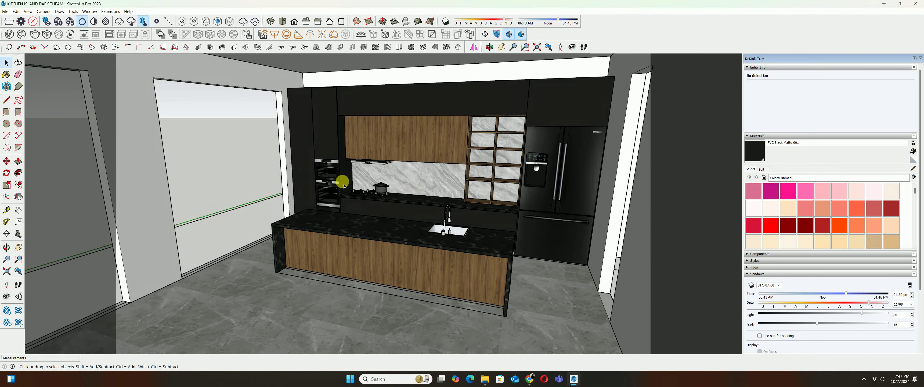
scroll(337, 164, "up", 3)
scroll(329, 151, "up", 2)
scroll(325, 157, "up", 2)
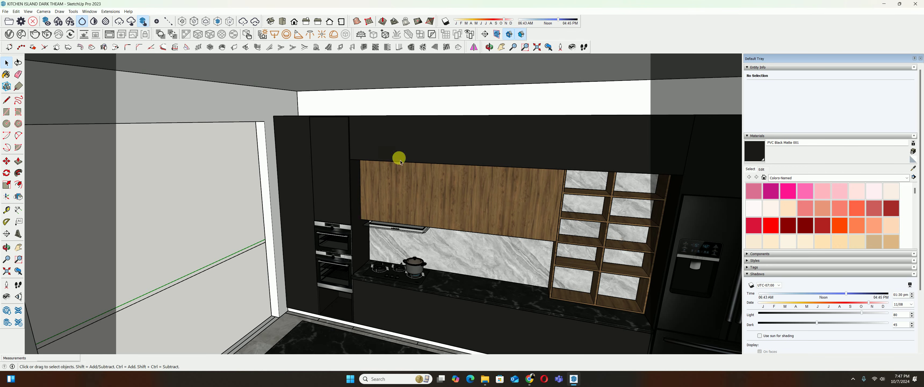
scroll(390, 150, "up", 1)
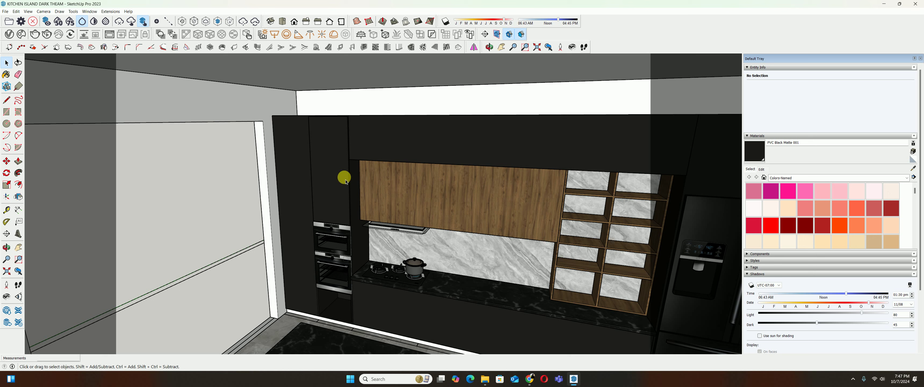
Select the tall black cabinet above the ovens, clear the selection, and zoom in on it
left_click(333, 176)
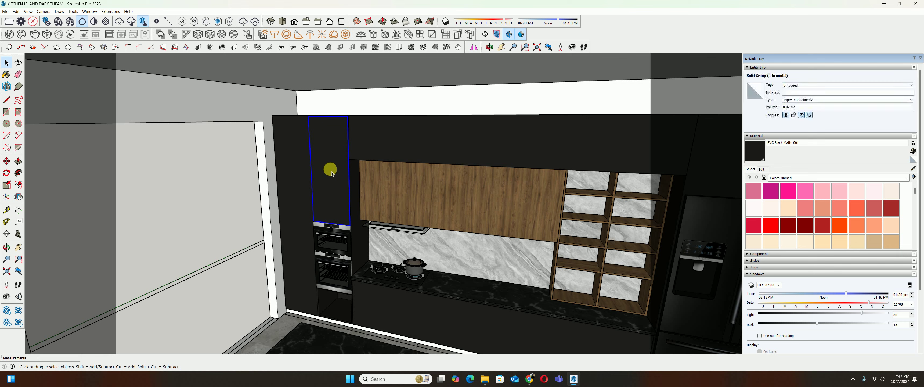
key("Delete")
mouse_move(323, 173)
middle_mouse_down()
mouse_move(417, 165)
mouse_move(309, 118)
middle_mouse_up()
scroll(322, 123, "up", 3)
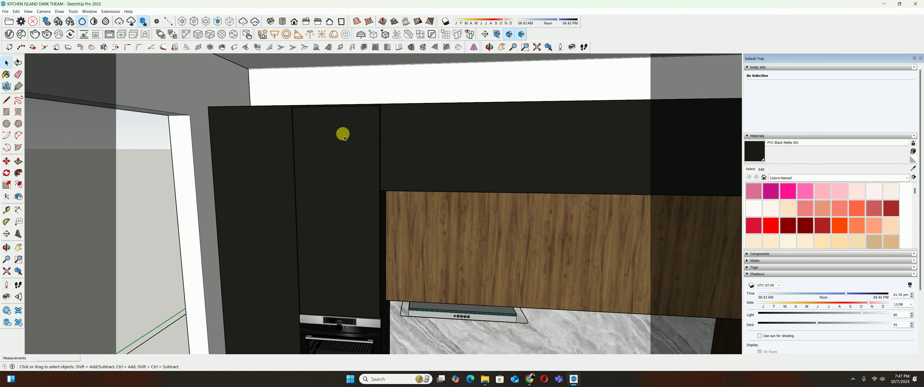
middle_click_drag(313, 148, 387, 261)
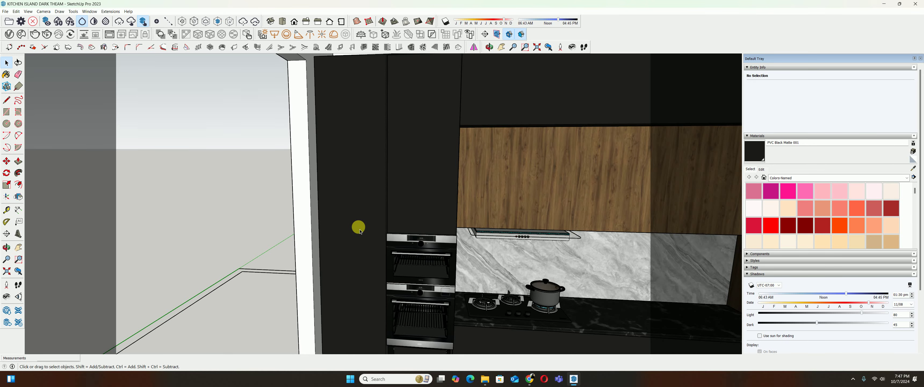
scroll(358, 227, "down", 2)
Open the tall cabinet group for editing and centre it in the view
scroll(358, 227, "down", 1)
double_click(353, 201)
middle_click_drag(353, 199, 387, 153, "shift")
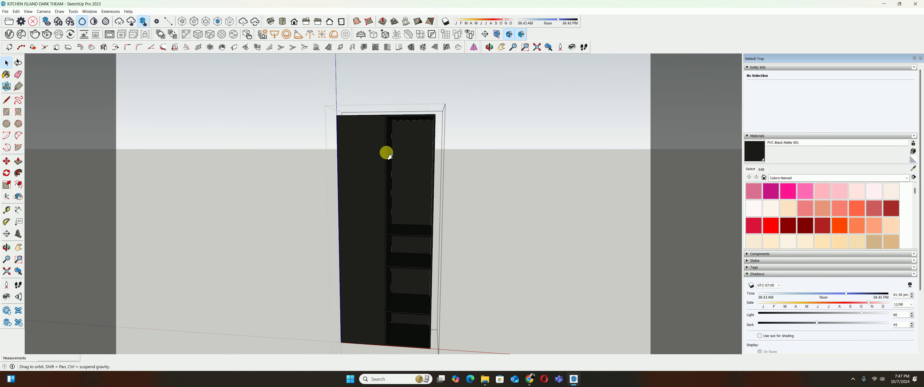
scroll(412, 301, "up", 3)
middle_click_drag(402, 306, 418, 245, "shift")
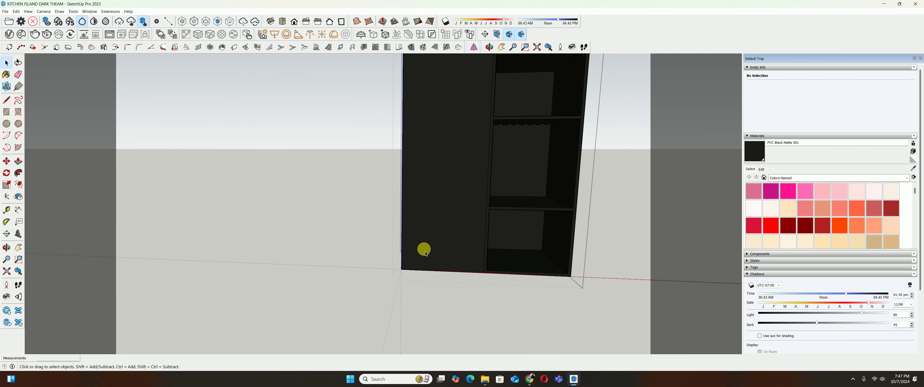
Offset the cabinet's front face to create an inset outline
key("f")
left_click(402, 233)
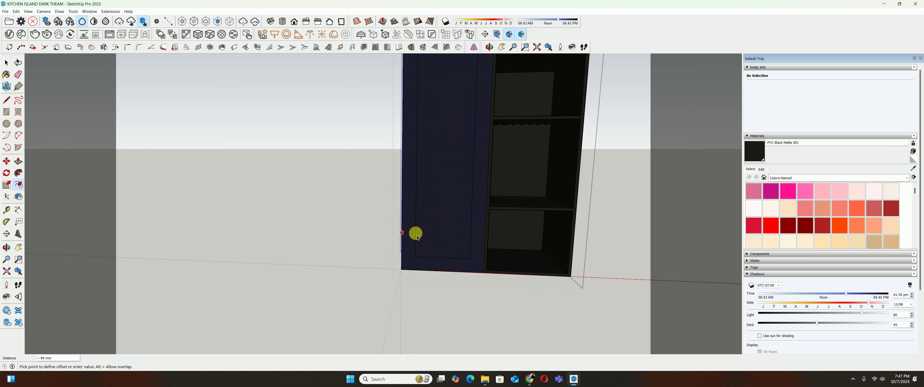
type("20")
key("Return")
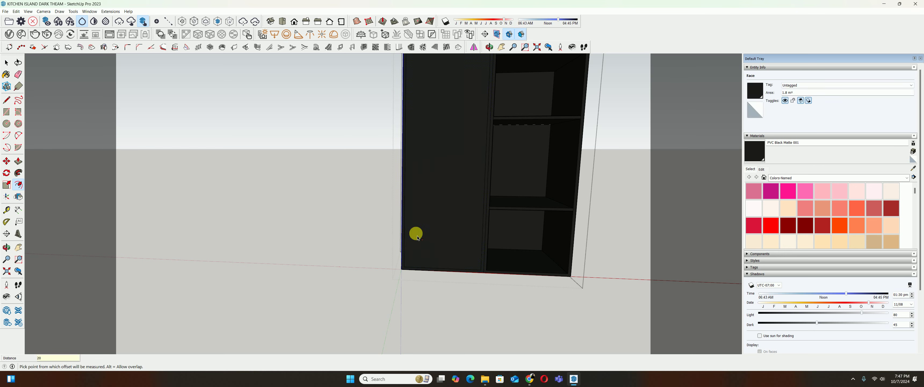
key("space")
scroll(439, 252, "up", 2)
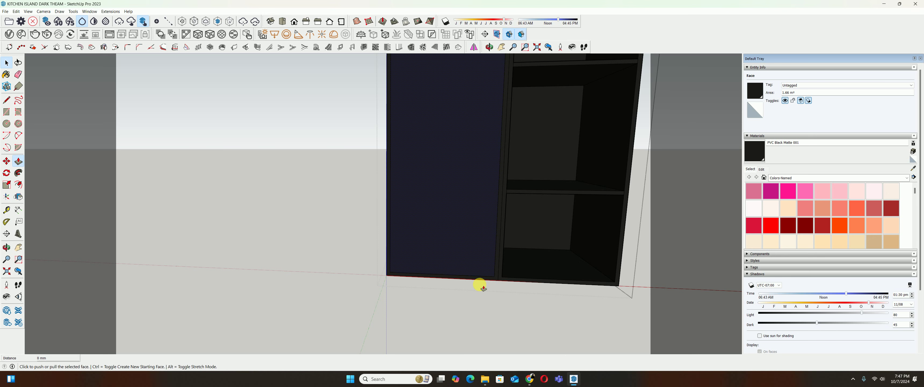
Move the vertical edge between the doors 20 mm across
left_click(497, 267)
scroll(497, 268, "up", 2)
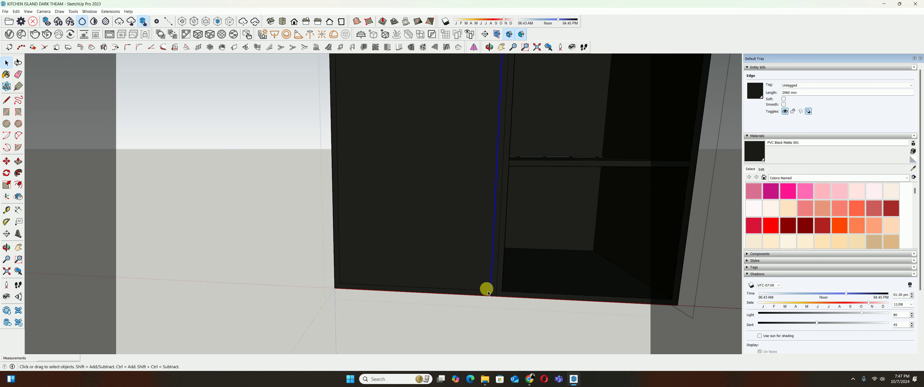
scroll(486, 289, "up", 1)
key("t")
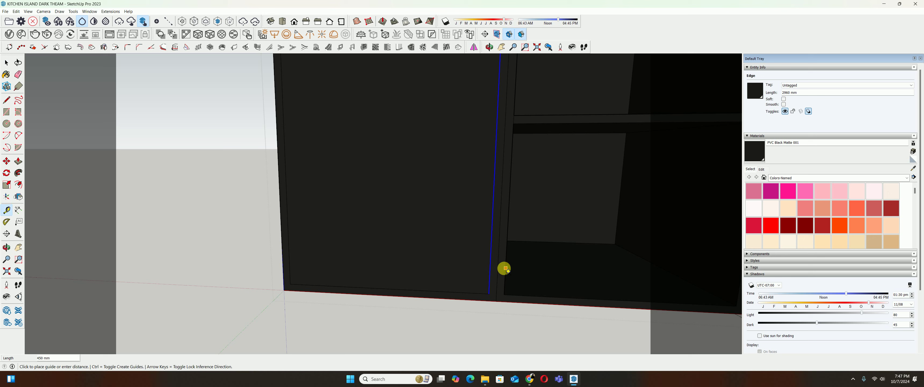
key("space")
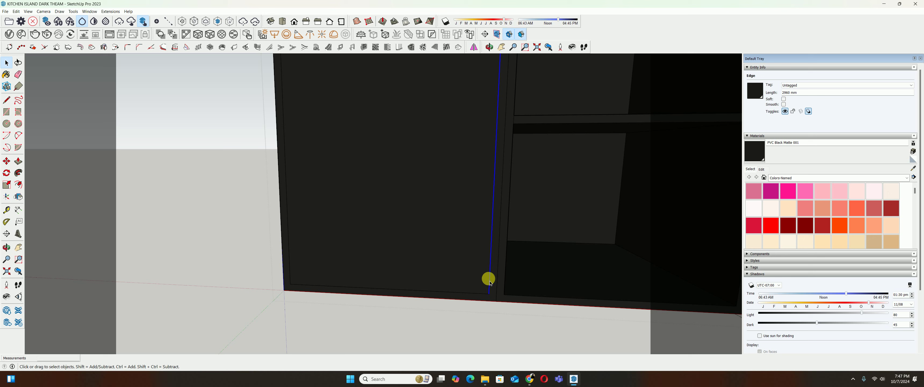
key("m")
left_click(491, 282)
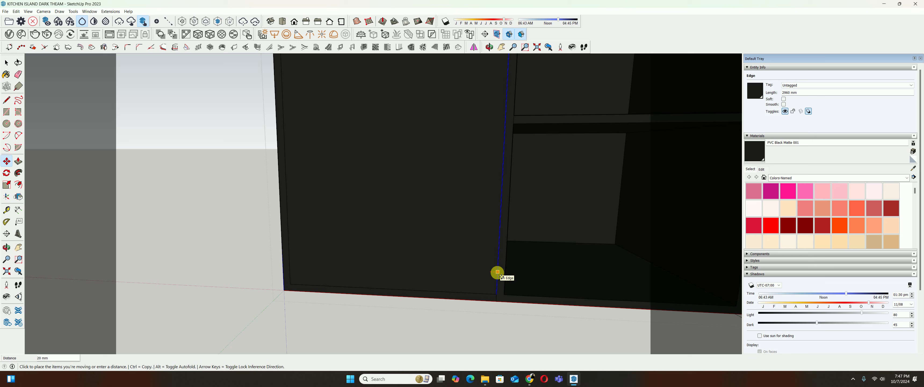
left_click(497, 271)
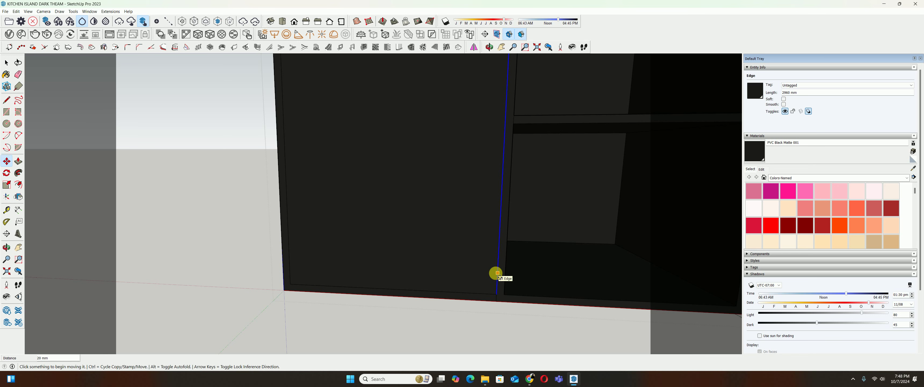
scroll(495, 267, "down", 3)
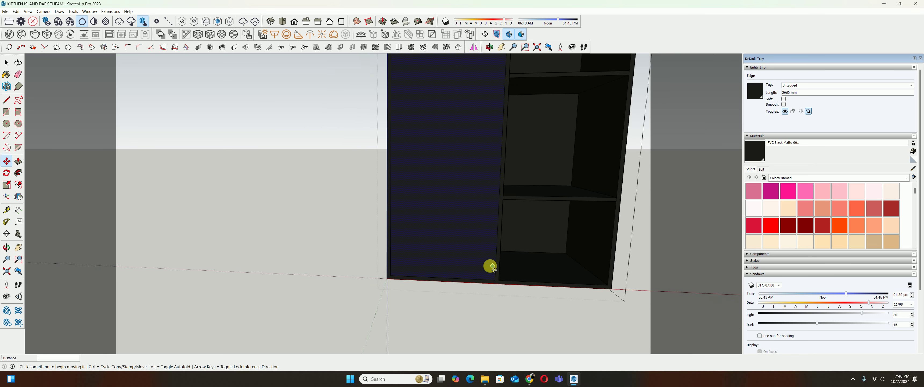
scroll(477, 262, "down", 2)
scroll(474, 262, "down", 2)
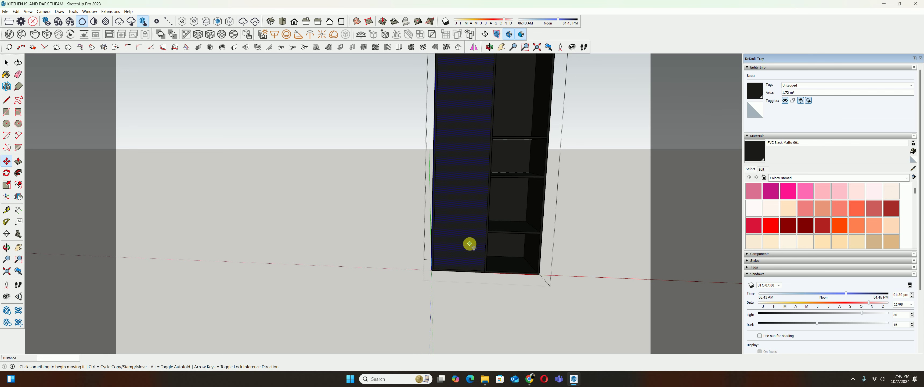
scroll(467, 234, "up", 2)
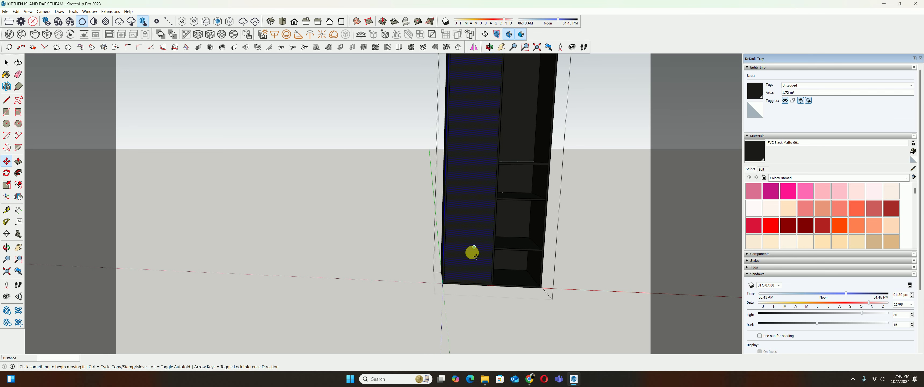
key("space")
scroll(470, 254, "up", 2)
scroll(492, 288, "up", 2)
scroll(511, 215, "up", 2)
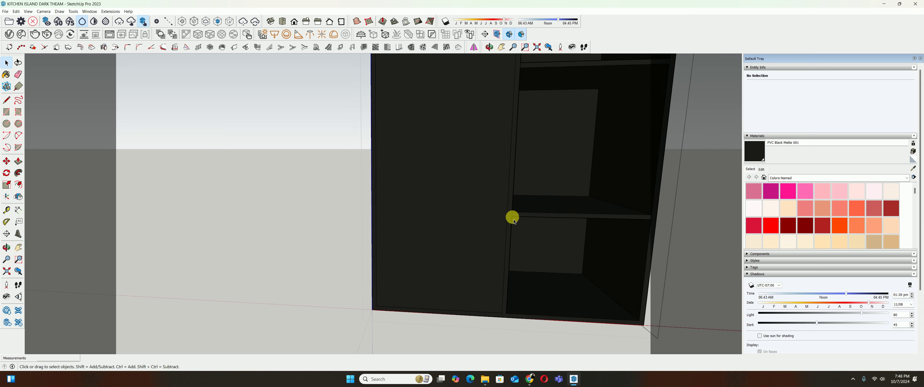
scroll(508, 221, "up", 2)
Place a horizontal guide measured up from the cabinet's bottom edge
key("l")
scroll(510, 216, "up", 1)
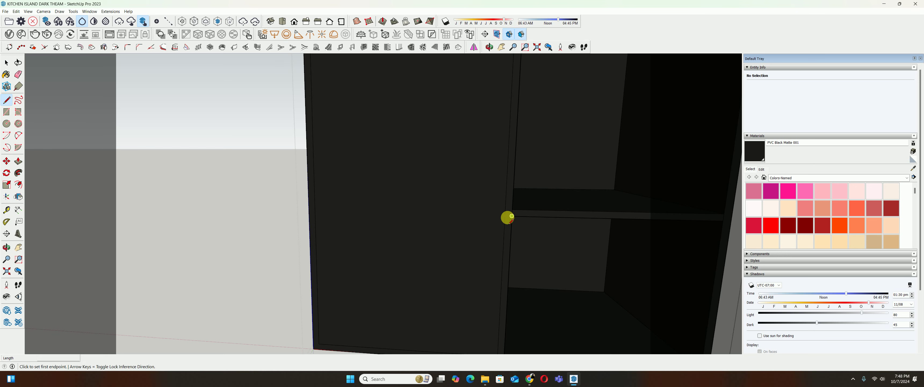
key("t")
scroll(472, 291, "down", 1)
scroll(467, 307, "down", 2)
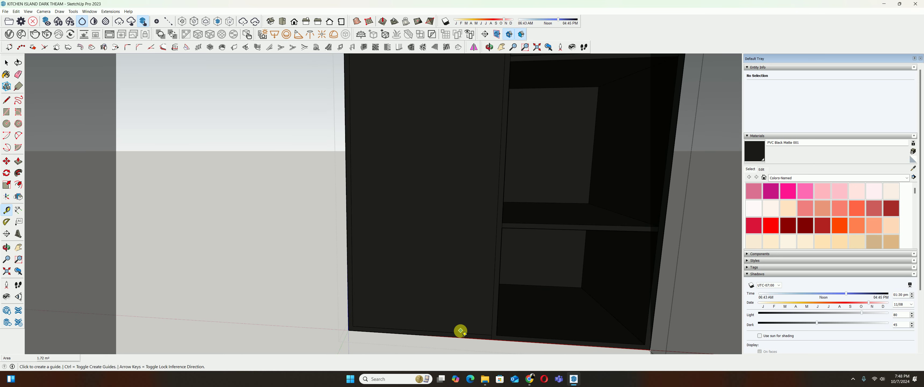
left_click(461, 330)
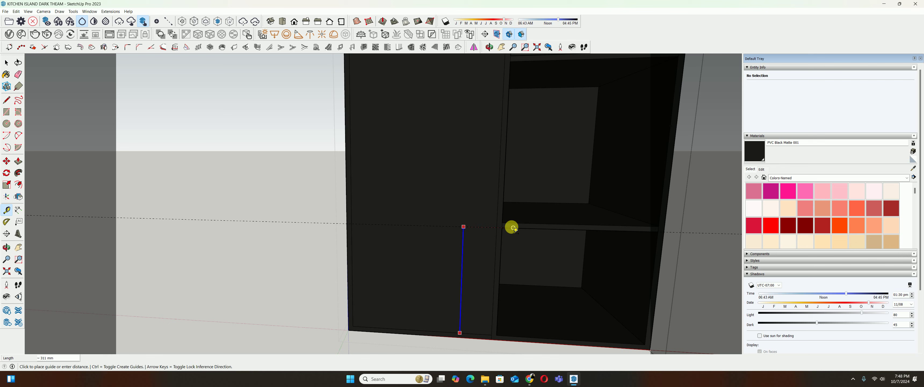
left_click(502, 228)
scroll(499, 228, "up", 1)
scroll(493, 228, "up", 1)
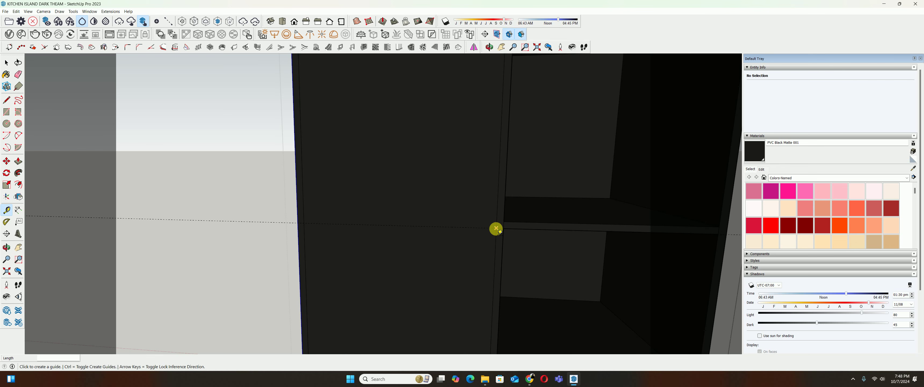
Draw a horizontal line along the guide across the cabinet front
key("l")
left_click(497, 228)
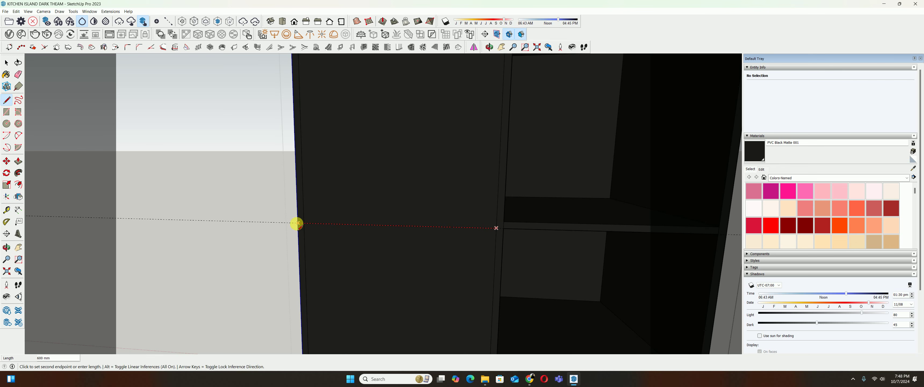
left_click(304, 223)
key("space")
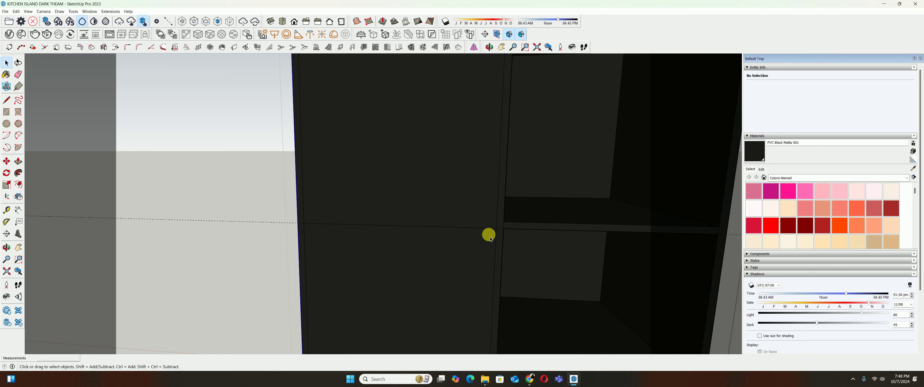
scroll(455, 228, "down", 1)
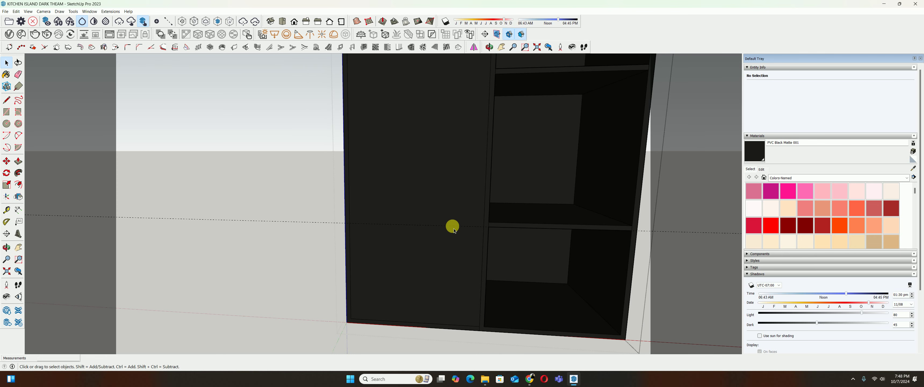
Push the left front panel of the cabinet inward
key("p")
left_click(447, 218)
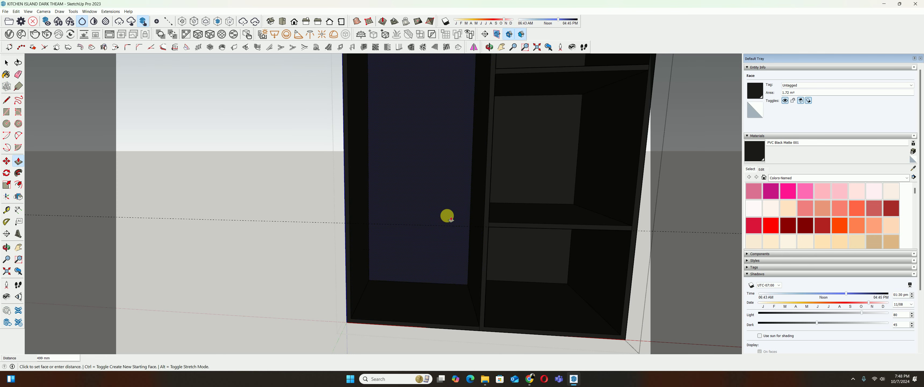
middle_click_drag(505, 165, 627, 184)
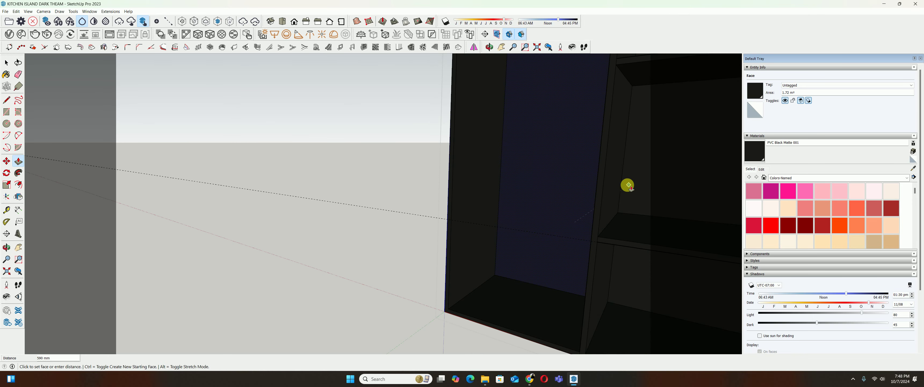
key("space")
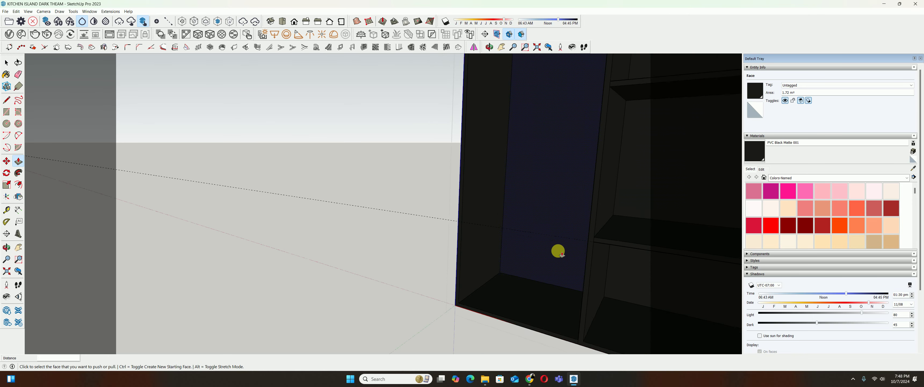
scroll(554, 248, "down", 3)
scroll(553, 215, "down", 3)
scroll(549, 201, "down", 2)
Undo the last change and push the left front face back to open the compartment
left_click(546, 204)
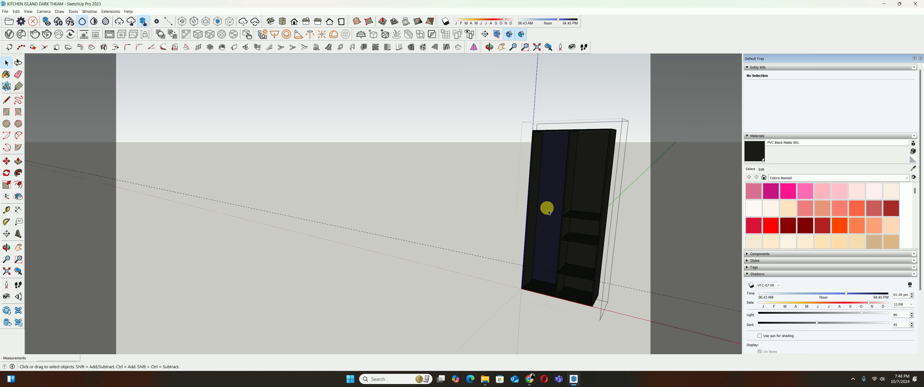
scroll(547, 210, "up", 2)
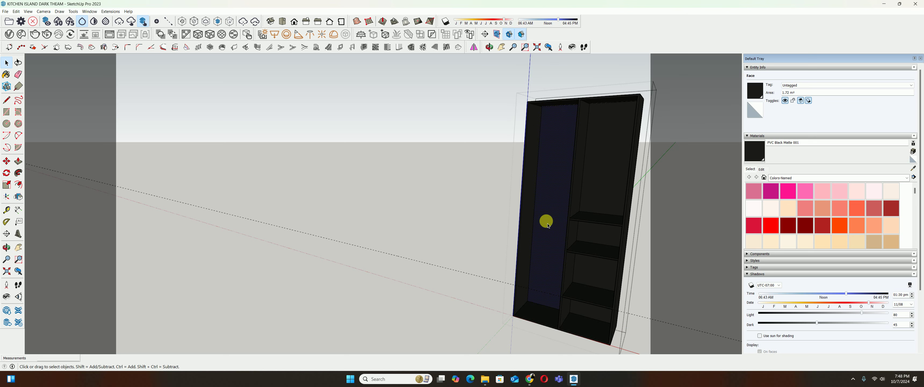
key("ctrl+z")
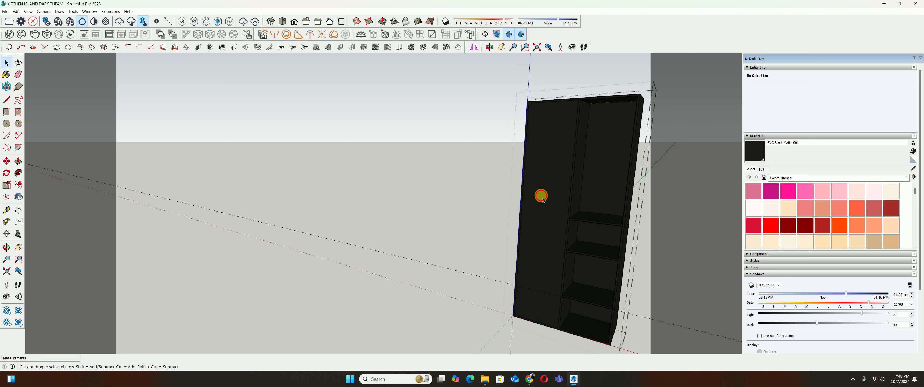
left_click(541, 196)
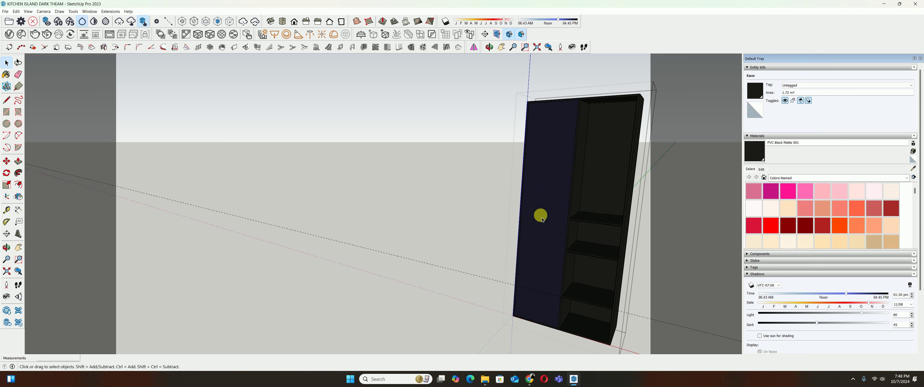
key("p")
left_click(549, 222)
left_click(594, 189)
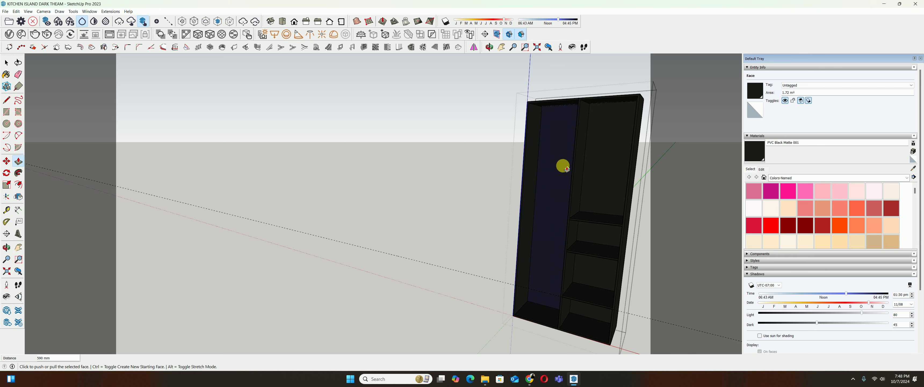
key("space")
Reopen the cabinet group and start copying its bottom face upward
key("Escape")
mouse_move(549, 139)
middle_mouse_down()
mouse_move(481, 333)
mouse_move(466, 298)
mouse_move(466, 262)
middle_mouse_up()
double_click(494, 288)
left_click(480, 336)
key("m")
left_click(467, 262)
key("ctrl")
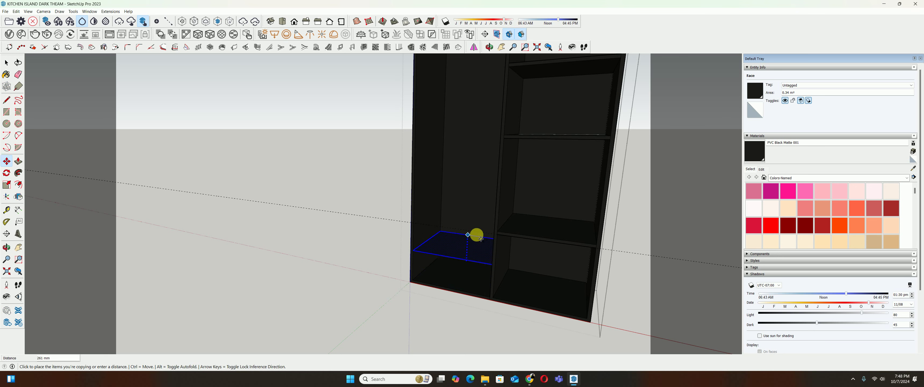
Place the copied face as a shelf and make it a component
left_click(513, 213)
middle_click_drag(471, 223, 470, 266, "shift")
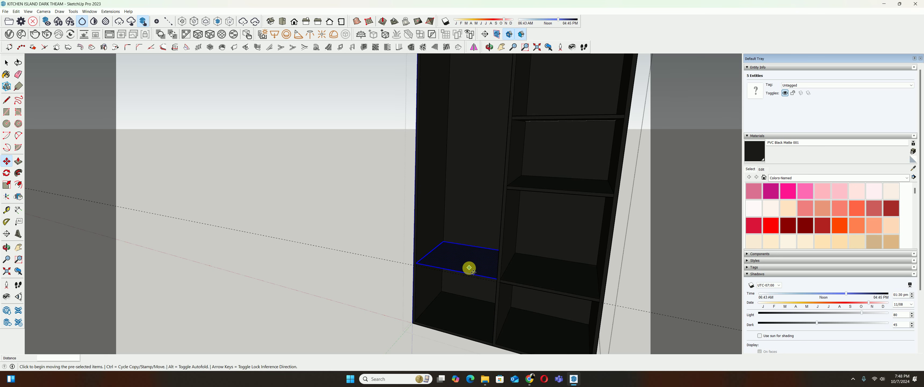
key("p")
key("space")
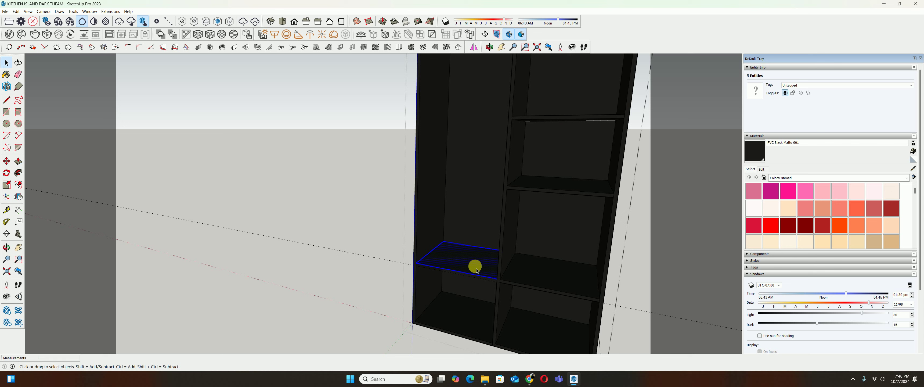
right_click(476, 268)
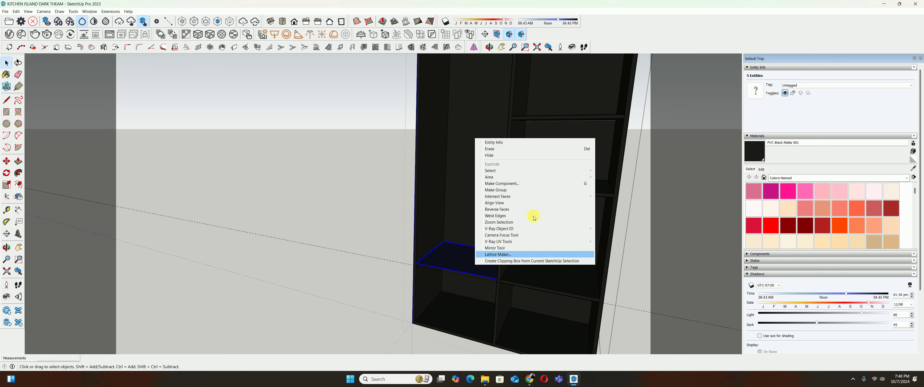
left_click(509, 182)
left_click(362, 276)
Delete the shelf face, then undo to restore it with its edges
double_click(467, 269)
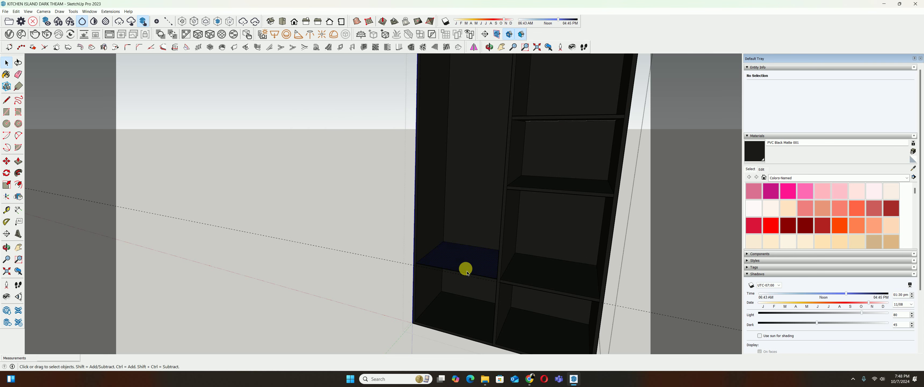
key("Delete")
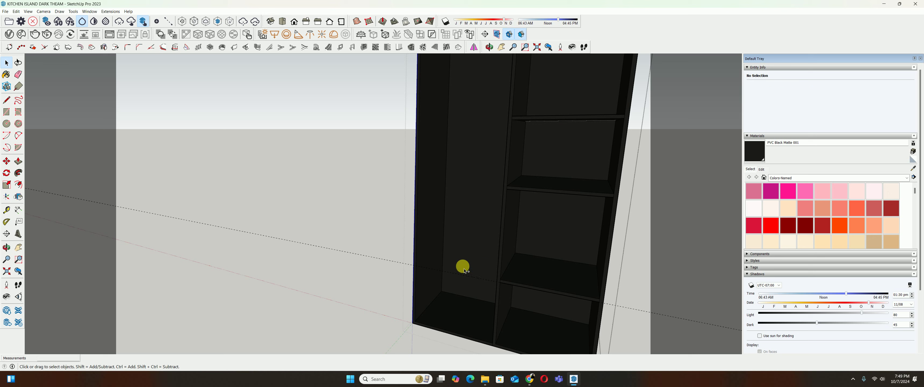
key("ctrl+z")
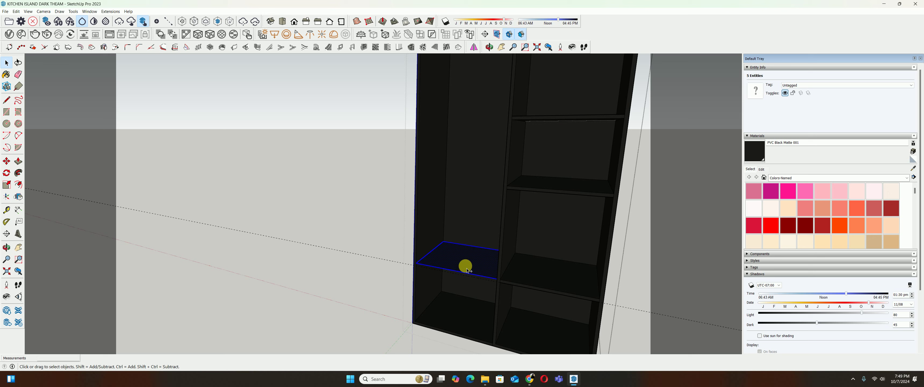
key("ctrl+z")
key("ctrl+z")
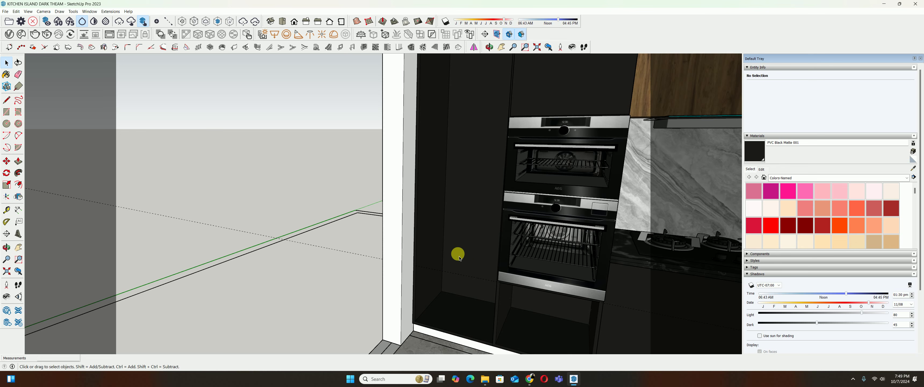
left_click(16, 11)
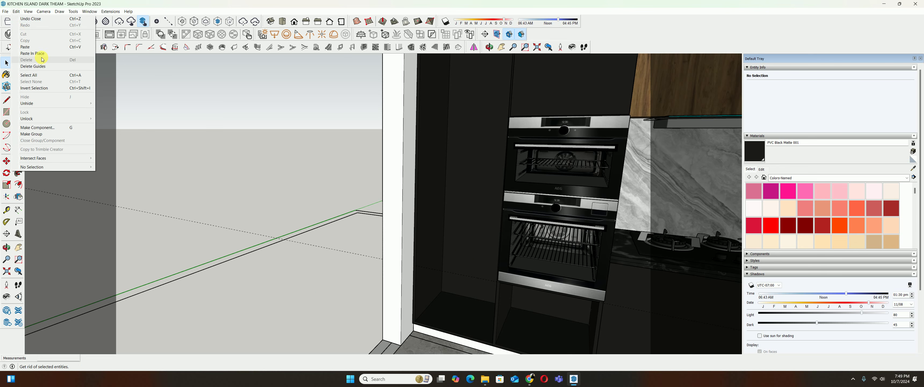
Make the selected shelf face and edges into a new component
left_click(430, 259)
right_click(457, 253)
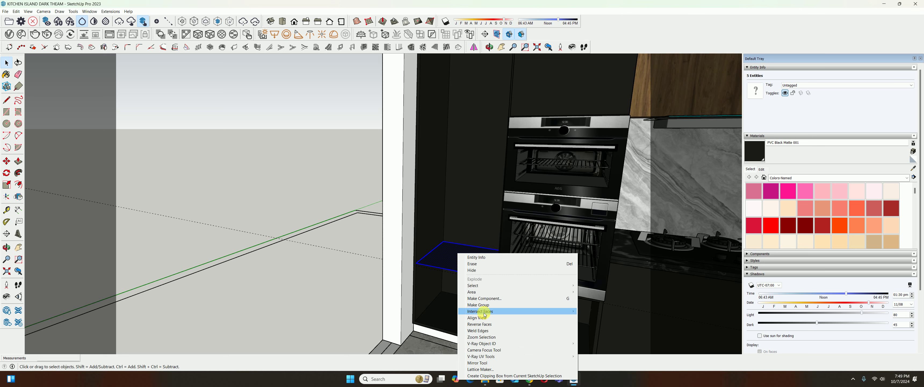
left_click(482, 298)
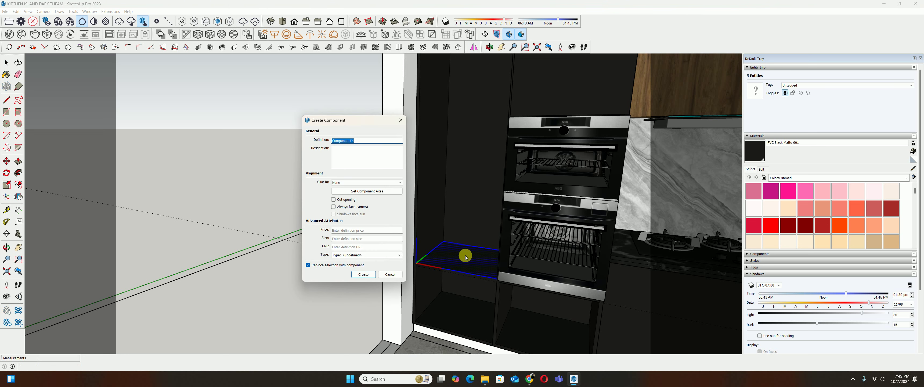
left_click(362, 274)
Thicken the shelf inside its component to 50 mm and select it
double_click(479, 270)
key("p")
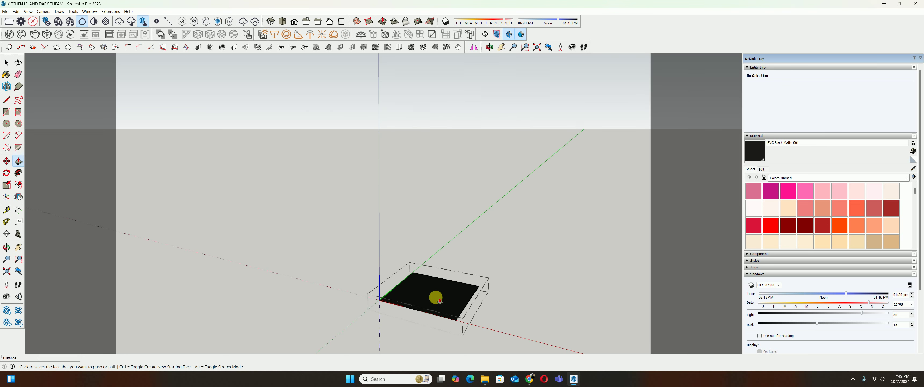
left_click(453, 297)
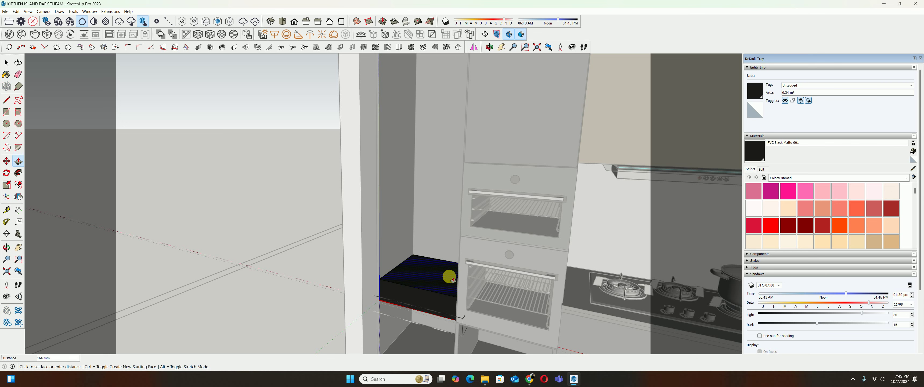
scroll(439, 279, "up", 3)
scroll(392, 309, "up", 3)
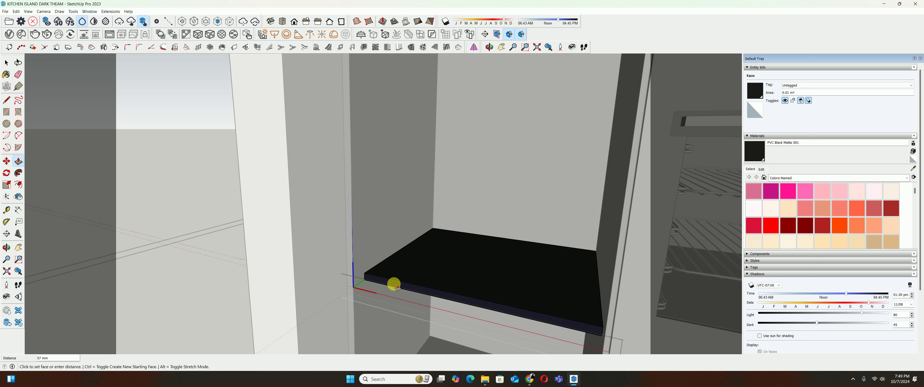
key("Return")
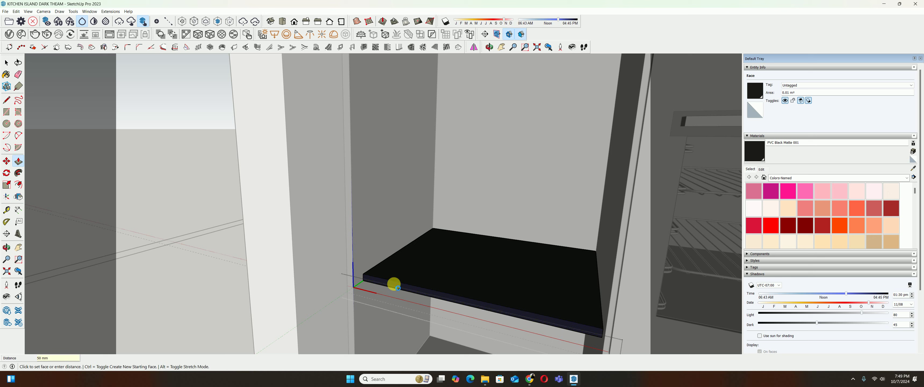
scroll(481, 273, "down", 1)
scroll(503, 277, "down", 1)
mouse_move(509, 278)
middle_mouse_down()
mouse_move(438, 276)
mouse_move(491, 268)
mouse_move(481, 282)
mouse_move(495, 285)
mouse_move(512, 262)
mouse_move(481, 262)
mouse_move(540, 355)
middle_mouse_up()
key("space")
left_click(484, 263)
Copy the shelf 490 mm upward and array it into six evenly spaced shelves
key("m")
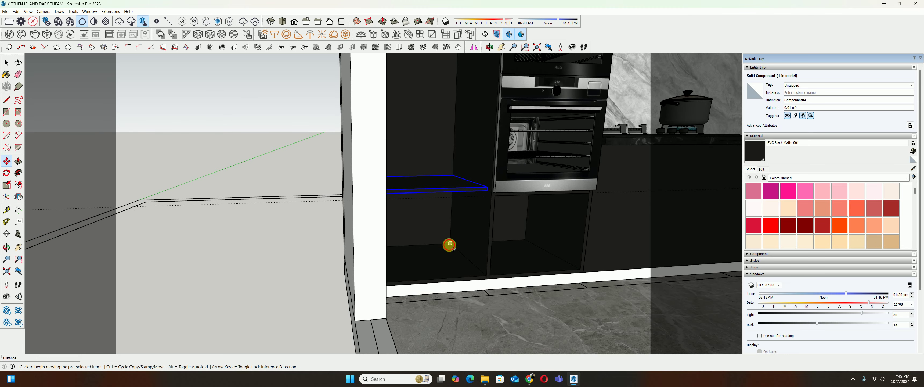
left_click(450, 245)
key("ctrl")
scroll(457, 176, "up", 1)
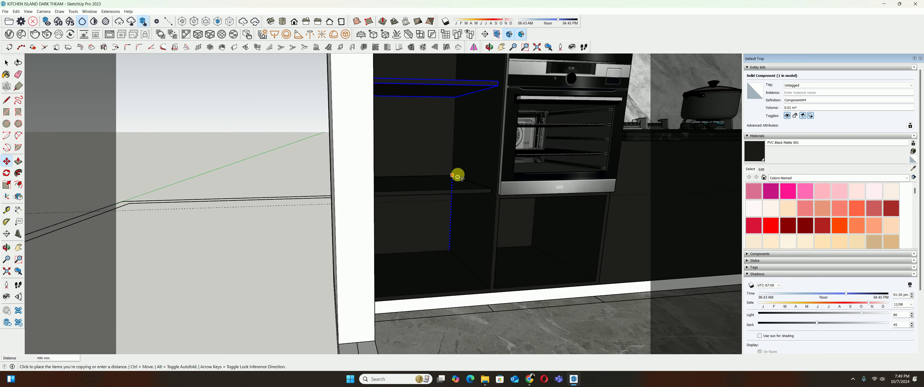
left_click(458, 176)
mouse_move(458, 177)
middle_mouse_down()
mouse_move(468, 209)
mouse_move(458, 244)
mouse_move(499, 246)
mouse_move(493, 240)
mouse_move(480, 264)
mouse_move(448, 255)
middle_mouse_up()
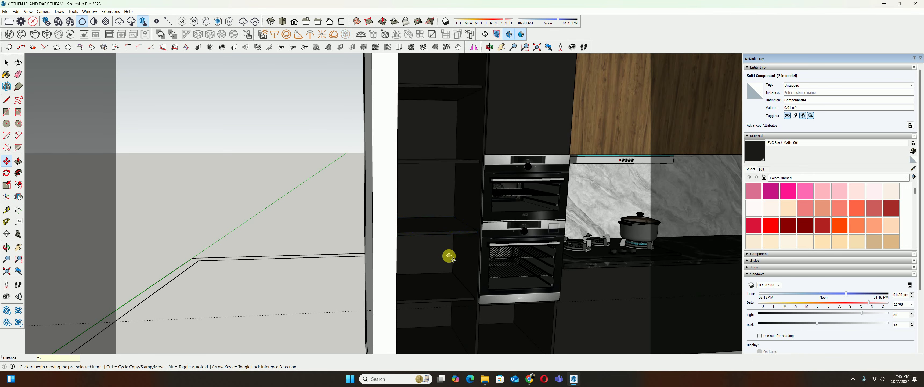
scroll(446, 255, "down", 3)
mouse_move(440, 242)
middle_mouse_down()
mouse_move(412, 243)
mouse_move(444, 203)
middle_mouse_up()
scroll(442, 208, "down", 2)
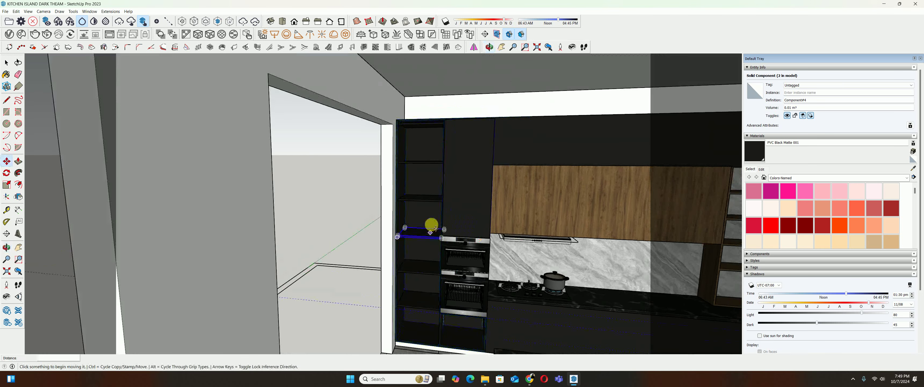
key("space")
Orbit up to the cabinet top and open the shelf unit group, selecting its back panel
scroll(413, 130, "up", 4)
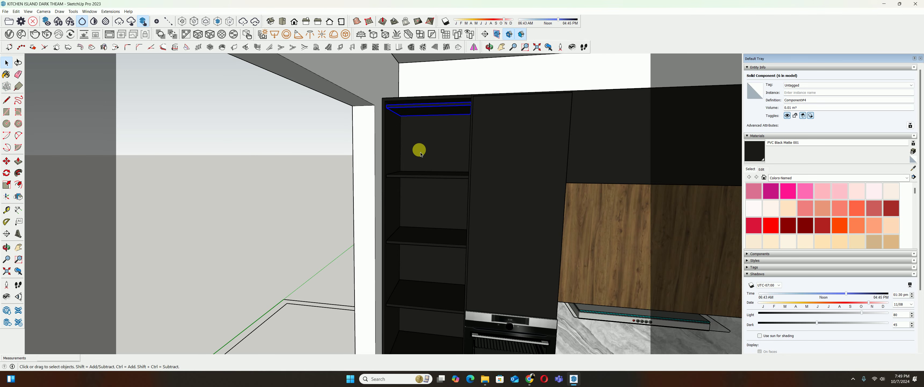
scroll(427, 226, "down", 3)
middle_click_drag(427, 225, 402, 124)
mouse_move(399, 155)
middle_mouse_down()
mouse_move(384, 149)
mouse_move(394, 200)
middle_mouse_up()
double_click(400, 136)
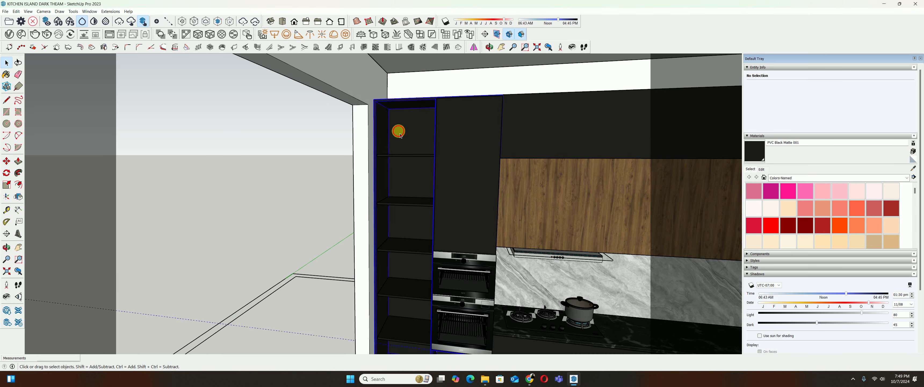
left_click(405, 136)
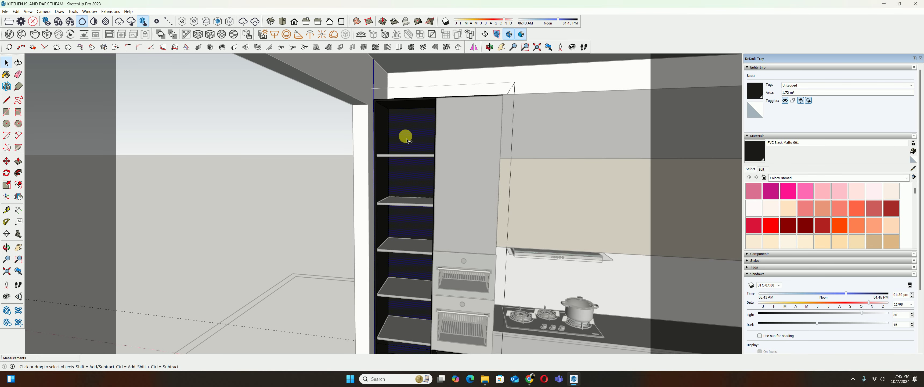
Exit the shelf group and group all parts of the shelf unit together
key("Escape")
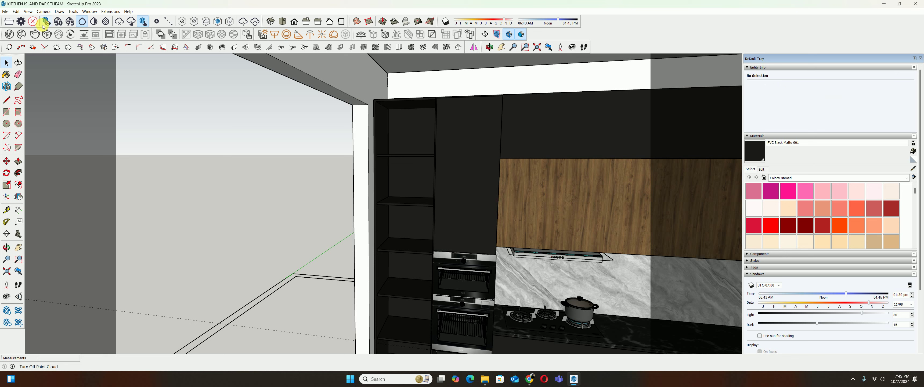
left_click(16, 11)
key("Escape")
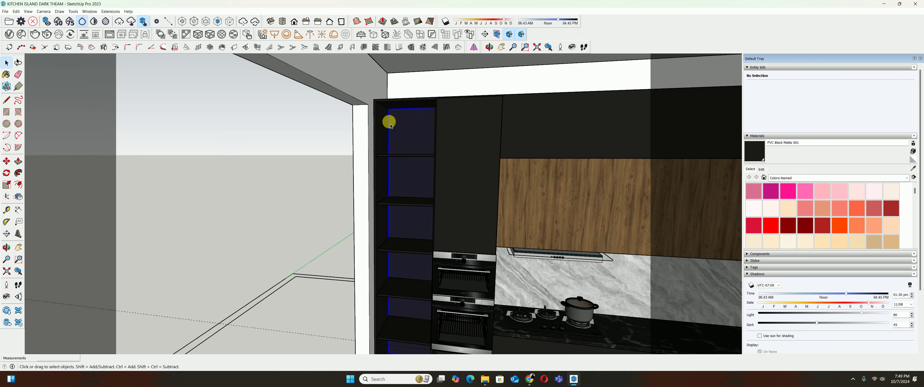
right_click(397, 121)
left_click(426, 174)
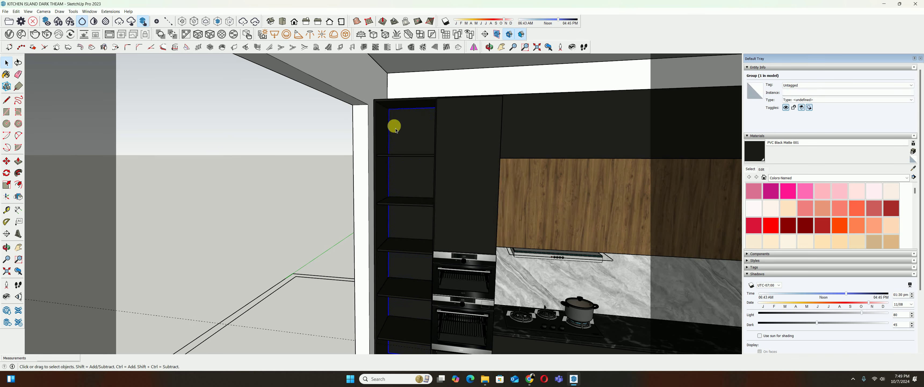
Copy the panel group 386 mm up to the cabinet top and open the copy for editing
key("m")
left_click(390, 109)
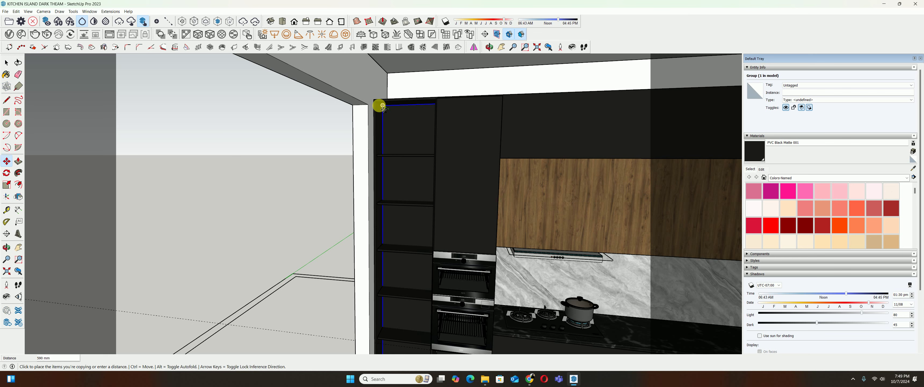
key("ctrl")
scroll(381, 97, "up", 2)
scroll(379, 97, "up", 2)
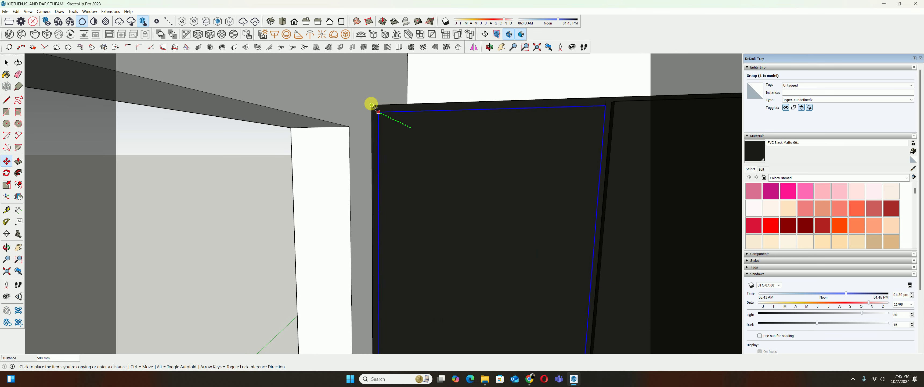
left_click(373, 107)
key("space")
right_click(446, 171)
left_click(423, 163)
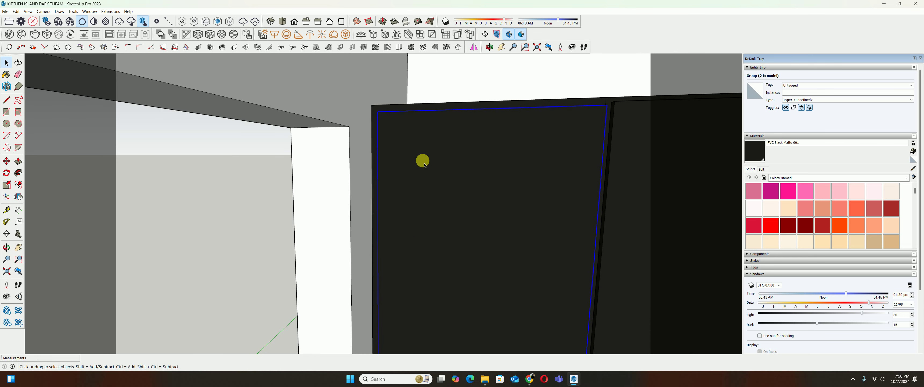
double_click(423, 170)
Inset a 10 mm offset border on the copied door panel's face
key("p")
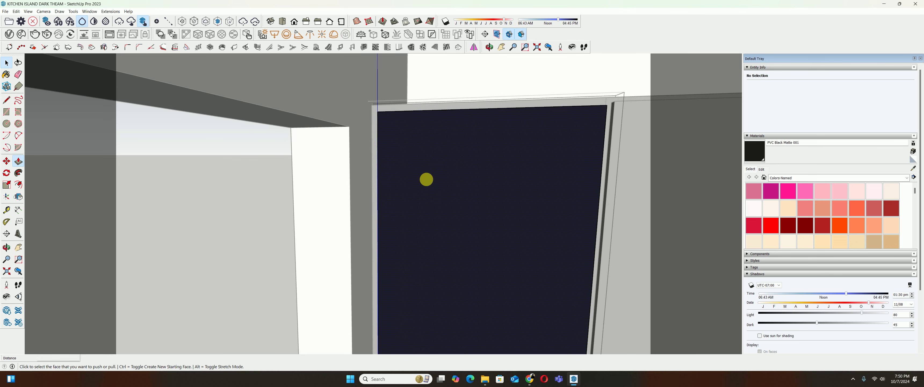
key("f")
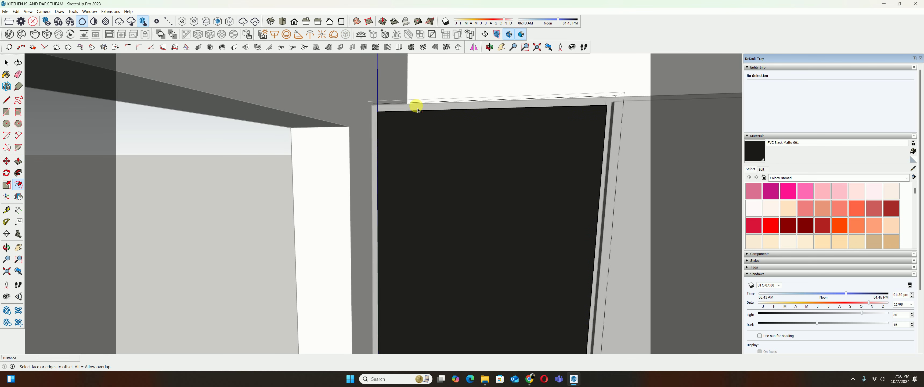
scroll(415, 112, "down", 3)
scroll(426, 128, "down", 1)
scroll(470, 143, "down", 1)
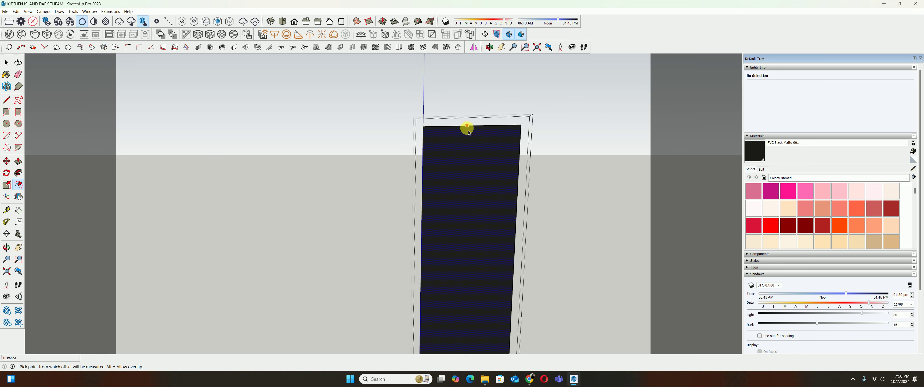
left_click(467, 125)
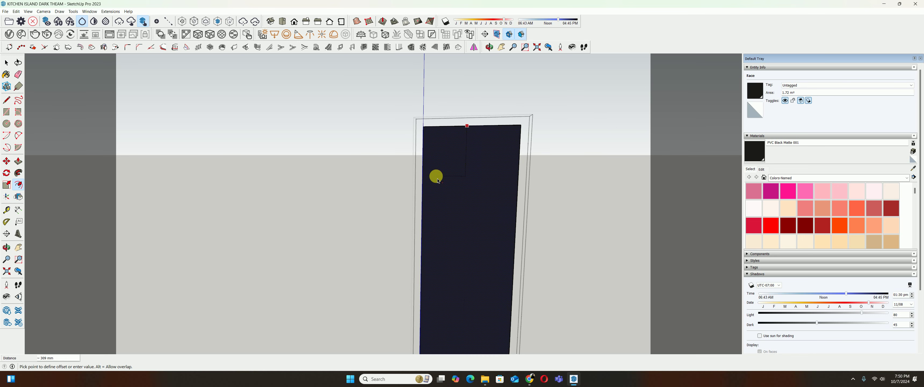
key("Escape")
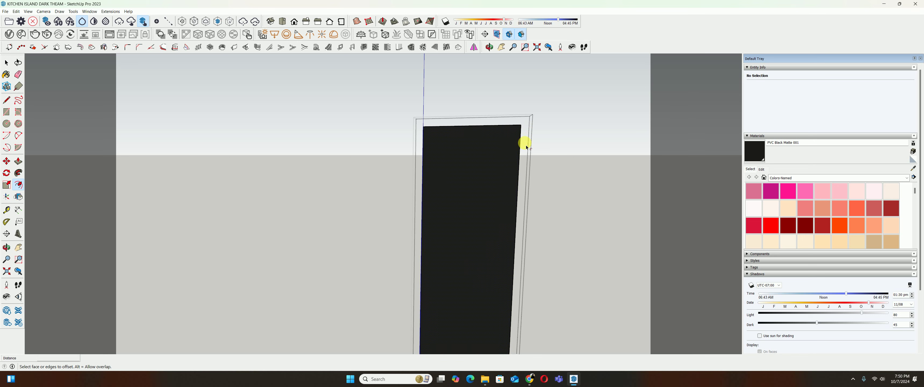
left_click(519, 155)
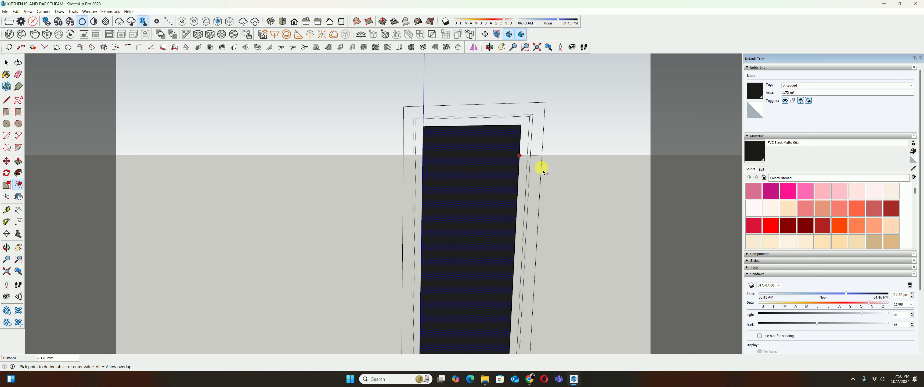
key("Return")
Recess the panel's inner face 20 mm and exit the group
key("space")
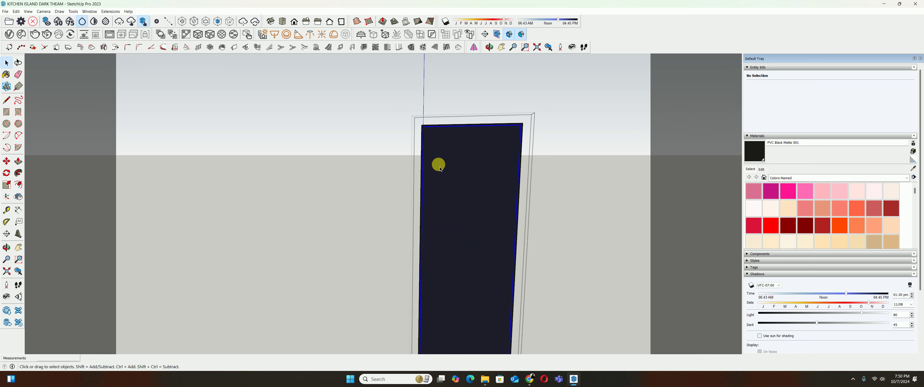
double_click(457, 162)
left_click(463, 189, "shift")
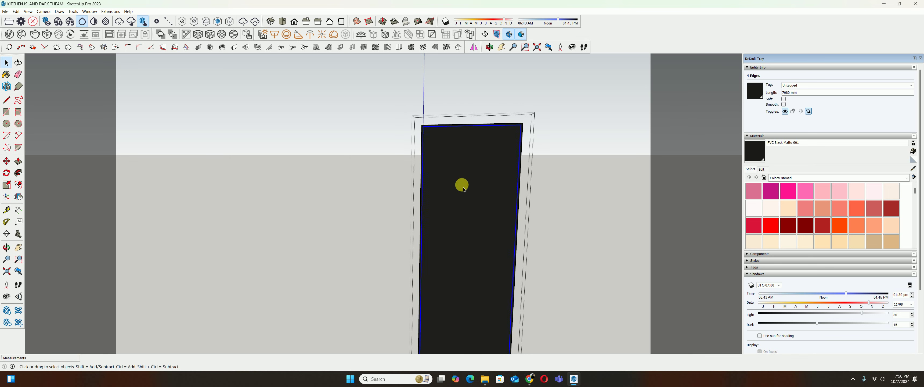
left_click(494, 178)
key("p")
left_click(493, 164)
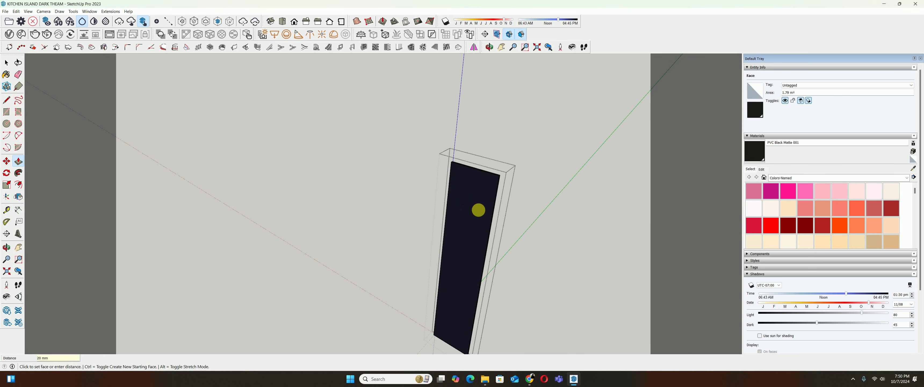
key("space")
Shift the black solid panel group a few millimetres sideways
scroll(514, 200, "up", 5)
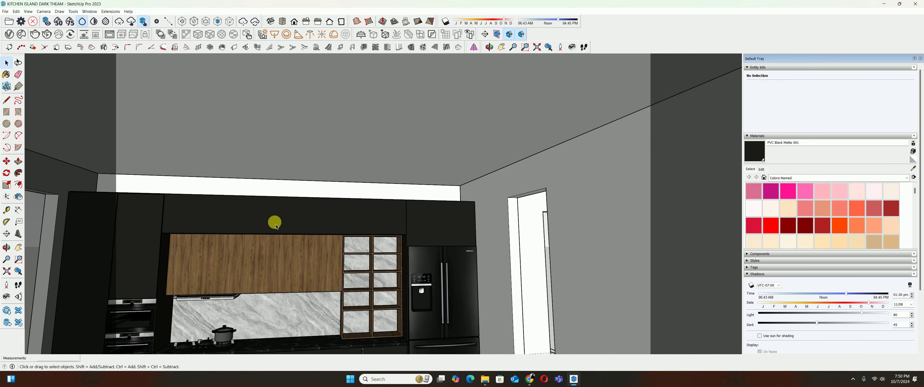
scroll(274, 221, "up", 3)
scroll(181, 210, "up", 3)
scroll(316, 200, "up", 3)
mouse_move(346, 201)
middle_mouse_down()
mouse_move(310, 242)
mouse_move(310, 256)
mouse_move(310, 240)
mouse_move(428, 259)
mouse_move(438, 252)
mouse_move(411, 265)
mouse_move(415, 234)
mouse_move(407, 237)
mouse_move(479, 217)
mouse_move(401, 215)
mouse_move(368, 272)
mouse_move(385, 239)
mouse_move(422, 246)
mouse_move(320, 223)
mouse_move(260, 194)
mouse_move(219, 194)
mouse_move(367, 241)
middle_mouse_up()
left_click(367, 240)
key("m")
left_click(332, 233)
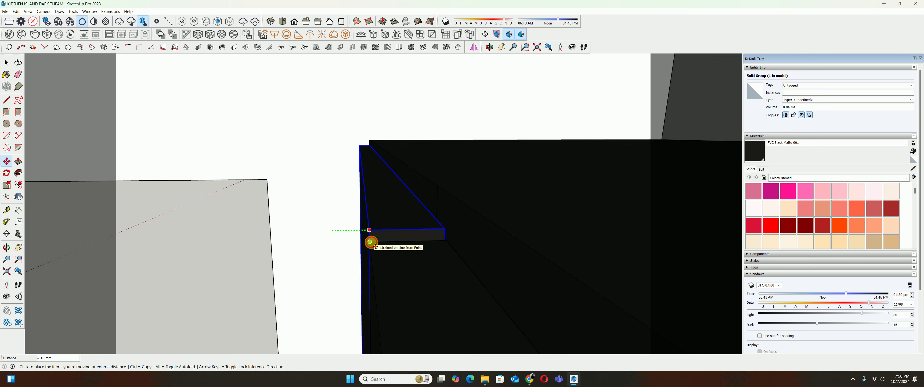
left_click(370, 241)
key("space")
Pull one of the panel's faces out about 2 mm
mouse_move(370, 241)
middle_mouse_down()
mouse_move(671, 208)
mouse_move(409, 233)
mouse_move(427, 244)
mouse_move(408, 250)
mouse_move(419, 264)
mouse_move(386, 202)
mouse_move(422, 266)
mouse_move(406, 181)
mouse_move(448, 196)
mouse_move(383, 97)
mouse_move(425, 244)
mouse_move(385, 194)
mouse_move(370, 151)
mouse_move(390, 193)
mouse_move(384, 180)
mouse_move(406, 188)
mouse_move(357, 192)
mouse_move(345, 233)
middle_mouse_up()
scroll(429, 248, "down", 3)
key("p")
left_click(408, 261)
key("space")
scroll(357, 169, "up", 3)
scroll(357, 169, "up", 2)
Pull the black panel's edge face beside the ovens out 5 mm
scroll(381, 162, "up", 3)
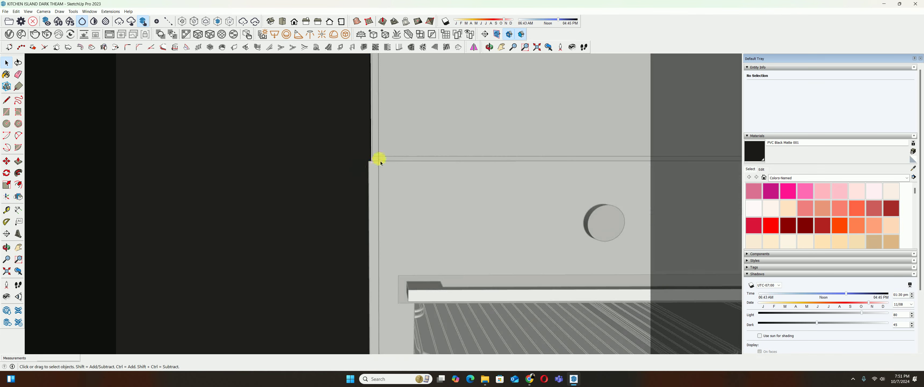
mouse_move(381, 163)
middle_mouse_down()
mouse_move(348, 178)
mouse_move(357, 180)
mouse_move(355, 160)
middle_mouse_up()
key("p")
left_click(354, 162)
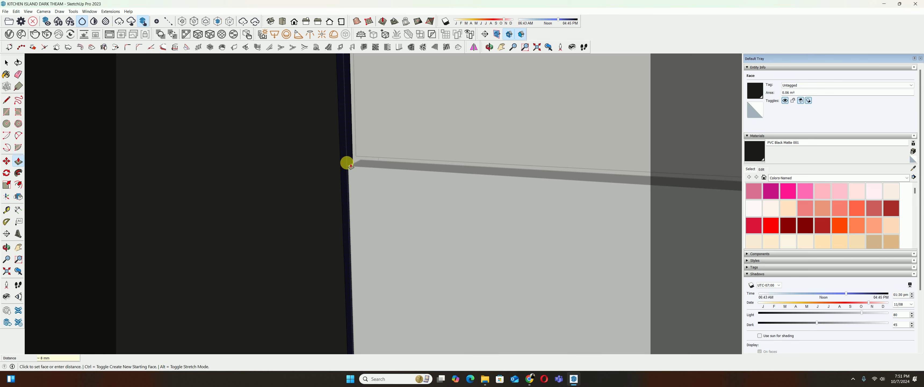
key("Return")
Pull a second black panel edge leftward to close the gap by the upper oven
mouse_move(347, 161)
middle_mouse_down()
mouse_move(398, 177)
mouse_move(363, 165)
middle_mouse_up()
key("space")
scroll(362, 165, "down", 2)
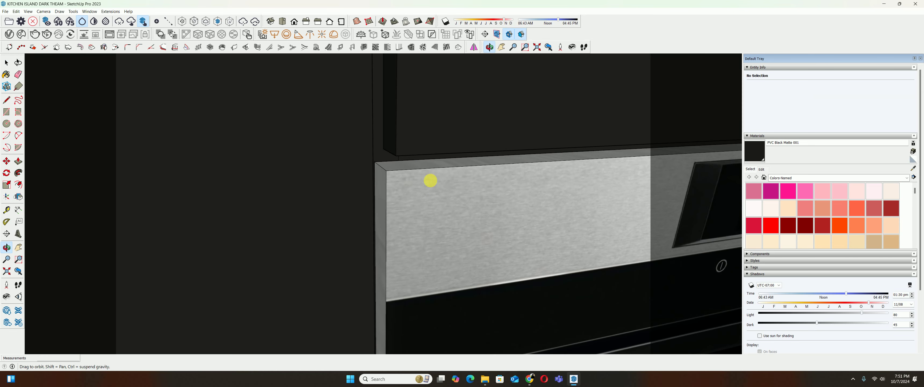
key("p")
mouse_move(429, 182)
middle_mouse_down()
mouse_move(421, 143)
mouse_move(398, 150)
middle_mouse_up()
left_click(396, 164)
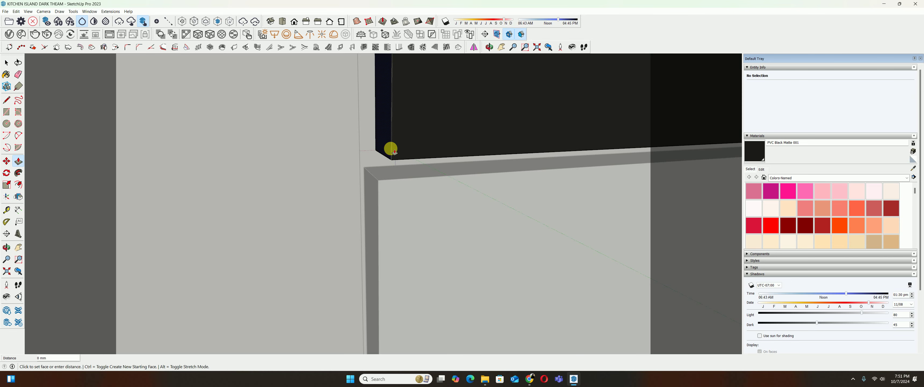
left_click(379, 180)
key("space")
Zoom out to view the ovens, shelves and fridge together
scroll(391, 172, "down", 3)
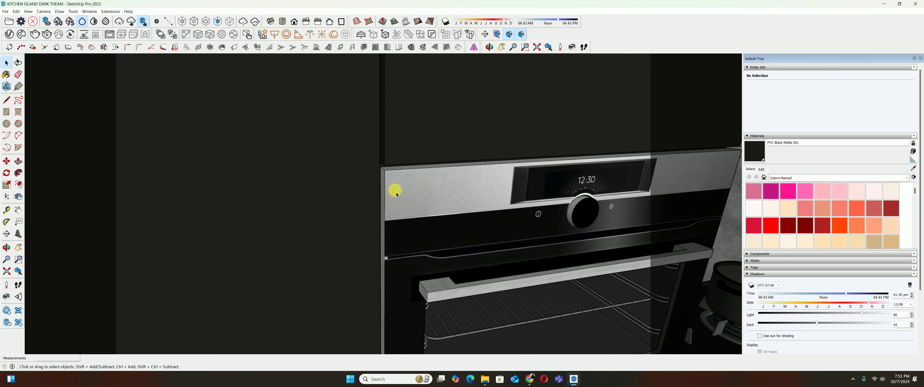
scroll(358, 159, "down", 2)
scroll(365, 154, "down", 3)
scroll(373, 168, "down", 2)
scroll(374, 201, "down", 2)
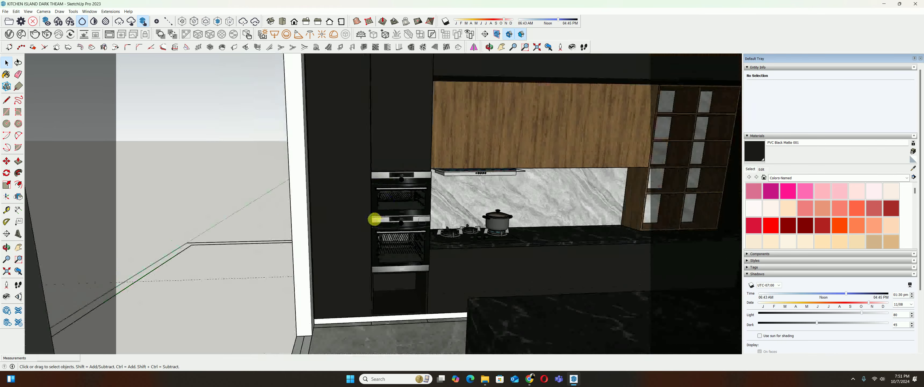
scroll(367, 179, "down", 2)
mouse_move(367, 180)
middle_mouse_down()
mouse_move(371, 230)
mouse_move(354, 222)
middle_mouse_up()
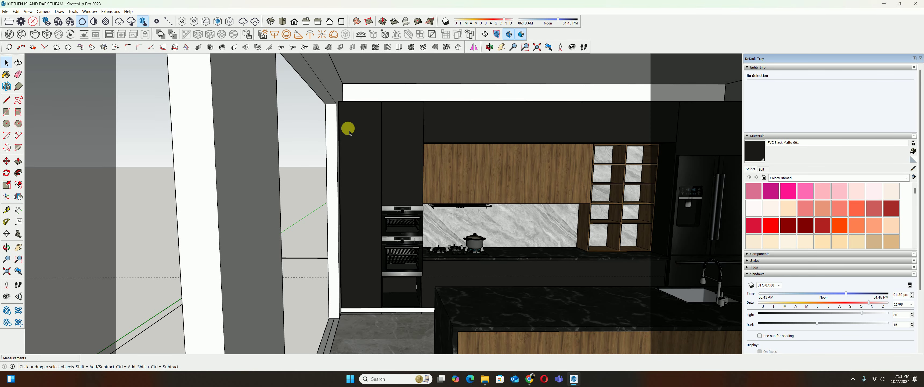
Open the tall black panel group and inset a 20 mm border on its face
double_click(356, 163)
key("f")
scroll(355, 118, "up", 2)
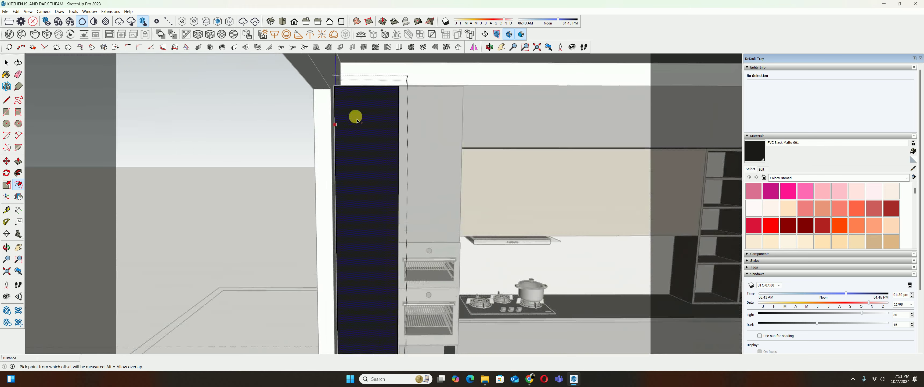
left_click(359, 101)
left_click(359, 97)
type("20")
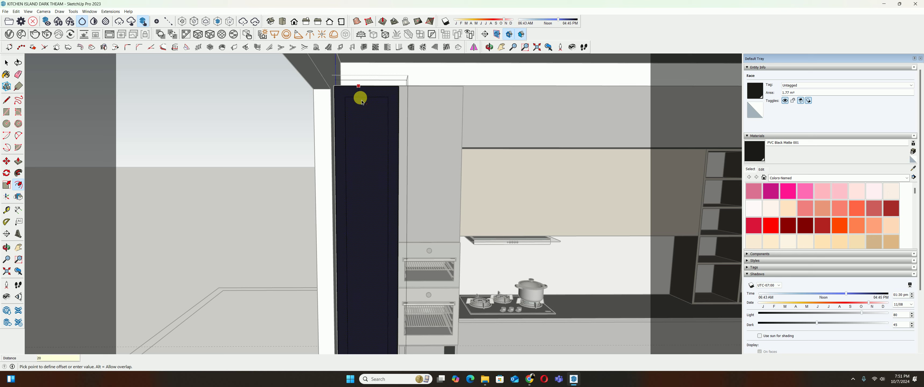
key("Return")
Push the tall panel's inner face in 20 mm
key("space")
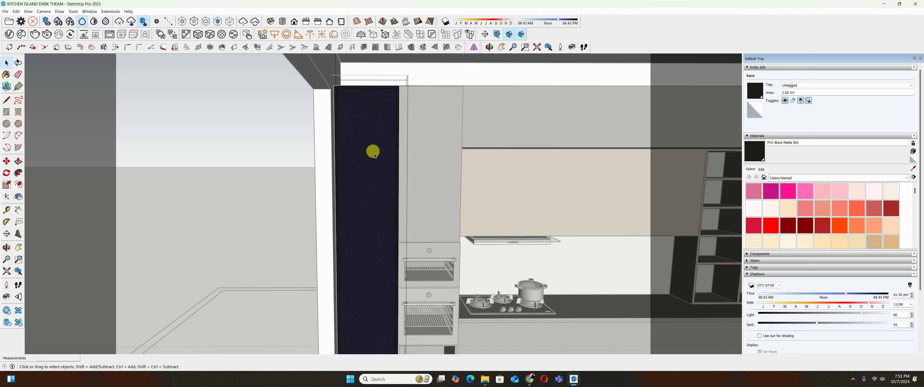
left_click(379, 171)
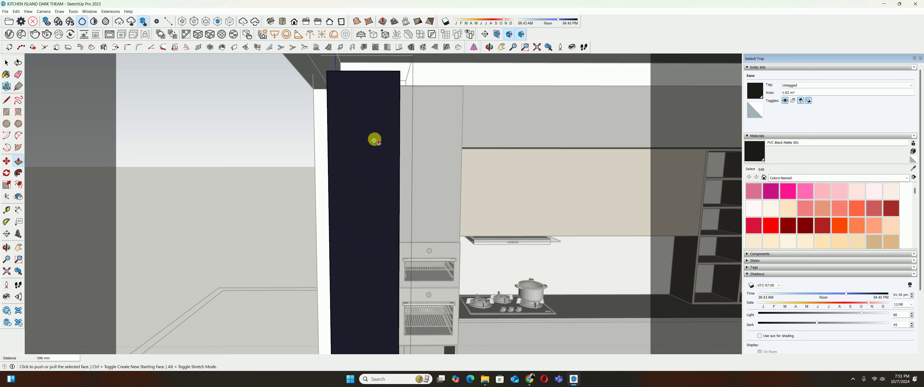
key("p")
left_click(361, 154)
left_click(313, 183)
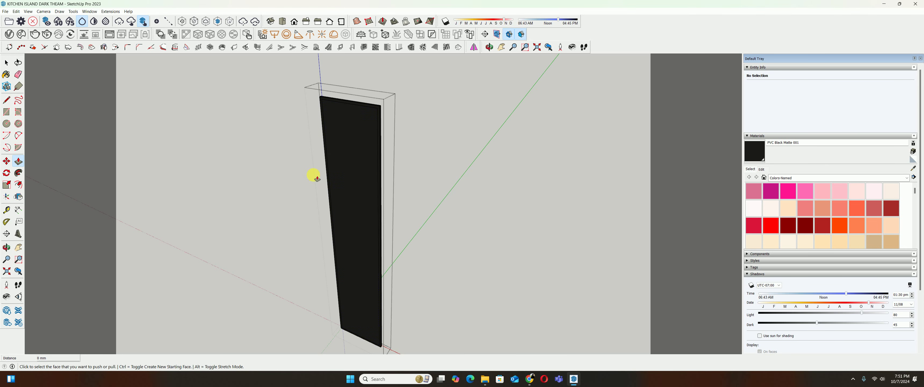
left_click(362, 119)
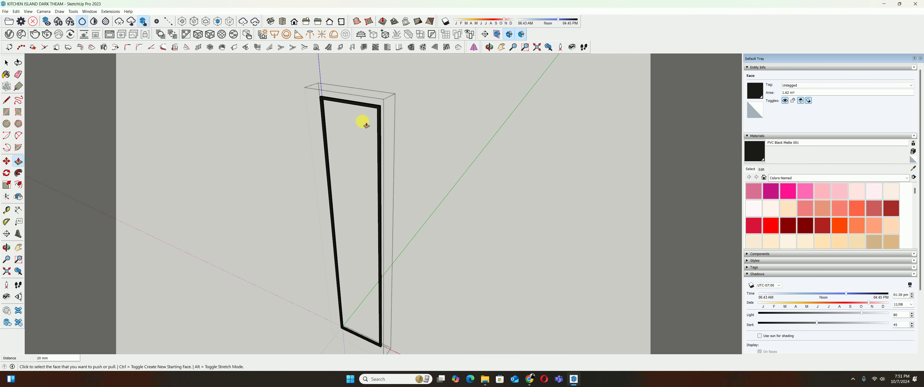
key("space")
scroll(349, 162, "up", 5)
Back in the full kitchen, select the tall left panel's five loose entities and open their context menu
middle_click_drag(337, 164, 386, 134)
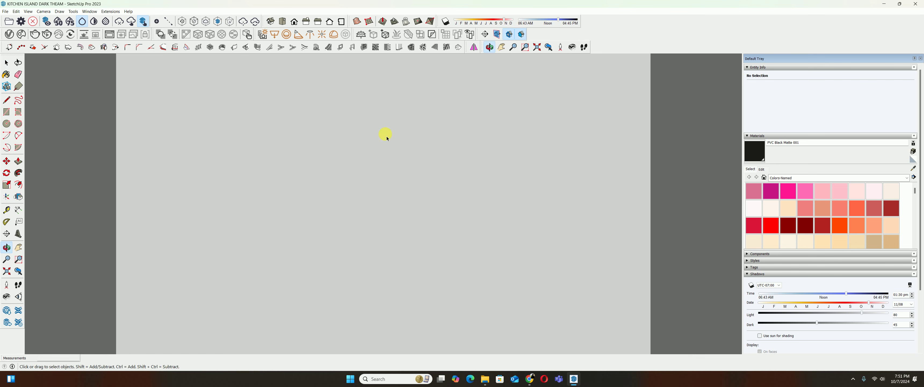
middle_click_drag(37, 251, 449, 162)
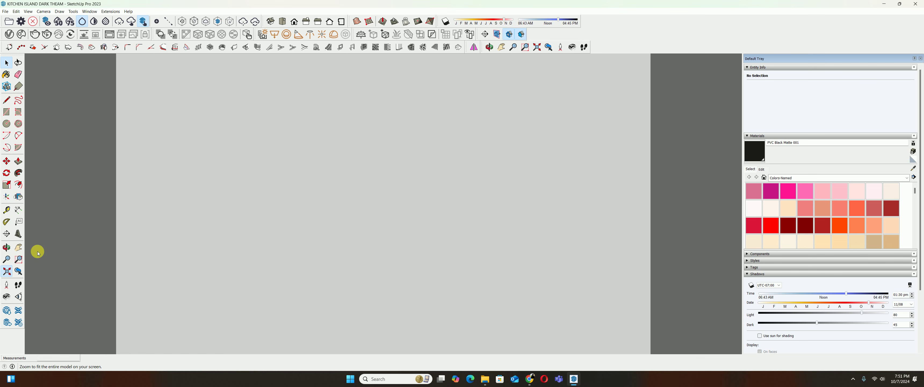
scroll(448, 162, "up", 3)
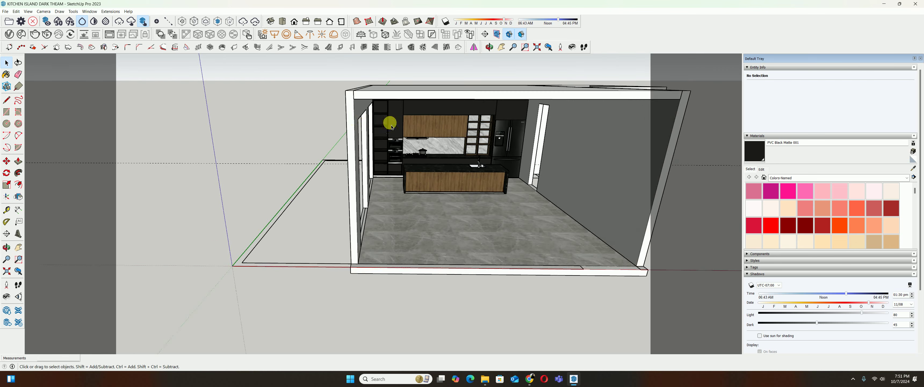
scroll(384, 130, "up", 3)
scroll(355, 126, "up", 2)
scroll(374, 149, "up", 2)
middle_click_drag(376, 149, 353, 122)
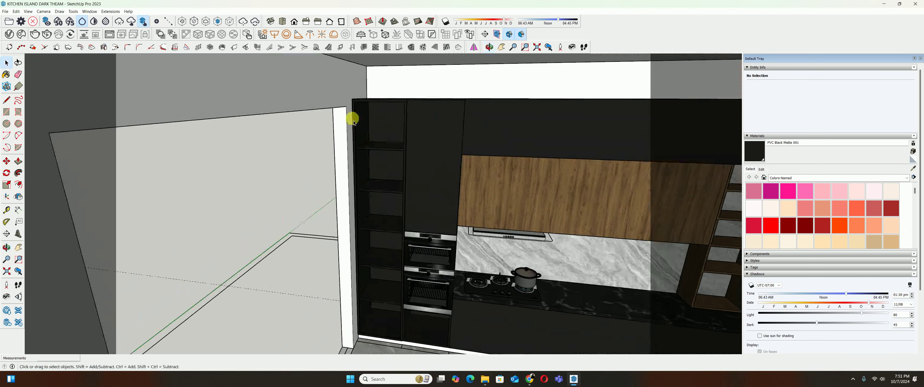
left_click(5, 12)
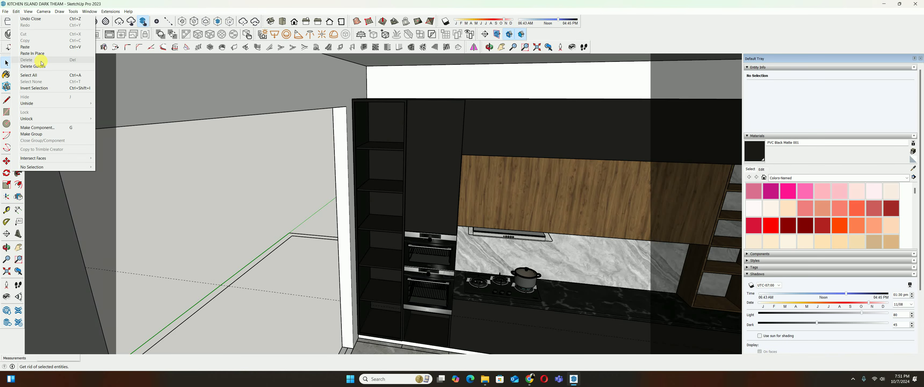
left_click(107, 103)
right_click(373, 126)
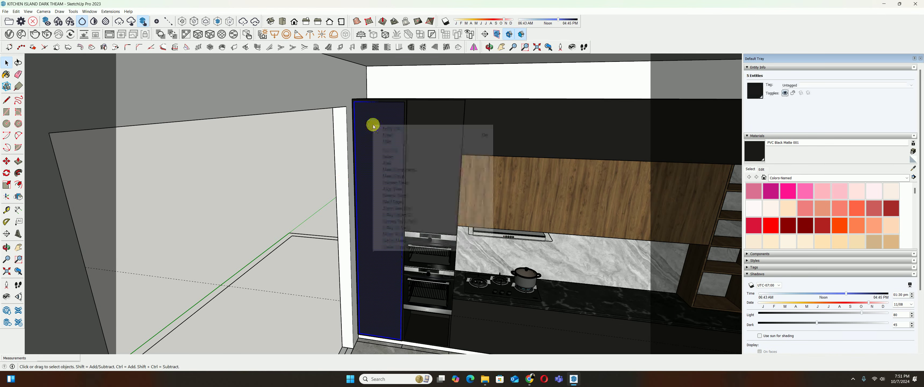
Group the tall panel's loose geometry and give it depth with Push/Pull
left_click(407, 178)
middle_click_drag(386, 139, 363, 157)
key("p")
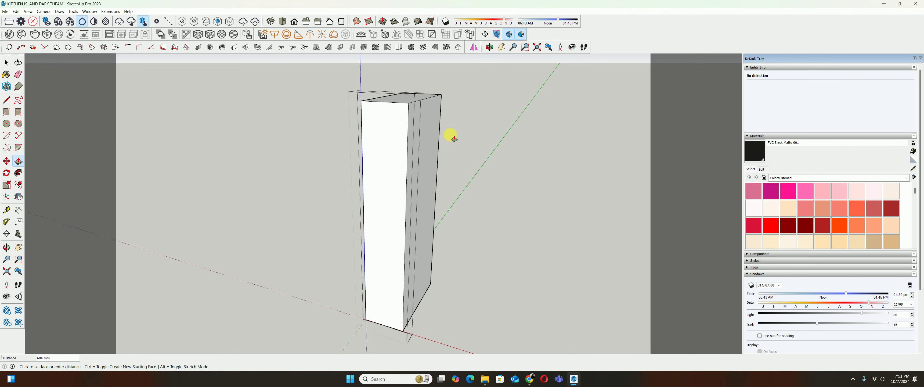
left_click(363, 157)
key("Return")
key("Escape")
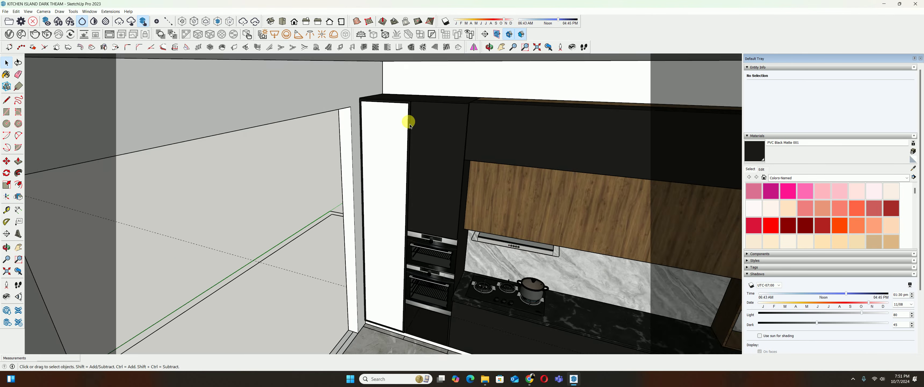
Move the panel group a small distance to meet the black upper cabinet's top corner
scroll(413, 124, "up", 5)
middle_click_drag(392, 114, 418, 171)
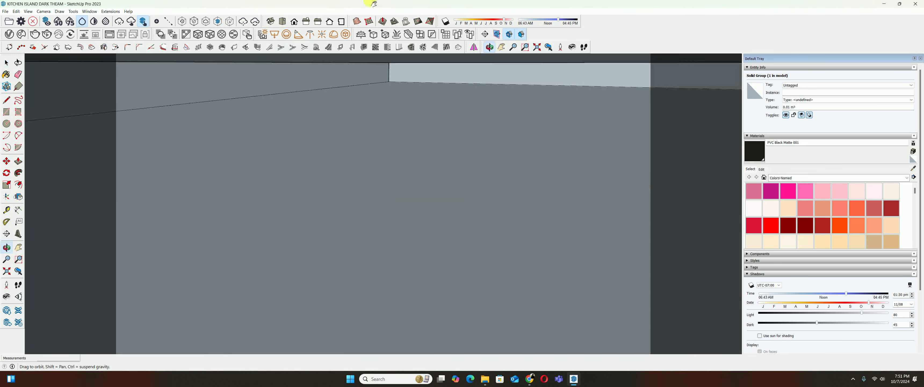
key("space")
left_click(403, 129)
mouse_move(403, 128)
middle_mouse_down()
mouse_move(431, 139)
mouse_move(295, 155)
middle_mouse_up()
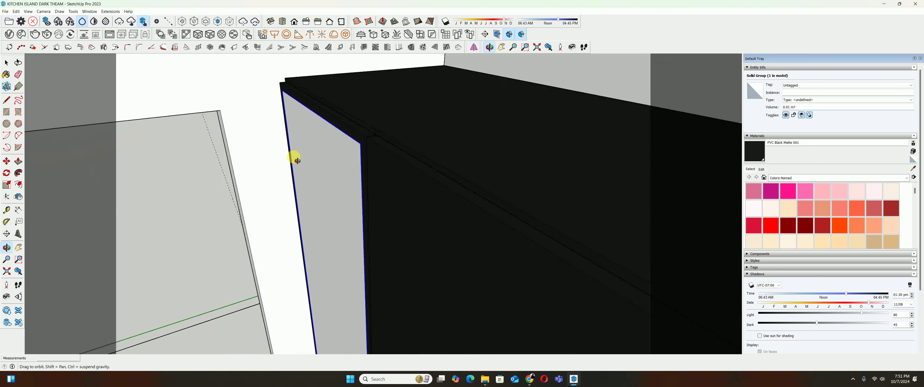
scroll(288, 174, "up", 3)
scroll(288, 174, "up", 1)
key("m")
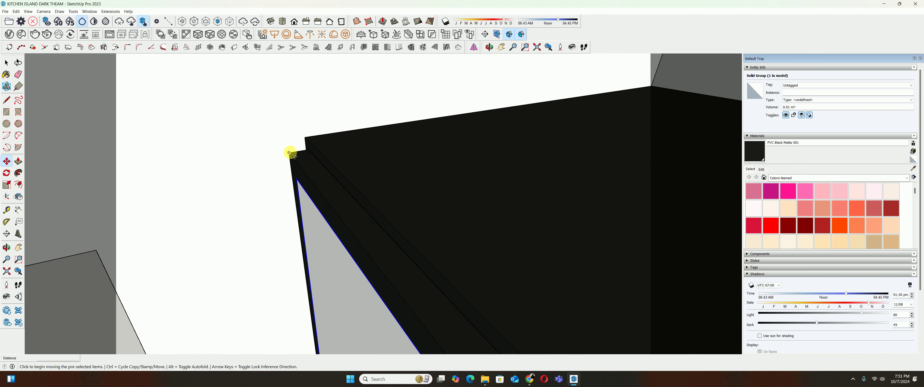
left_click(290, 152)
type("1")
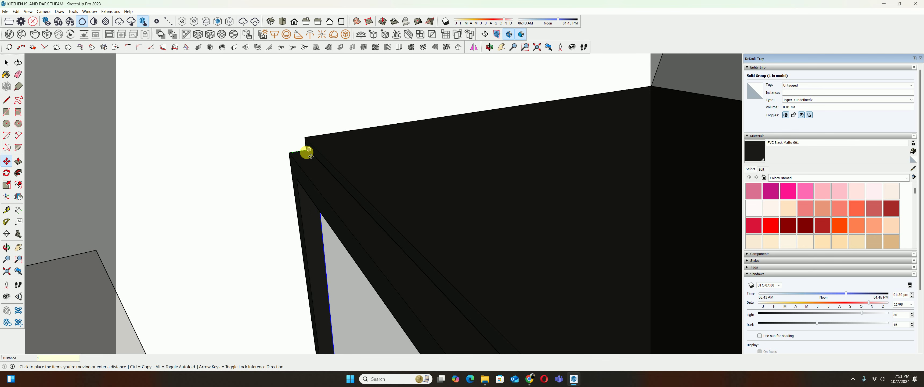
key("Return")
key("space")
mouse_move(330, 221)
middle_mouse_down()
mouse_move(423, 196)
mouse_move(466, 229)
mouse_move(303, 133)
mouse_move(481, 199)
mouse_move(495, 184)
mouse_move(480, 172)
mouse_move(448, 192)
mouse_move(510, 161)
middle_mouse_up()
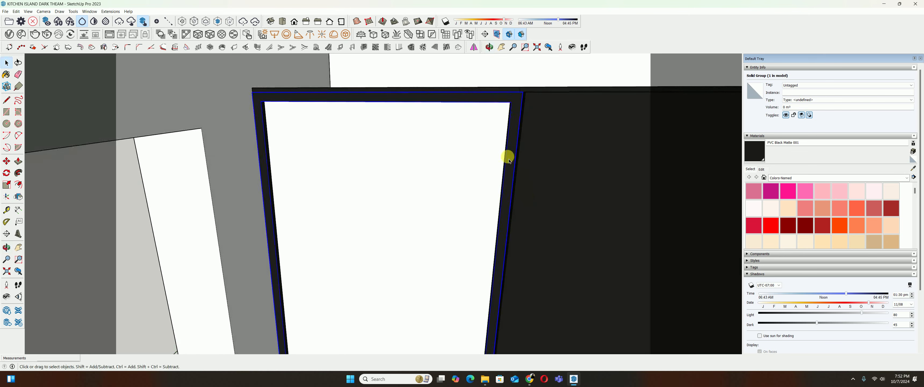
Copy an edge of the frame's right post 15 mm and extrude the new narrow face
mouse_move(516, 128)
middle_mouse_down()
mouse_move(532, 140)
mouse_move(524, 108)
mouse_move(477, 151)
mouse_move(481, 143)
mouse_move(485, 162)
mouse_move(429, 171)
mouse_move(484, 169)
mouse_move(410, 195)
mouse_move(423, 227)
mouse_move(402, 221)
middle_mouse_up()
left_click(480, 150)
key("m")
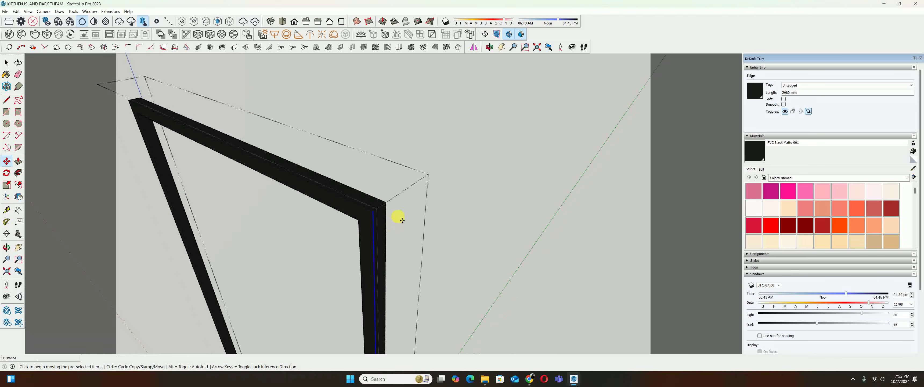
scroll(383, 218, "up", 1)
scroll(383, 215, "up", 1)
left_click(380, 206)
key("ctrl")
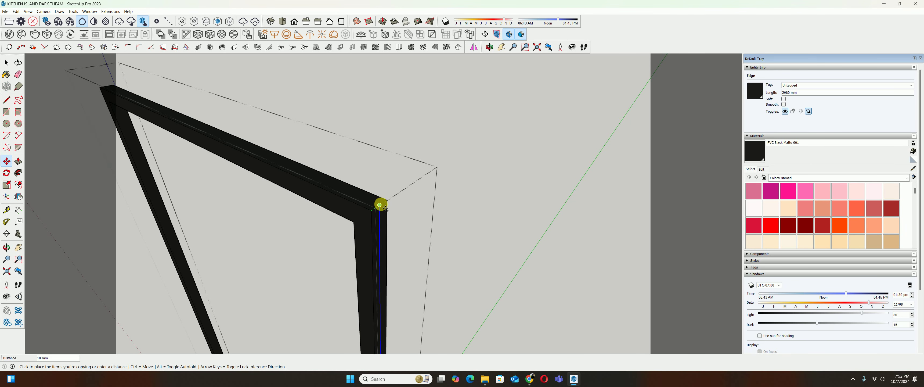
scroll(384, 209, "up", 1)
type("1")
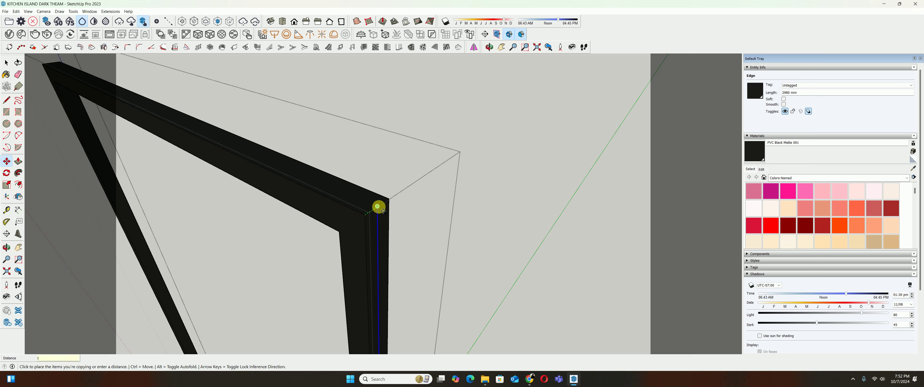
type("5")
key("Return")
key("p")
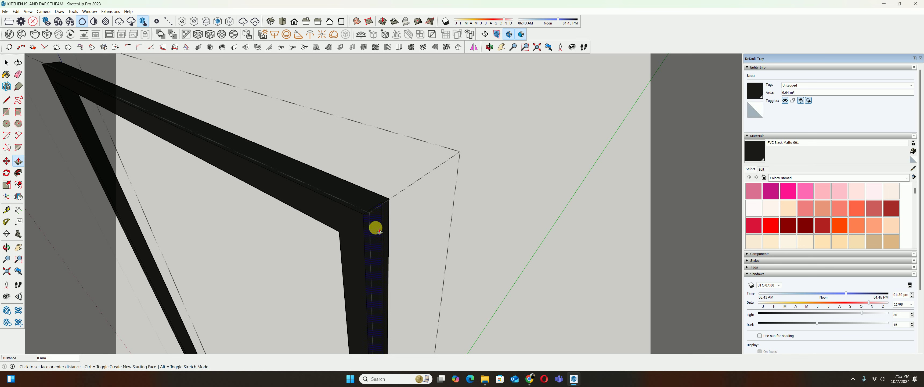
left_click(372, 220)
type("15")
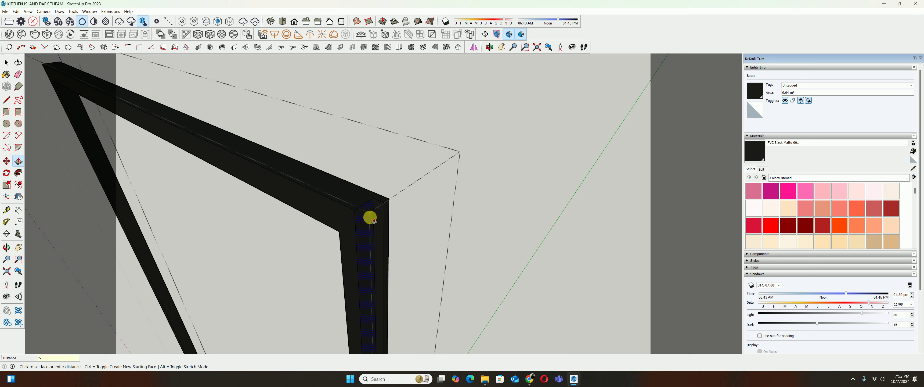
left_click(365, 222)
key("space")
Copy the post's vertical edge 6 mm and pull the thin strip out 16 mm
scroll(345, 211, "up", 1)
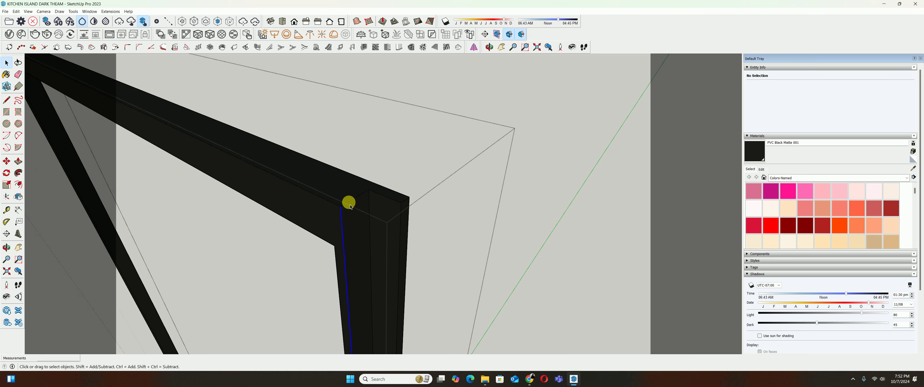
left_click(345, 213)
key("m")
key("ctrl")
left_click(341, 206)
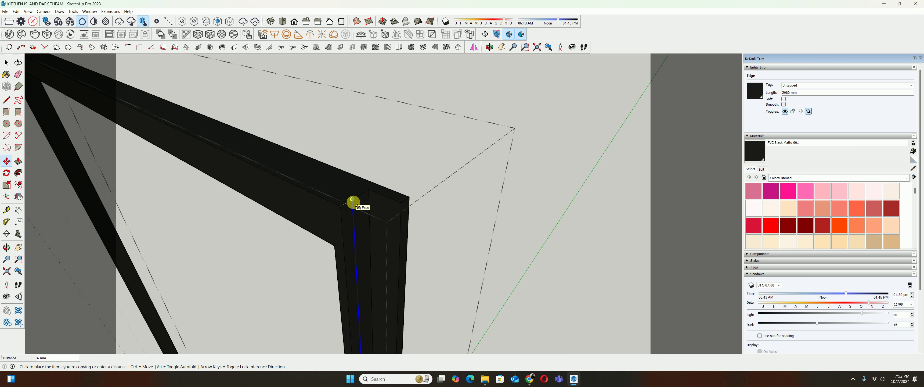
key("Return")
key("p")
left_click(348, 211)
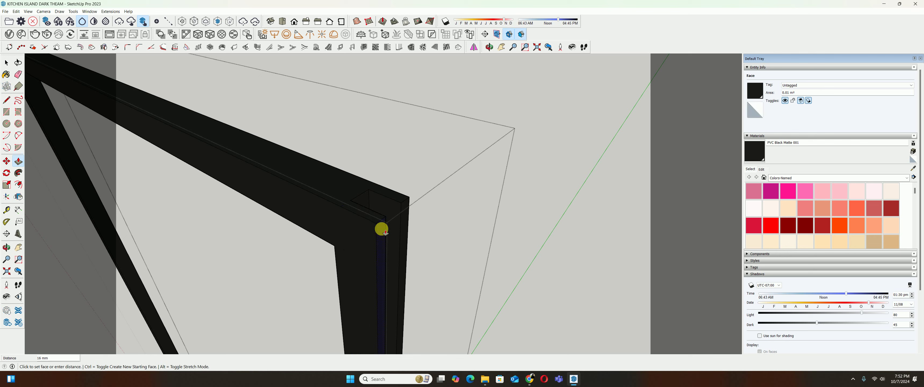
left_click(381, 228)
key("space")
scroll(371, 214, "down", 2)
middle_click_drag(372, 214, 388, 215)
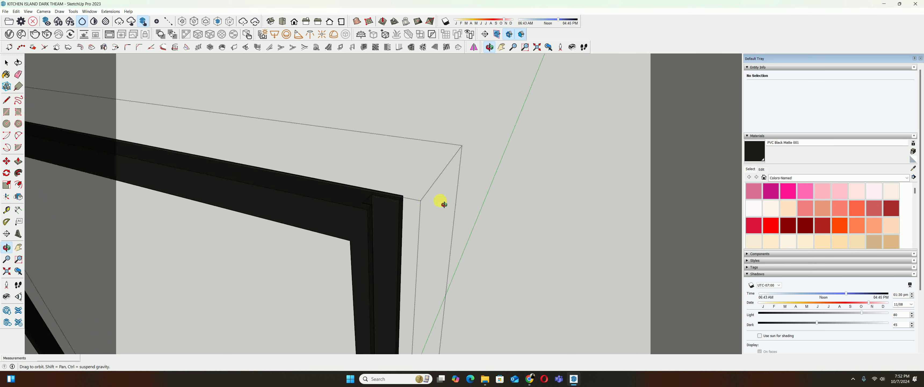
scroll(386, 210, "up", 3)
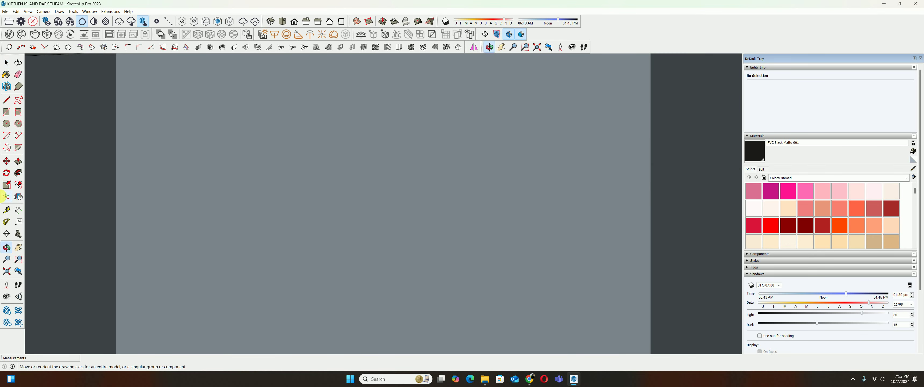
Zoom to extents, then orbit and zoom in on the dark cabinets and wood panel
left_click(6, 272)
scroll(165, 175, "up", 3)
middle_click_drag(165, 175, 318, 175)
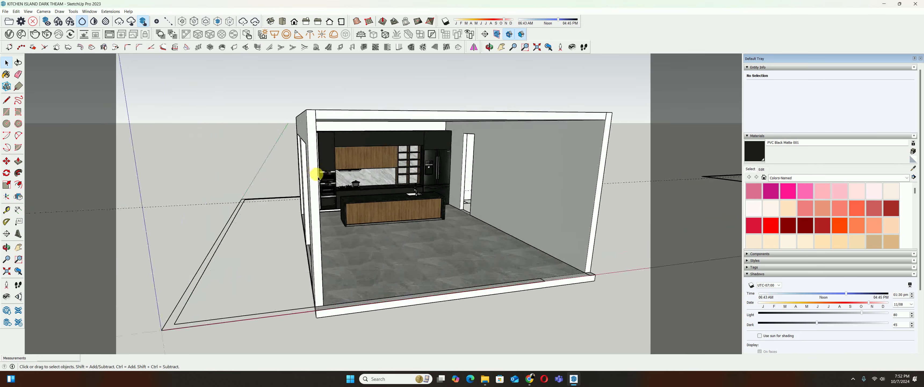
scroll(317, 175, "up", 2)
scroll(305, 144, "up", 2)
scroll(303, 118, "up", 2)
scroll(310, 120, "up", 2)
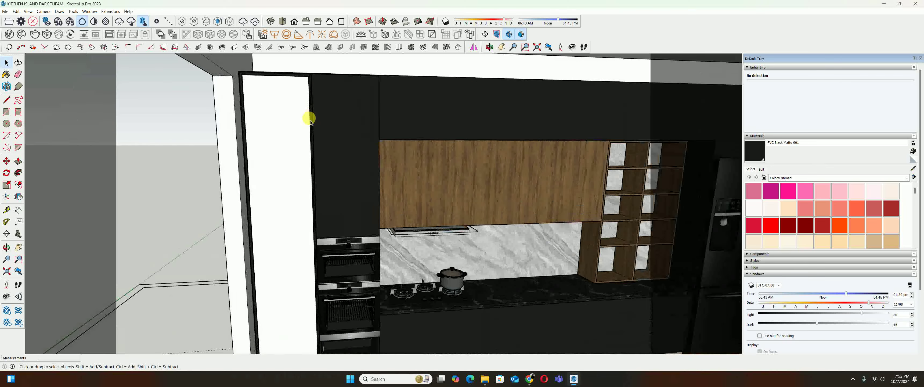
scroll(311, 121, "up", 2)
scroll(308, 105, "up", 2)
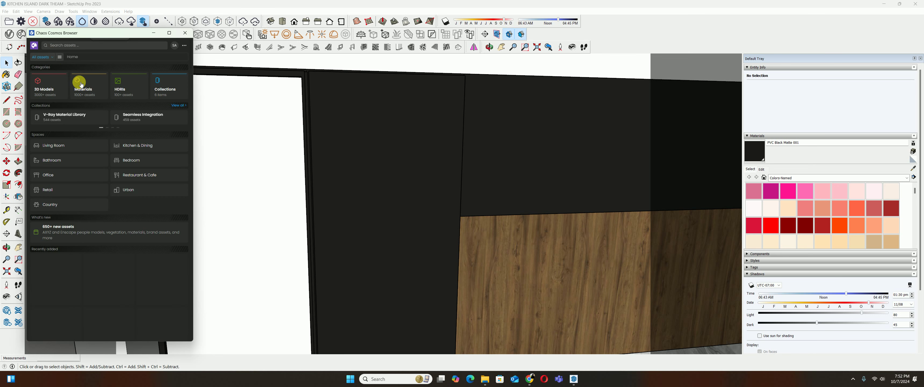
Browse Cosmos Materials > Glass and open the Glass Smoked 001 details
left_click(60, 57)
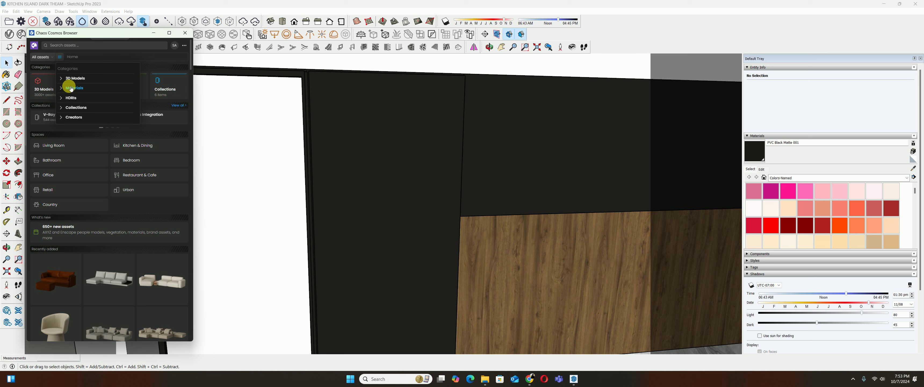
left_click(71, 88)
left_click(80, 169)
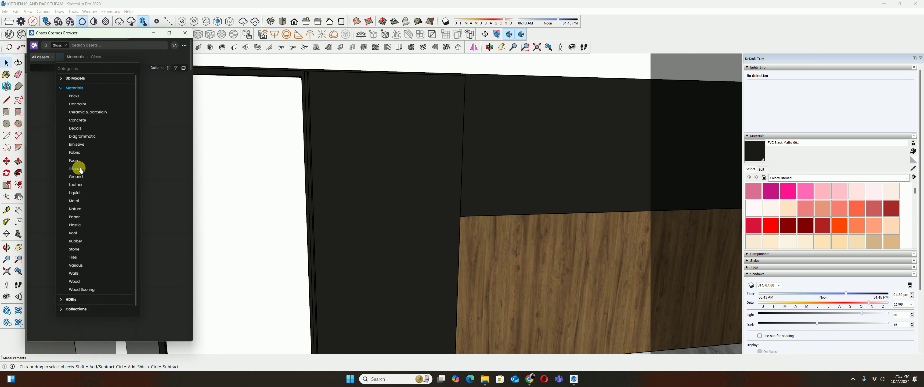
mouse_move(162, 153)
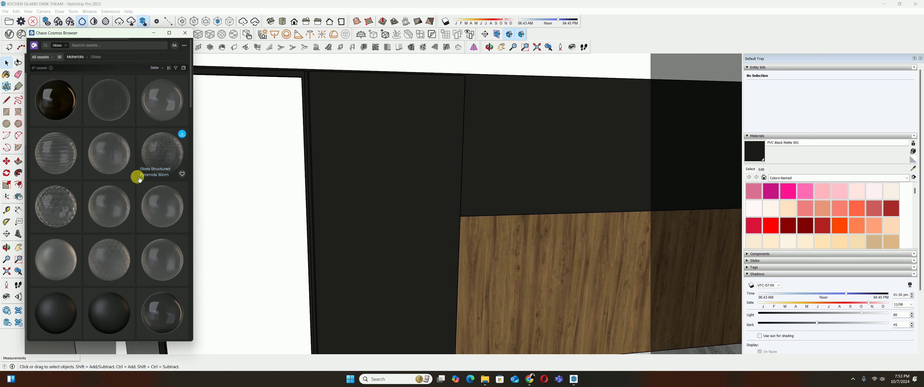
scroll(151, 184, "down", 2)
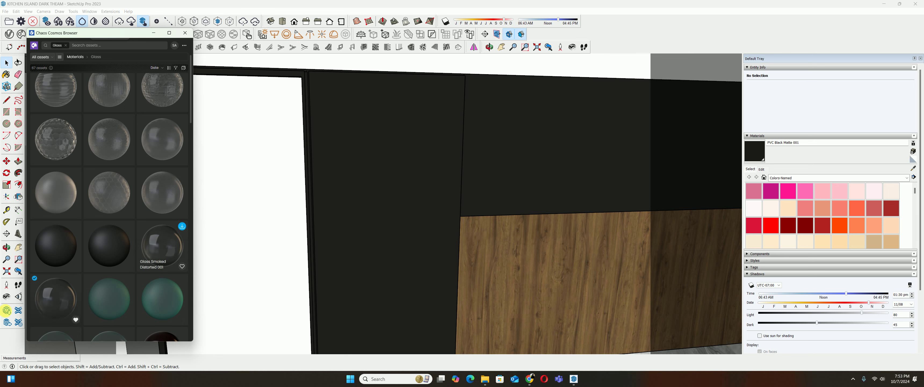
left_click(77, 282)
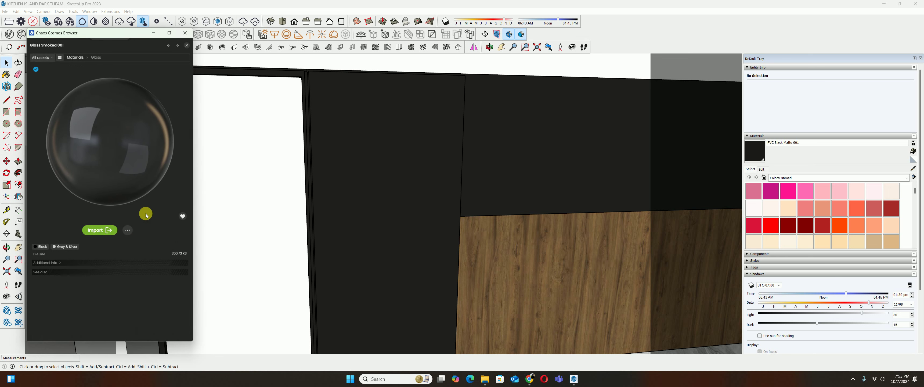
Import Glass Smoked 001, close Cosmos, and bring up the V-Ray Asset Editor
left_click(187, 46)
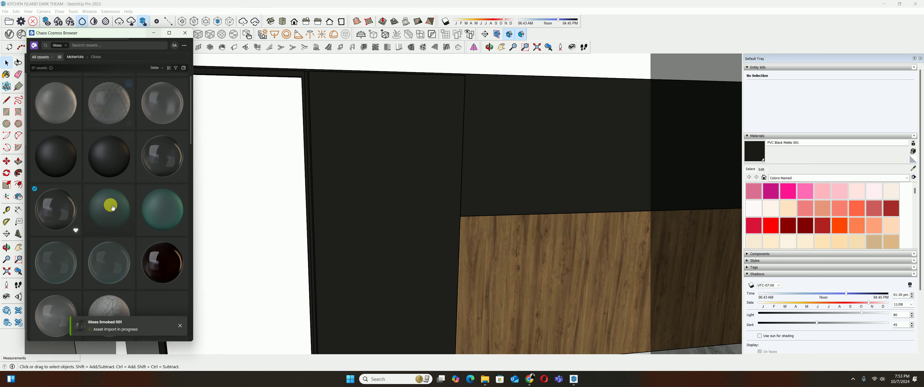
scroll(104, 201, "down", 5)
scroll(119, 201, "down", 5)
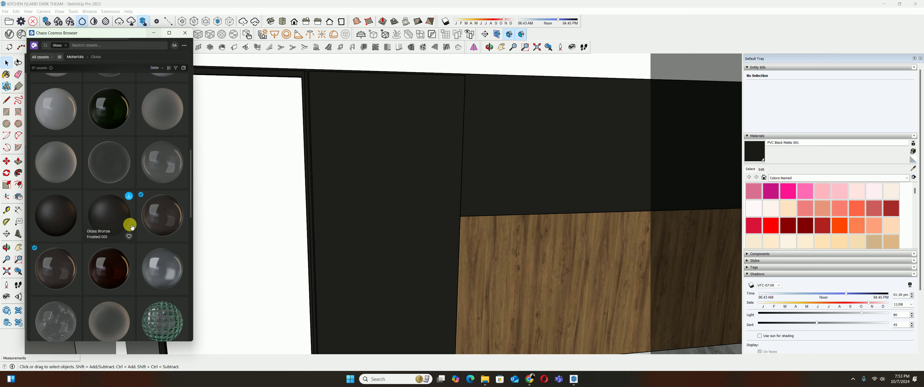
left_click(189, 35)
left_click(9, 34)
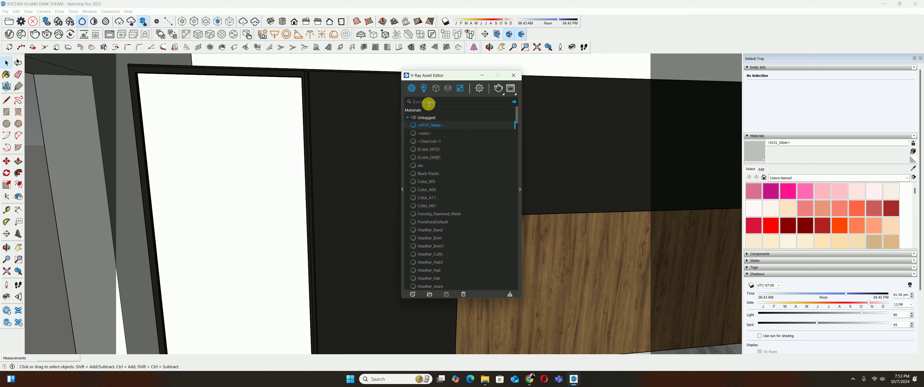
Make Glass Smoked 001 the current material and paint the white tall panel with it
type("glas")
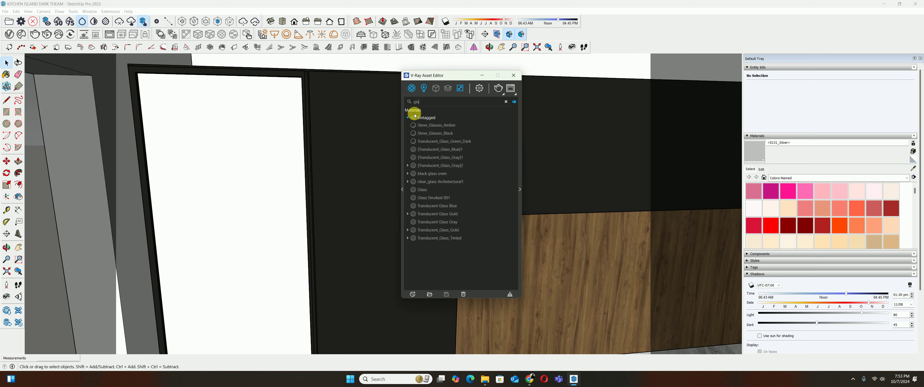
left_click(433, 199)
left_click(513, 74)
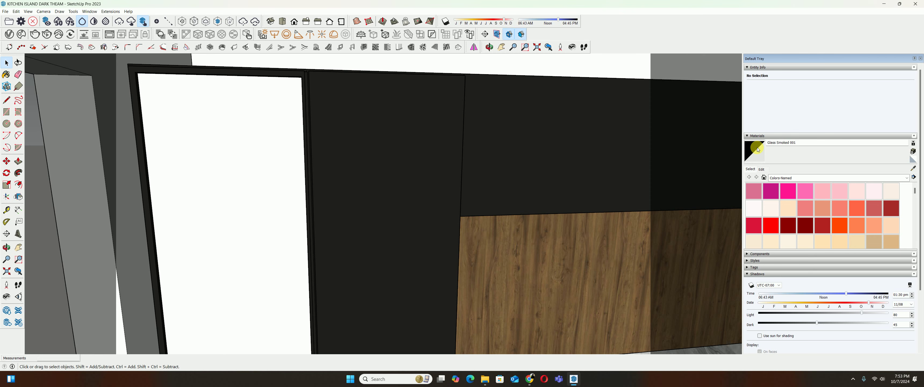
left_click(758, 149)
left_click(255, 159)
Open the door group for editing and orbit around the isolated door panel
scroll(276, 159, "down", 5)
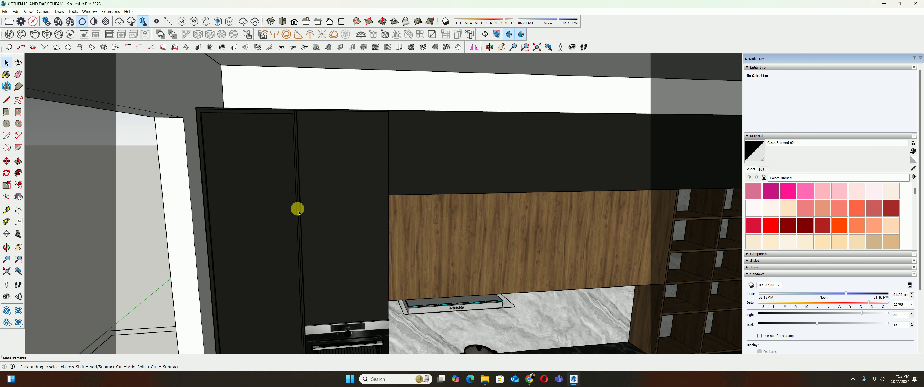
key("space")
double_click(270, 187)
mouse_move(272, 192)
middle_mouse_down()
mouse_move(485, 239)
mouse_move(377, 244)
mouse_move(334, 223)
mouse_move(380, 248)
mouse_move(246, 237)
mouse_move(477, 222)
middle_mouse_up()
left_click(742, 158)
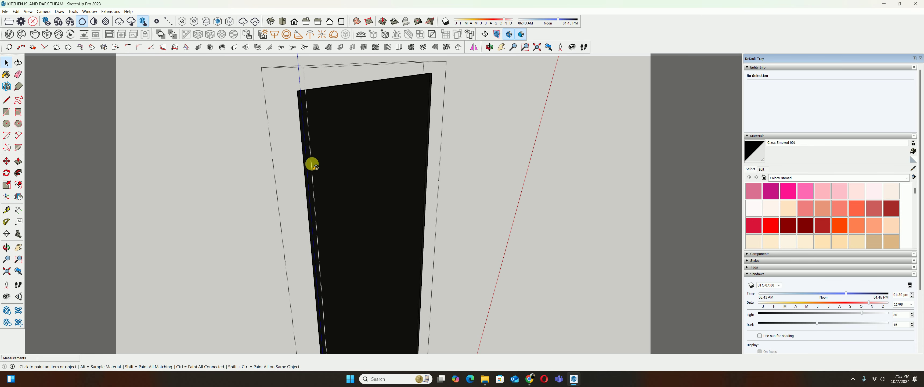
mouse_move(309, 161)
middle_mouse_down()
mouse_move(562, 209)
mouse_move(276, 165)
mouse_move(315, 146)
mouse_move(326, 159)
mouse_move(136, 142)
mouse_move(124, 72)
mouse_move(367, 142)
mouse_move(474, 207)
mouse_move(418, 196)
mouse_move(481, 182)
mouse_move(462, 186)
mouse_move(511, 194)
middle_mouse_up()
Zoom out from the glass panel to the full model and orbit around the kitchen
left_click(7, 273)
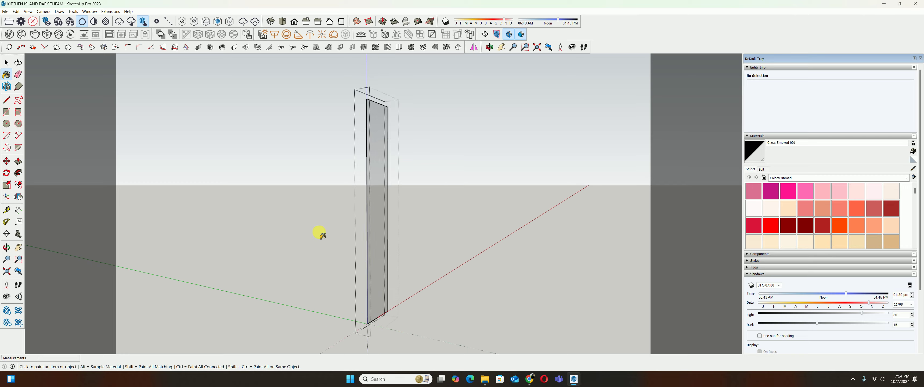
scroll(346, 287, "up", 2)
key("space")
scroll(373, 138, "up", 5)
scroll(372, 137, "up", 2)
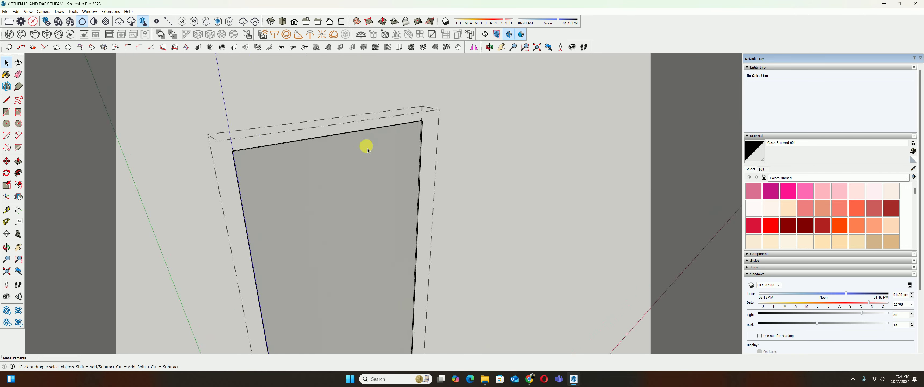
middle_click_drag(363, 144, 388, 243)
scroll(453, 190, "up", 3)
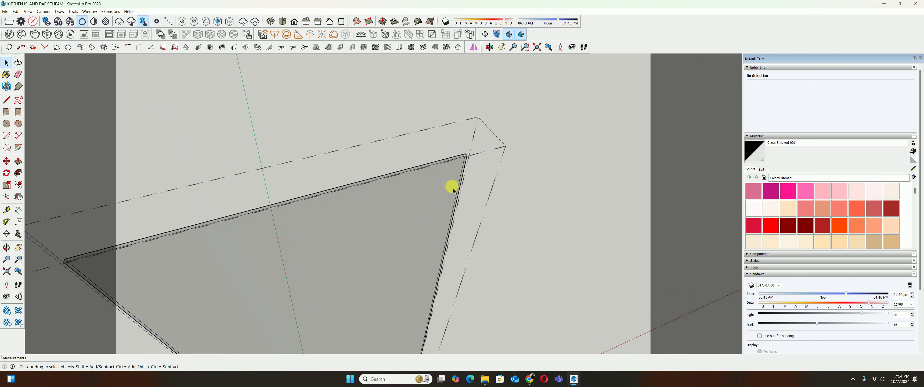
scroll(453, 165, "up", 2)
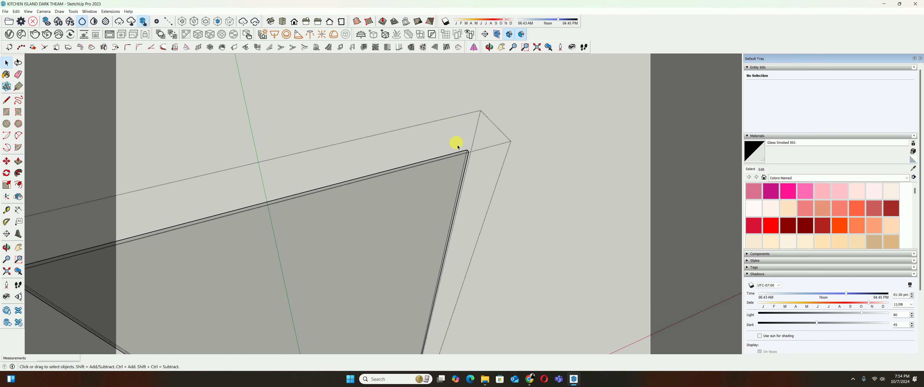
scroll(443, 181, "up", 3)
scroll(452, 230, "up", 3)
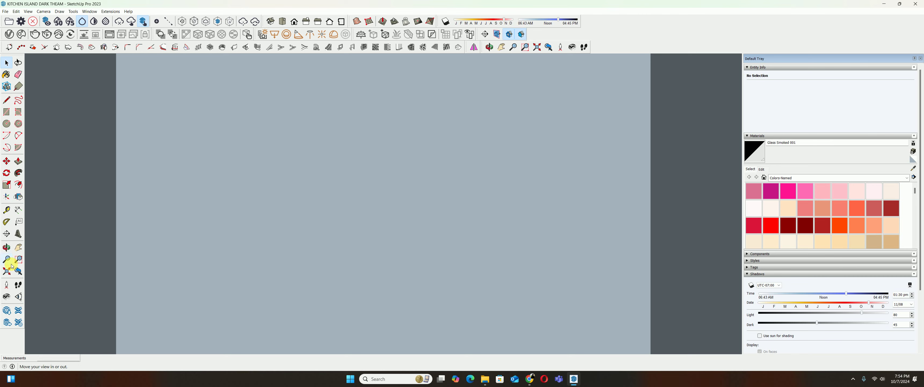
left_click(6, 271)
mouse_move(206, 259)
middle_mouse_down()
mouse_move(305, 180)
mouse_move(241, 210)
mouse_move(309, 176)
middle_mouse_up()
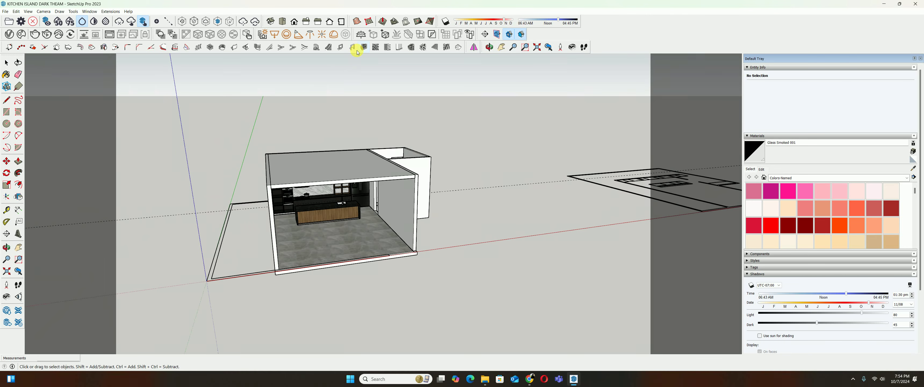
Switch to the Front standard view and frame the kitchen island and cabinets
left_click(294, 21)
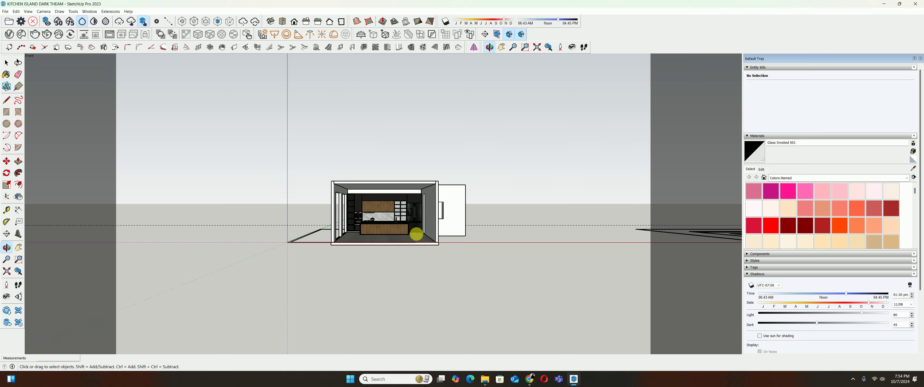
scroll(419, 231, "up", 2)
scroll(377, 233, "up", 3)
scroll(382, 219, "up", 3)
scroll(393, 211, "up", 2)
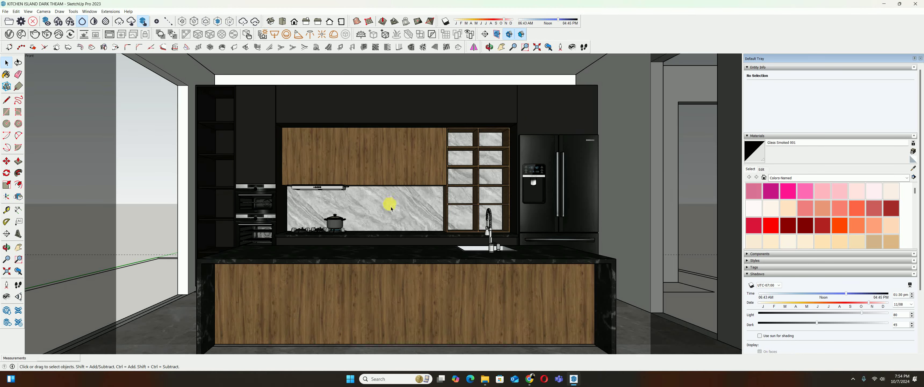
scroll(394, 211, "down", 2)
scroll(394, 211, "down", 1)
mouse_move(393, 211)
middle_mouse_down("shift")
mouse_move(395, 193)
mouse_move(341, 196)
middle_mouse_up("shift")
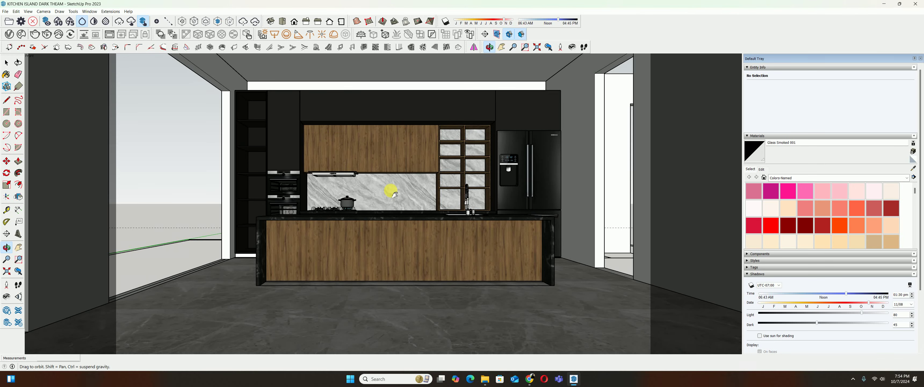
Save the framed front view as Scene 1 and reopen the V-Ray Asset Editor
key("space")
left_click(31, 11)
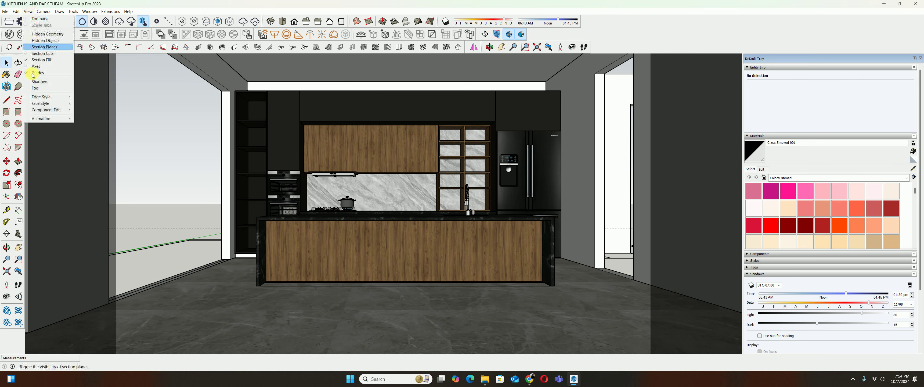
left_click(90, 116)
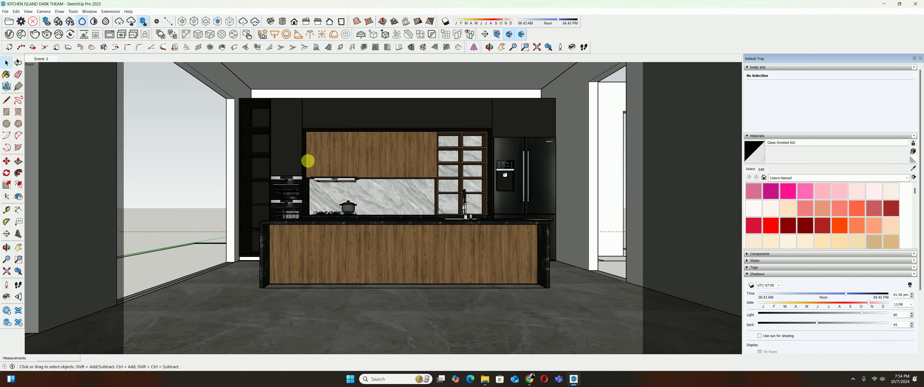
left_click(10, 34)
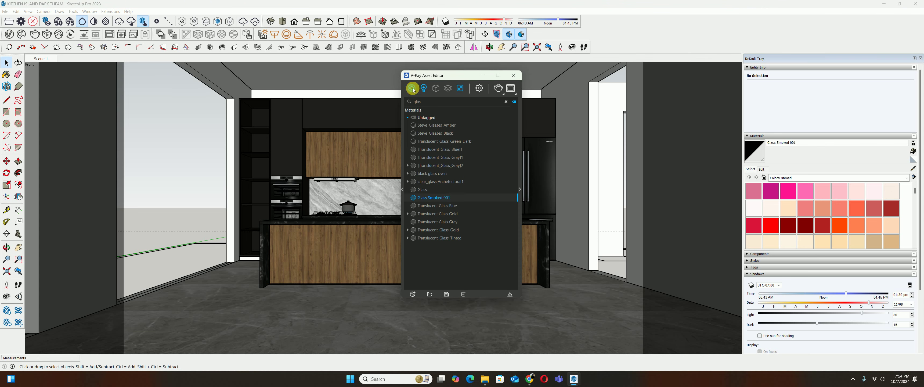
In V-Ray Settings, lower the camera exposure value to 1 and set output width to 2400 (2400 × 1350)
left_click(478, 89)
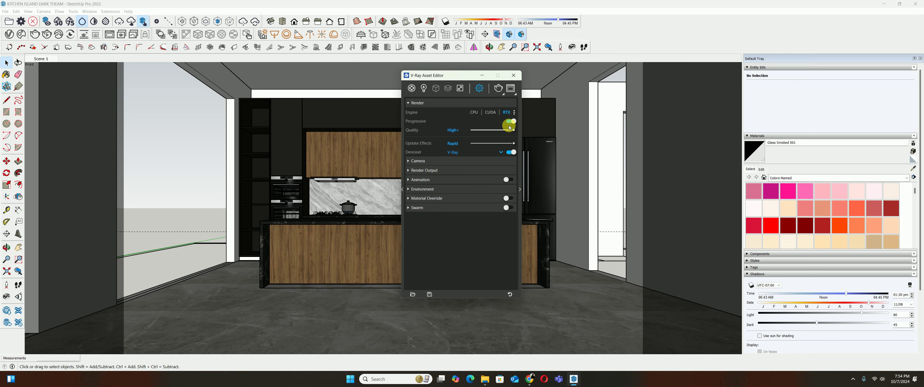
left_click(428, 163)
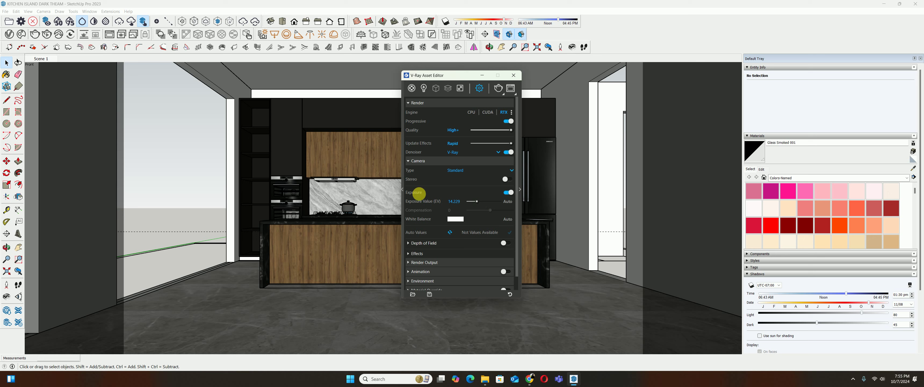
left_click(461, 203)
type("13.75")
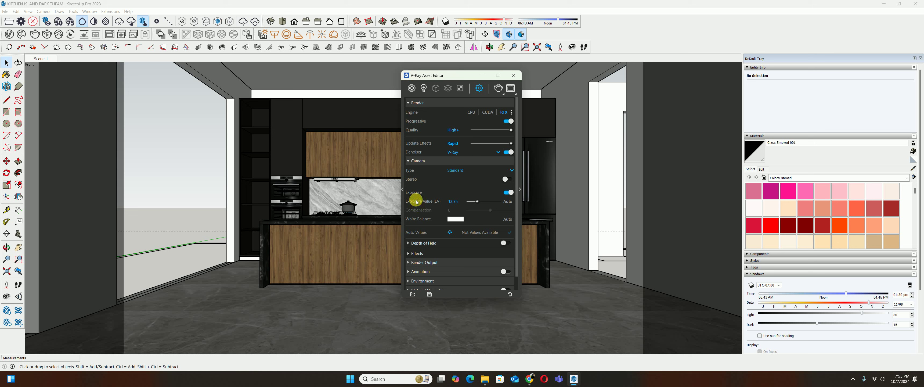
left_click(409, 162)
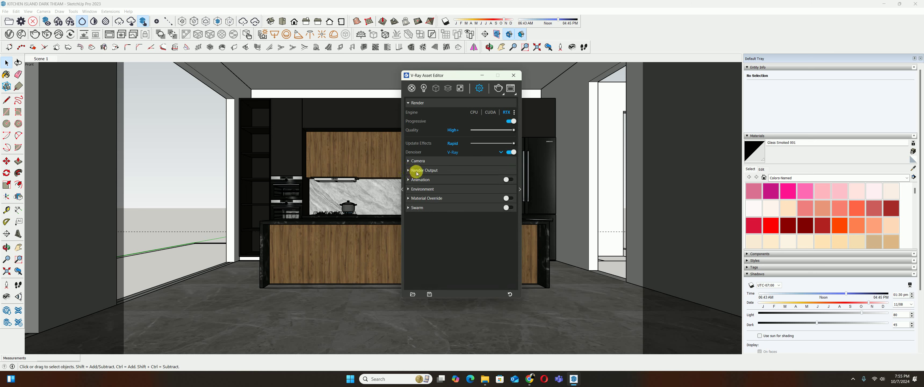
left_click(416, 170)
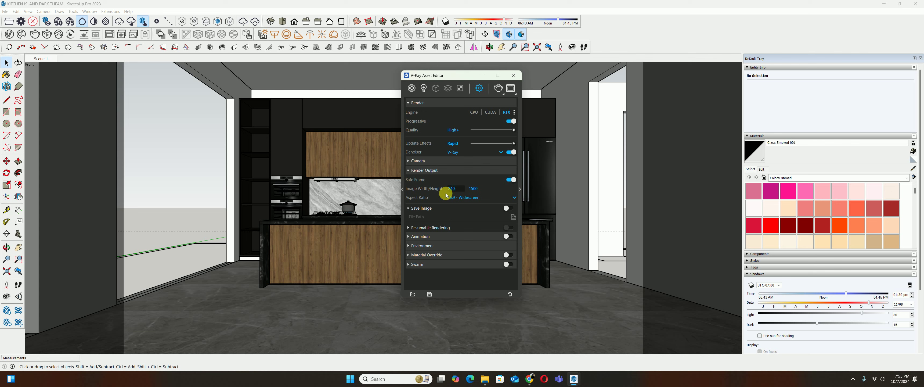
key("Return")
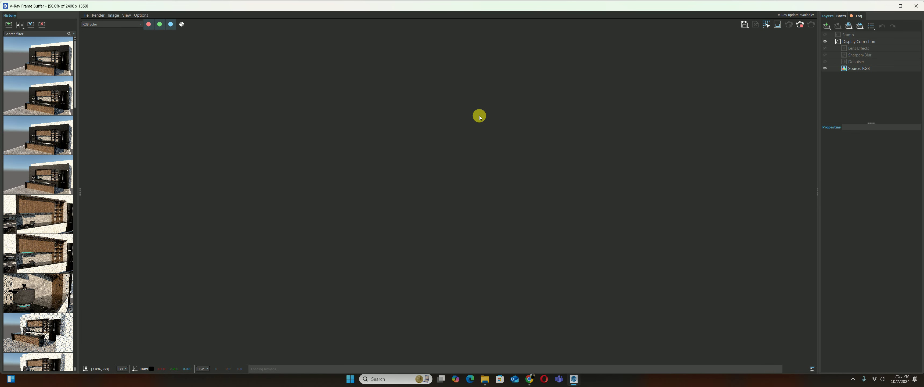
mouse_move(37, 57)
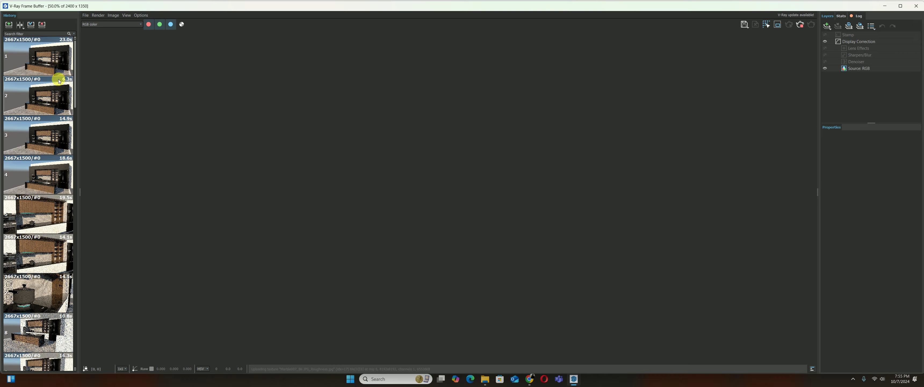
Delete sixteen unwanted 2667x1500 and 800x450 renders from the Frame Buffer history
right_click(29, 64)
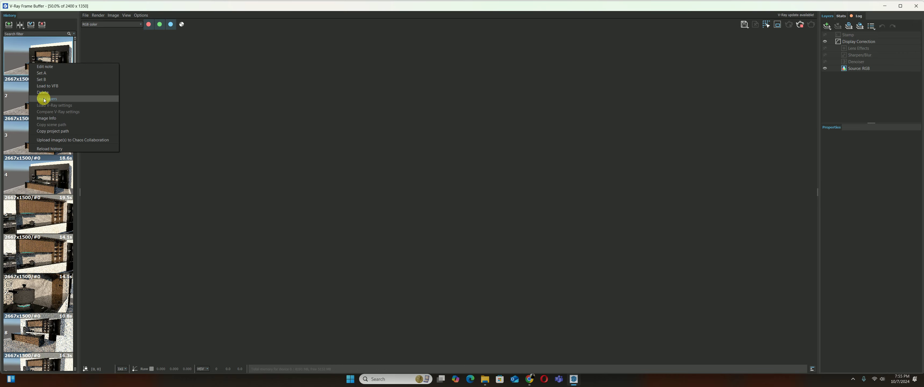
left_click(41, 94)
right_click(35, 63)
left_click(46, 92)
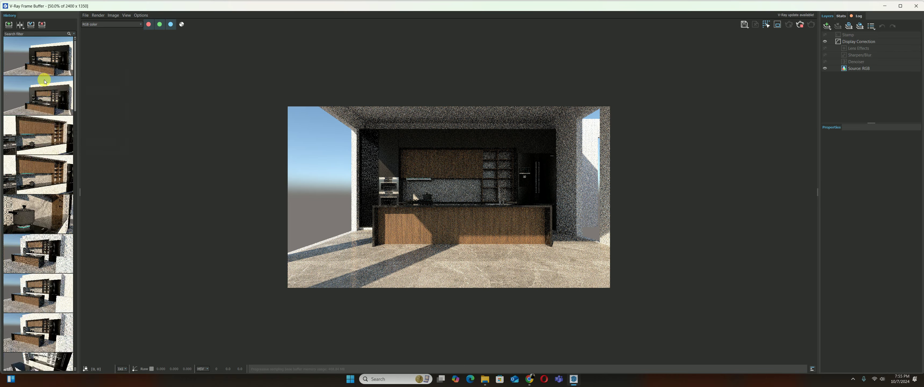
right_click(34, 53)
left_click(53, 83)
right_click(36, 54)
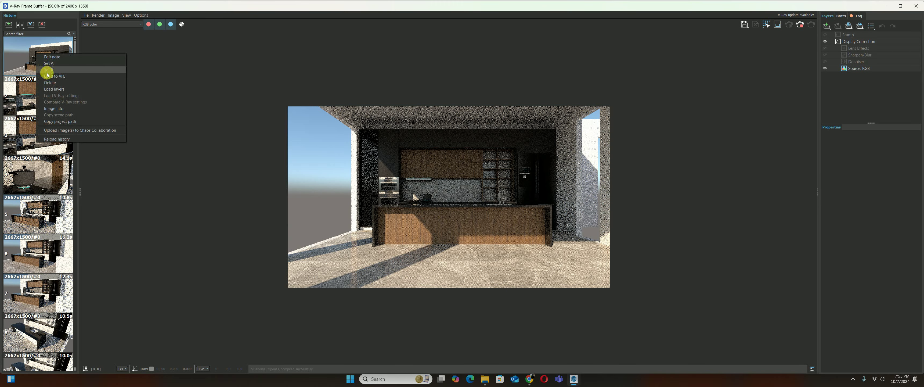
left_click(51, 86)
right_click(36, 63)
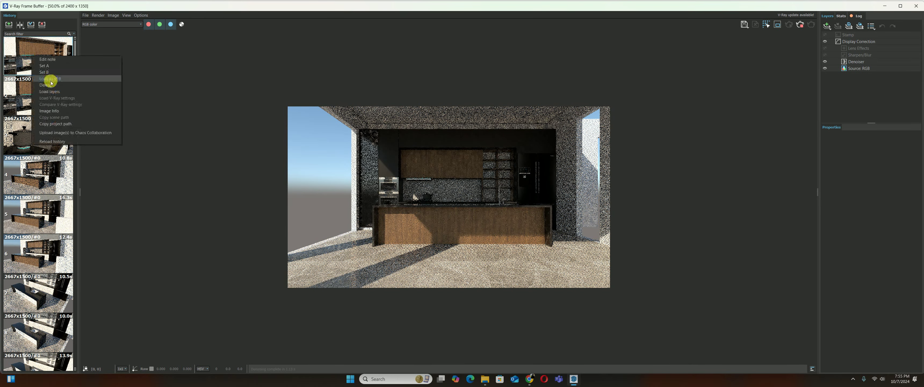
left_click(47, 91)
right_click(40, 66)
left_click(46, 93)
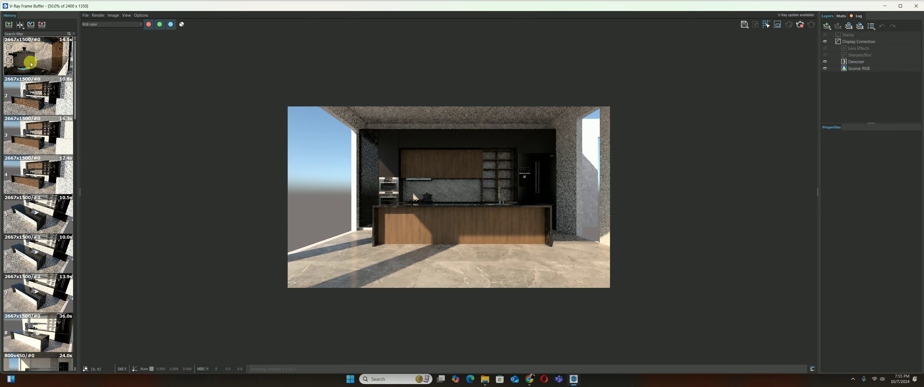
right_click(38, 67)
left_click(46, 93)
right_click(30, 62)
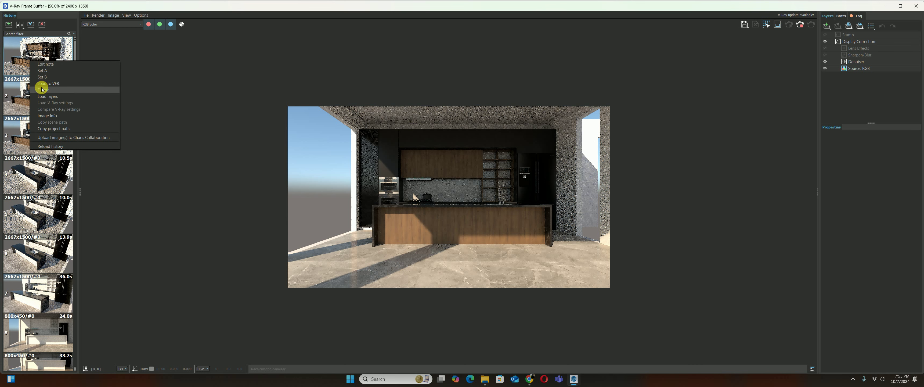
left_click(43, 91)
right_click(25, 56)
left_click(38, 83)
right_click(28, 56)
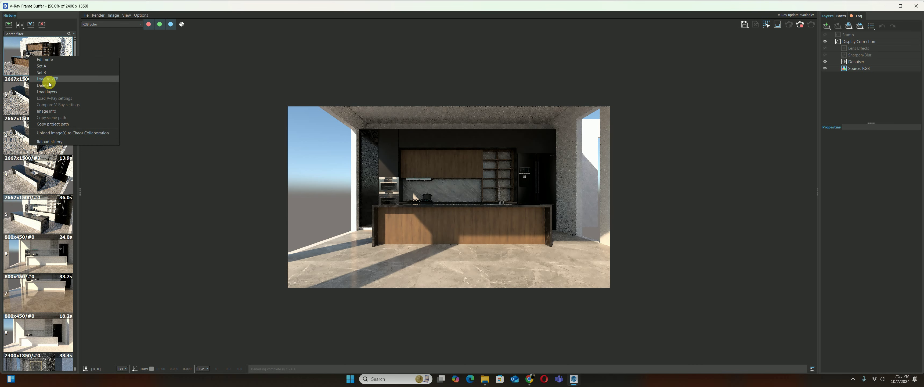
left_click(45, 85)
right_click(30, 61)
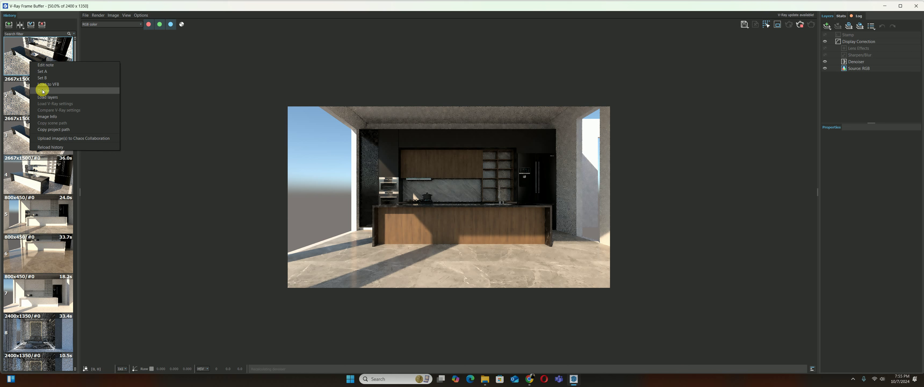
left_click(41, 92)
right_click(28, 68)
left_click(37, 97)
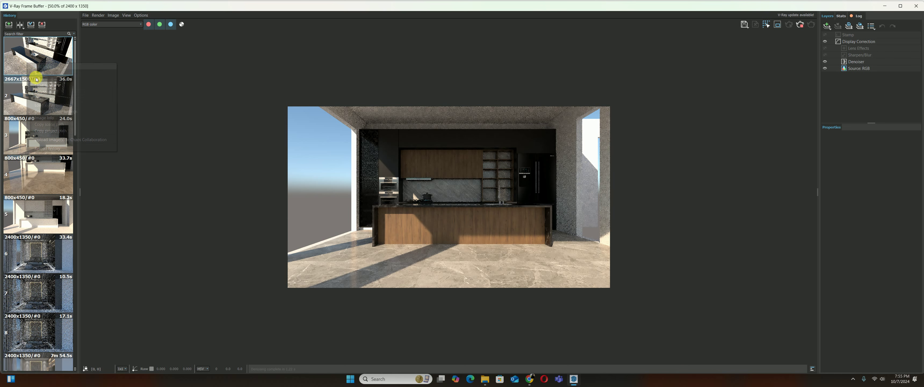
right_click(27, 63)
left_click(38, 91)
right_click(26, 73)
left_click(38, 102)
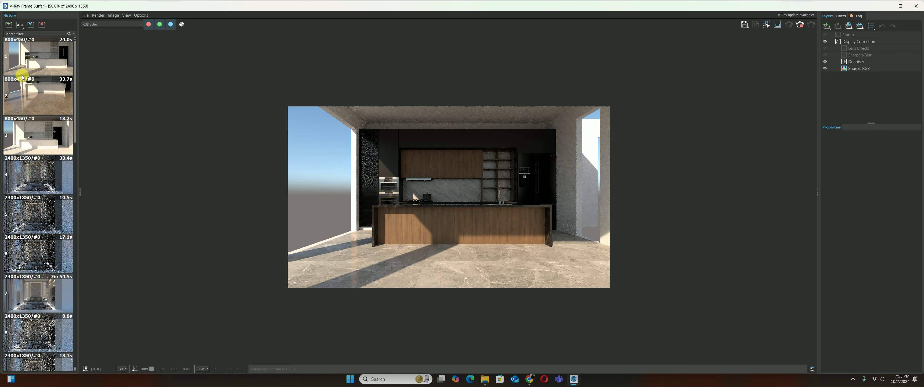
right_click(29, 75)
left_click(37, 105)
right_click(22, 82)
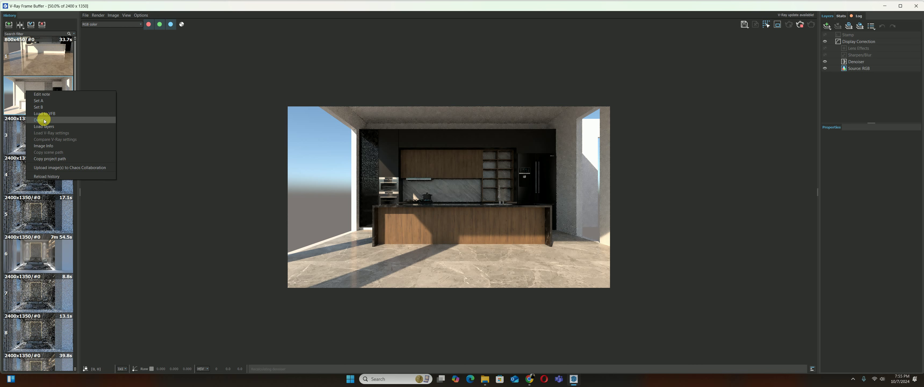
left_click(39, 112)
scroll(358, 211, "up", 1)
Zoom in to inspect the 2400x1350 render's details, zoom back out, and launch a new render
scroll(316, 169, "up", 1)
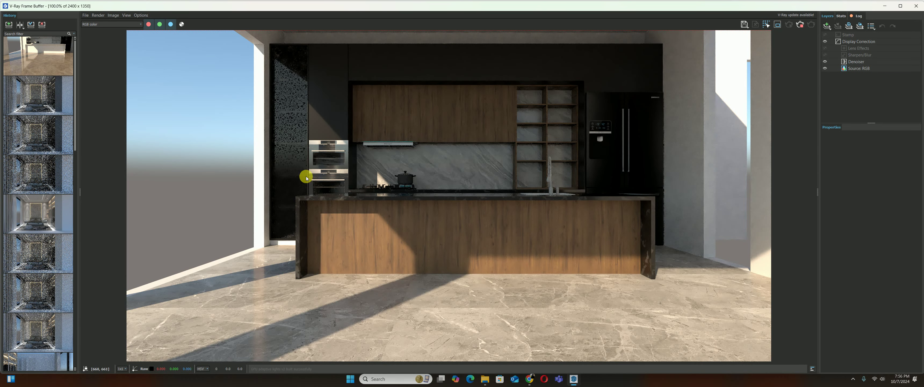
scroll(309, 122, "up", 2)
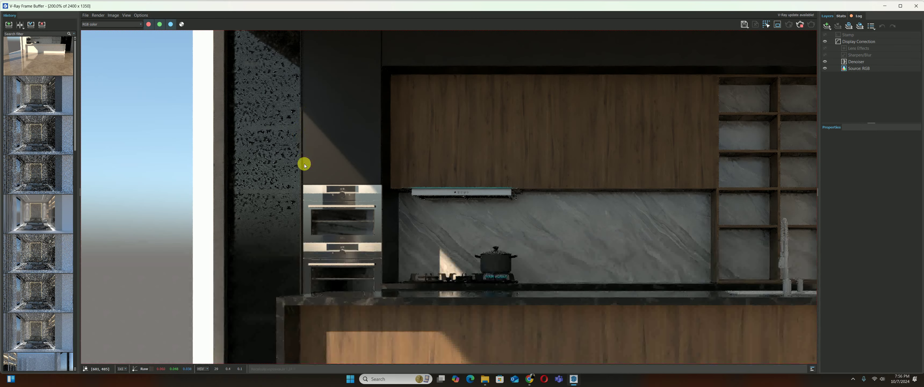
scroll(370, 165, "down", 2)
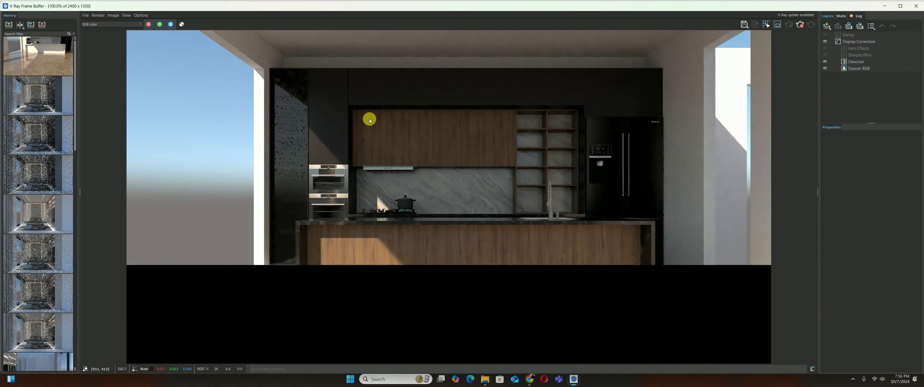
scroll(349, 77, "up", 4)
scroll(339, 99, "up", 1)
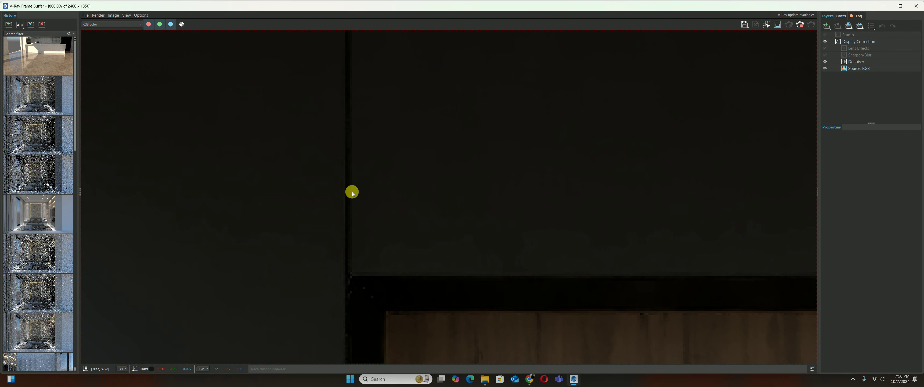
scroll(342, 230, "down", 2)
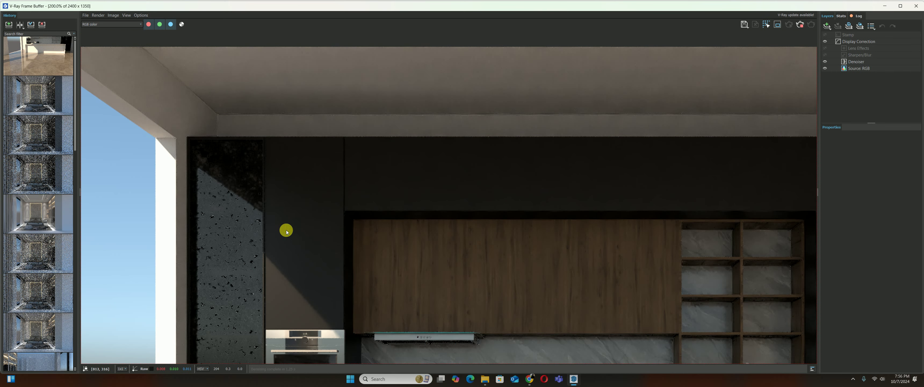
scroll(373, 208, "down", 1)
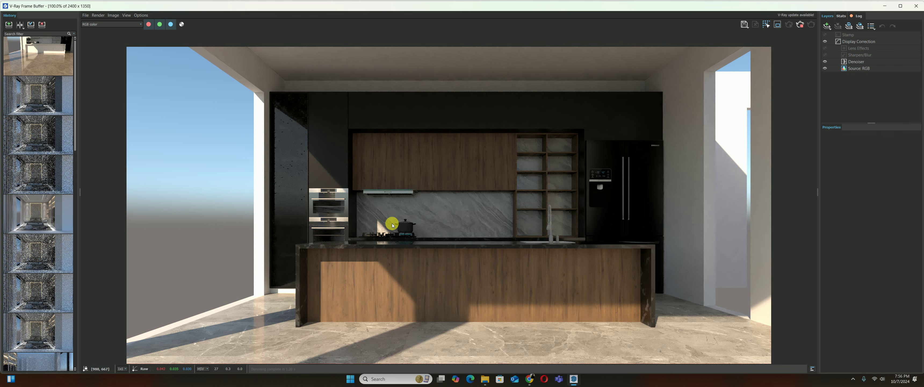
left_click(801, 27)
Close the V-Ray Frame Buffer and Asset Editor and orbit toward the long upper box
left_click(920, 6)
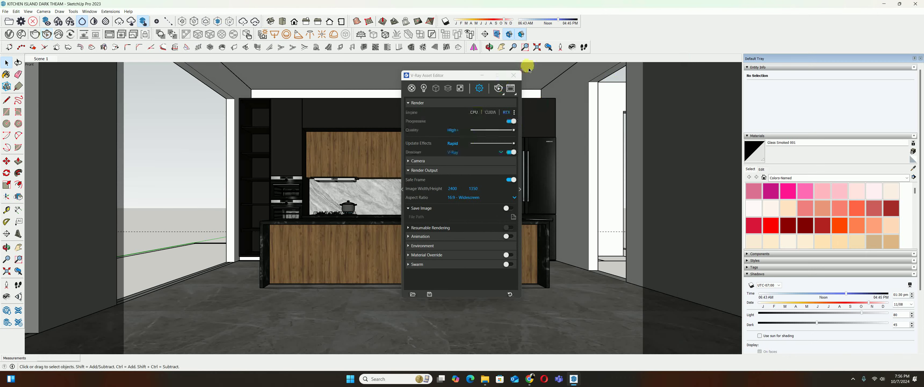
left_click(516, 74)
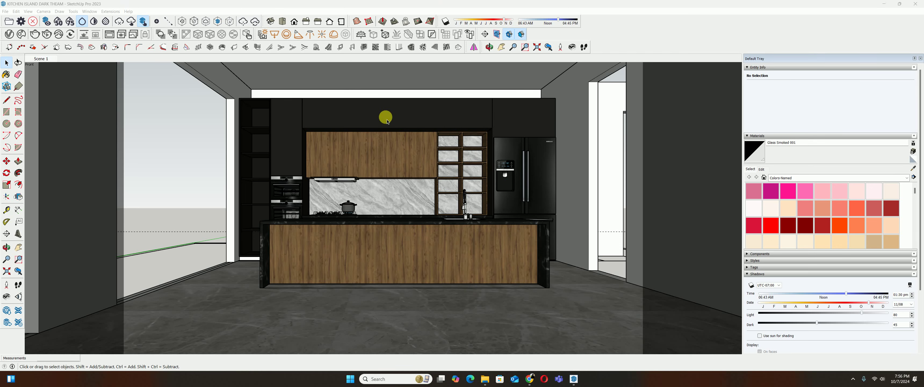
scroll(303, 109, "up", 1)
scroll(335, 133, "up", 3)
scroll(310, 157, "up", 3)
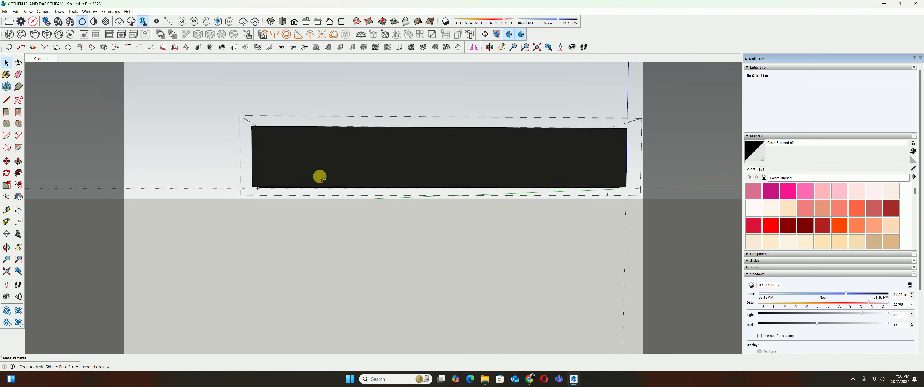
mouse_move(319, 176)
middle_mouse_down()
mouse_move(295, 206)
mouse_move(298, 223)
middle_mouse_up()
Try measuring from the box corner and copying its left edge, cancelling both
key("t")
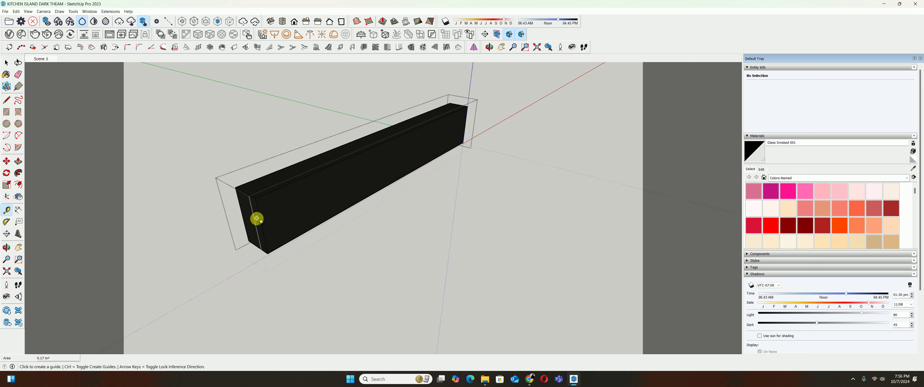
left_click(259, 217)
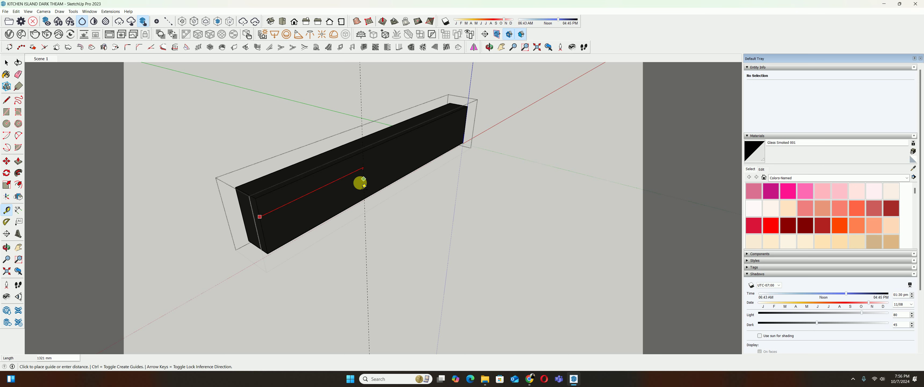
key("space")
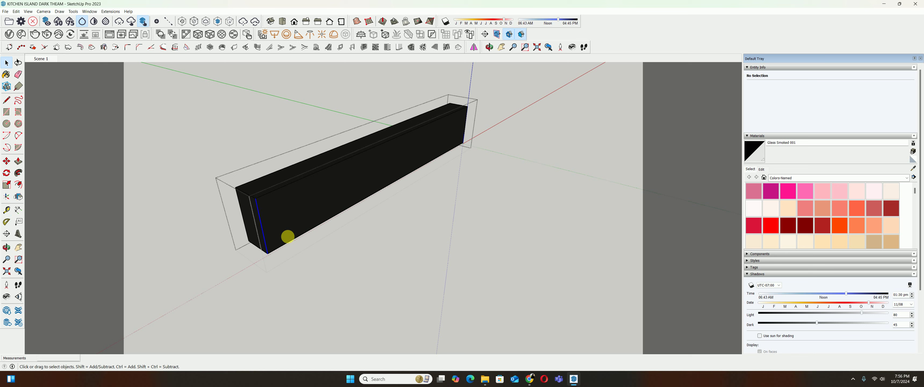
left_click(270, 251)
scroll(274, 254, "up", 2)
key("m")
scroll(274, 254, "up", 1)
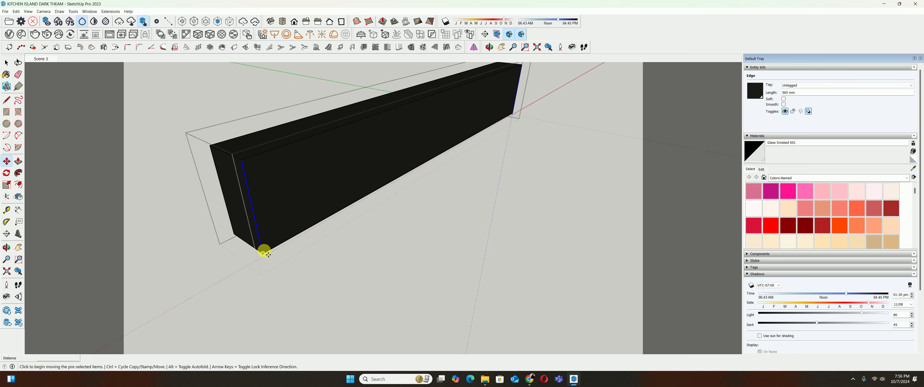
left_click(264, 252)
key("ctrl")
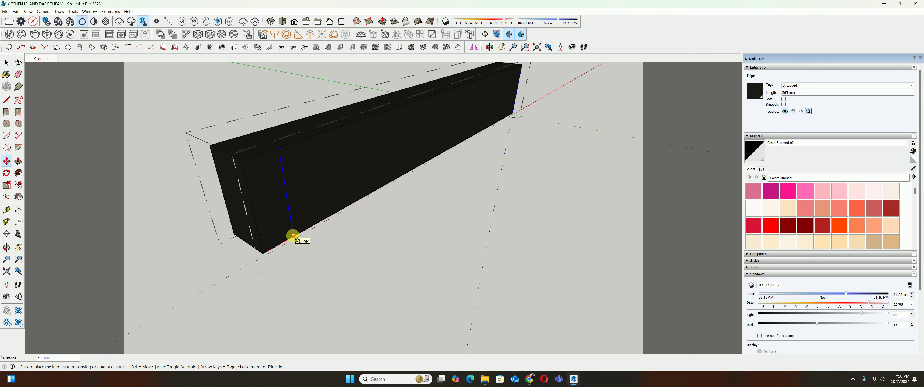
key("space")
Zoom in on the upper cabinet group, select it, and orbit around the box
mouse_move(340, 238)
middle_mouse_down()
mouse_move(310, 246)
mouse_move(465, 234)
middle_mouse_up()
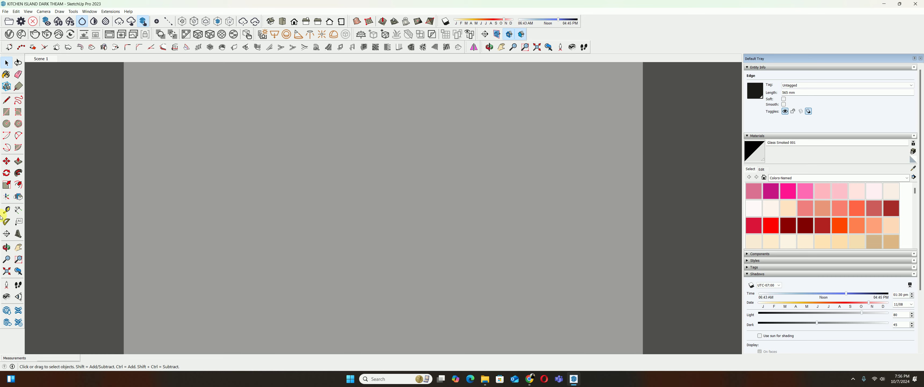
left_click(7, 271)
scroll(275, 175, "up", 3)
scroll(259, 130, "up", 3)
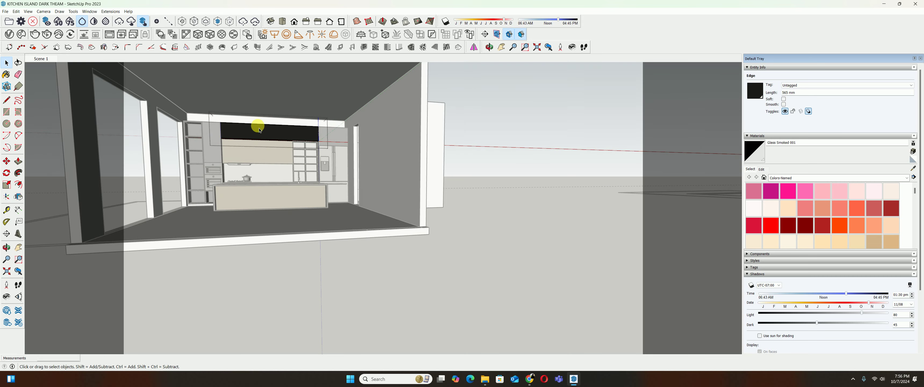
scroll(216, 130, "up", 3)
scroll(194, 122, "up", 2)
scroll(242, 137, "up", 2)
scroll(393, 206, "up", 2)
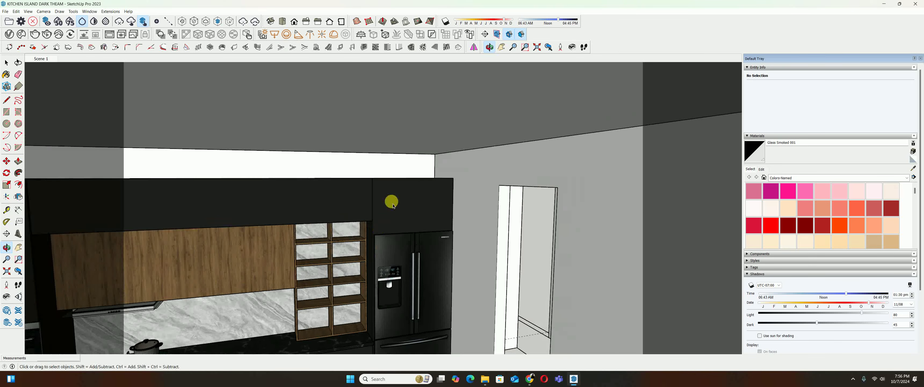
scroll(393, 205, "up", 2)
left_click(275, 246)
scroll(462, 266, "up", 3)
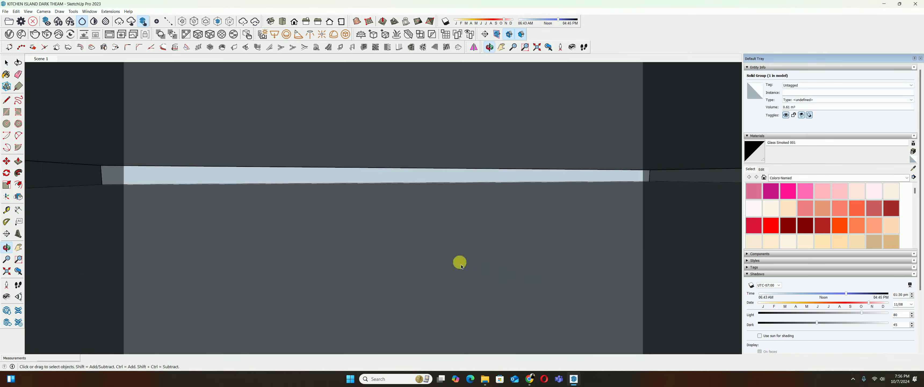
mouse_move(324, 135)
middle_mouse_down()
mouse_move(386, 253)
mouse_move(303, 256)
mouse_move(343, 288)
mouse_move(357, 241)
middle_mouse_up()
Offset the box's front face inward by 10 mm
scroll(271, 255, "down", 3)
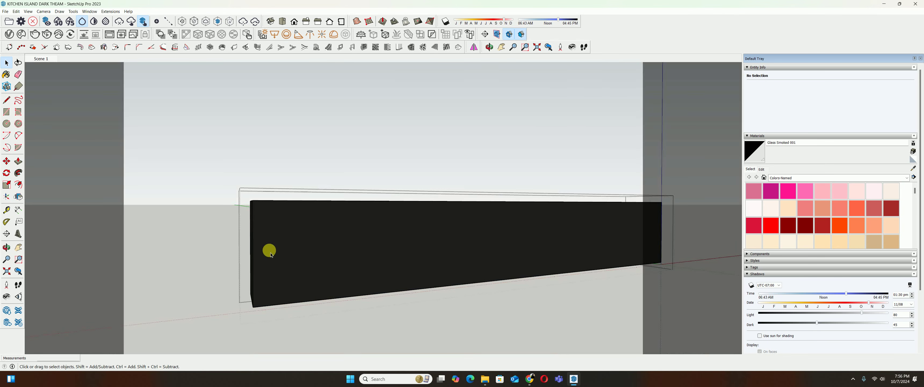
scroll(267, 258, "down", 3)
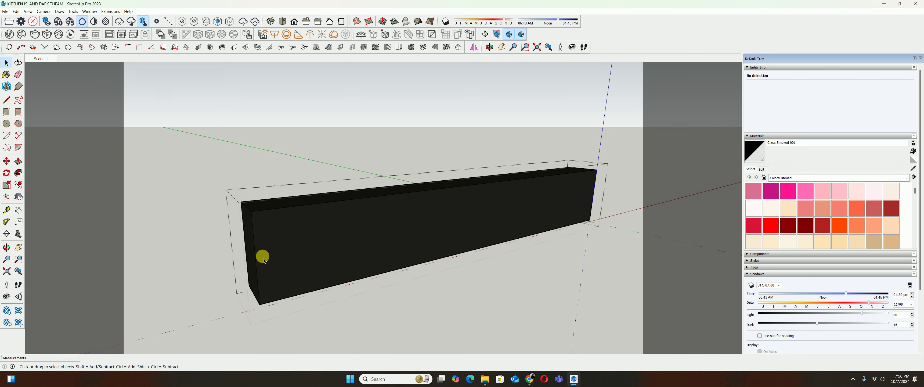
key("f")
left_click(279, 208)
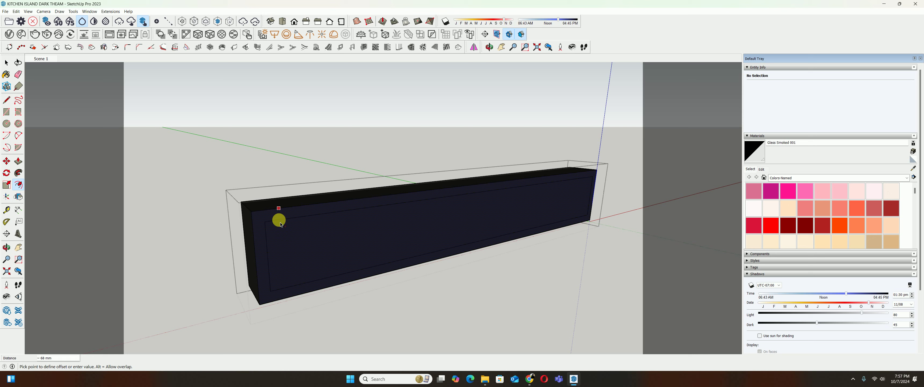
key("Return")
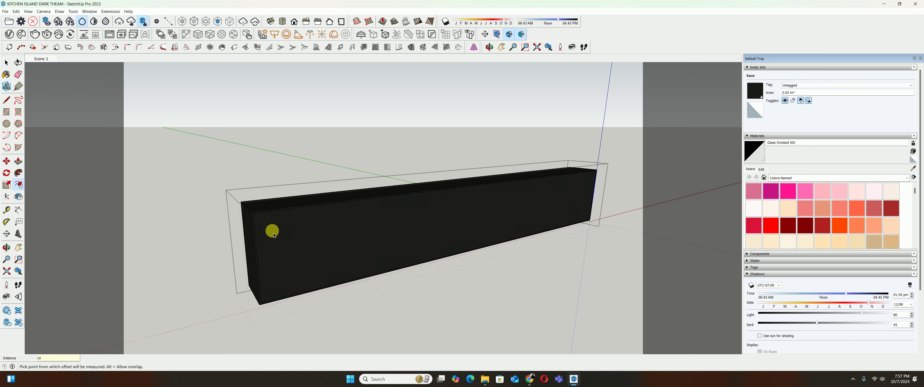
key("space")
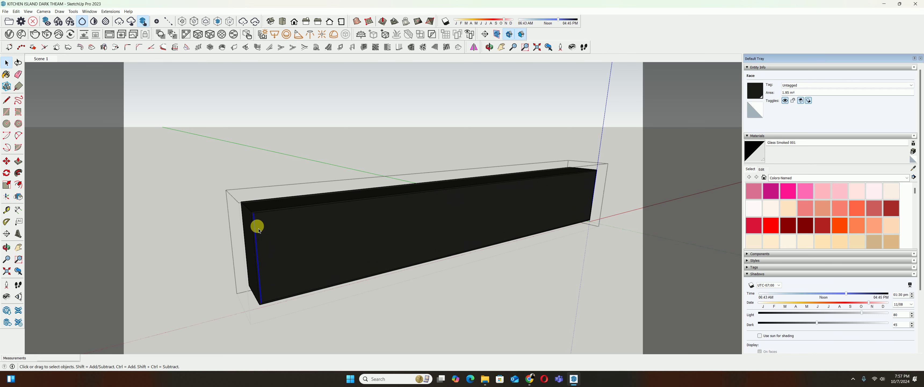
Start a copy of the box's left vertical edge, then cancel it
left_click(258, 229)
key("m")
scroll(253, 217, "up", 2)
left_click(250, 211)
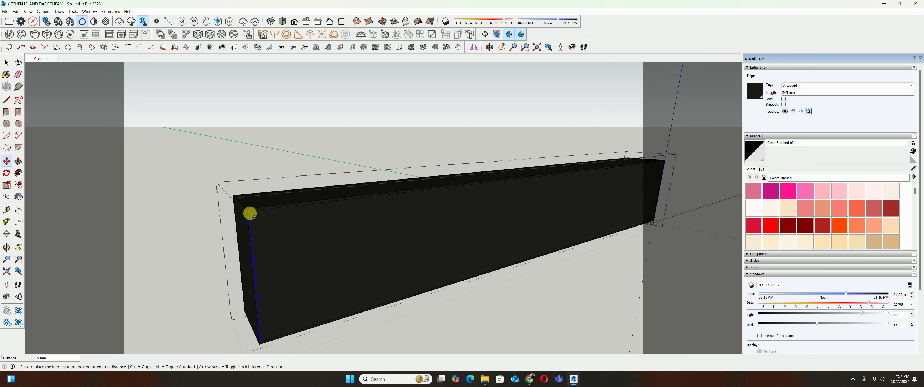
key("ctrl")
middle_click_drag(404, 213, 392, 268)
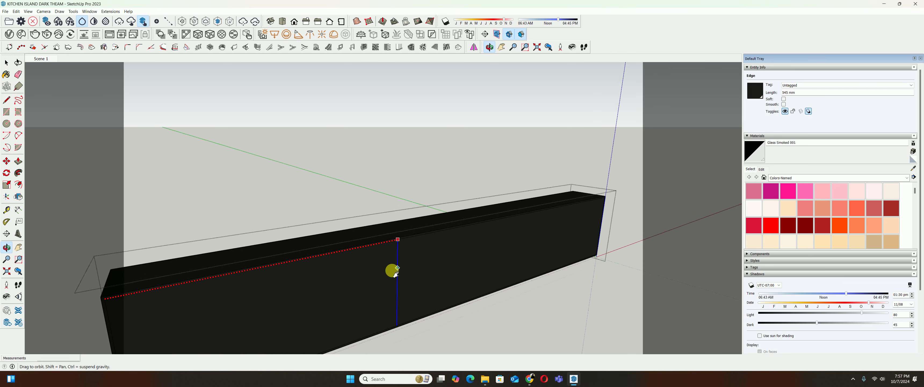
key("space")
Divide the front face's 3580 mm top edge into equal segments
scroll(183, 282, "up", 3)
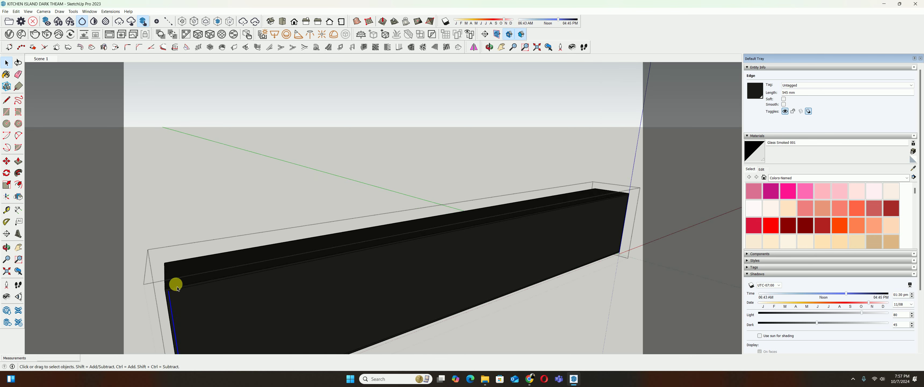
left_click(184, 294)
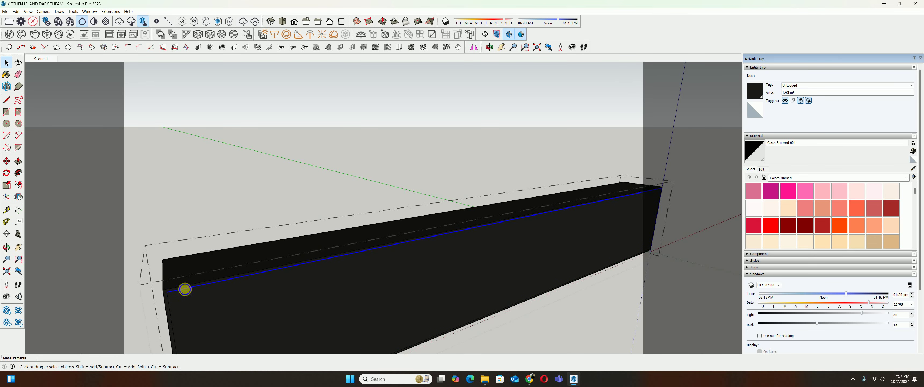
right_click(185, 288)
left_click(204, 327)
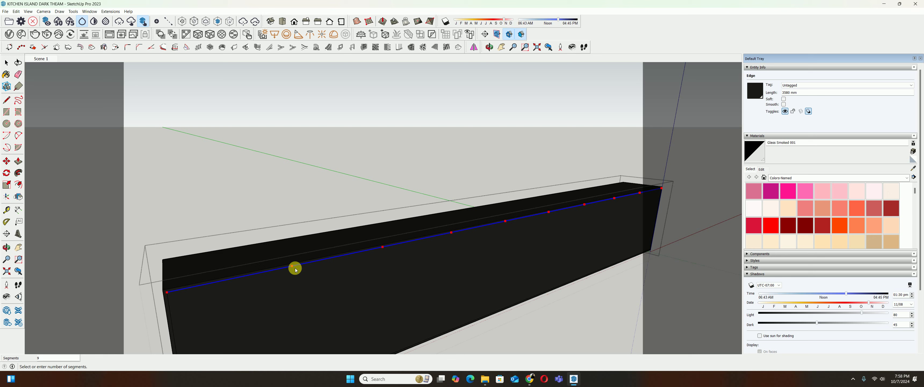
Copy the box's left vertical edge to its right end and array it /9 into nine equal panels
left_click(293, 268)
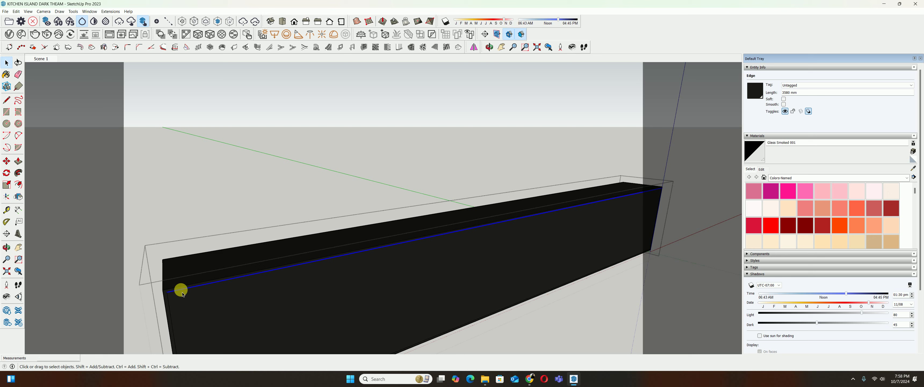
left_click(170, 306)
key("m")
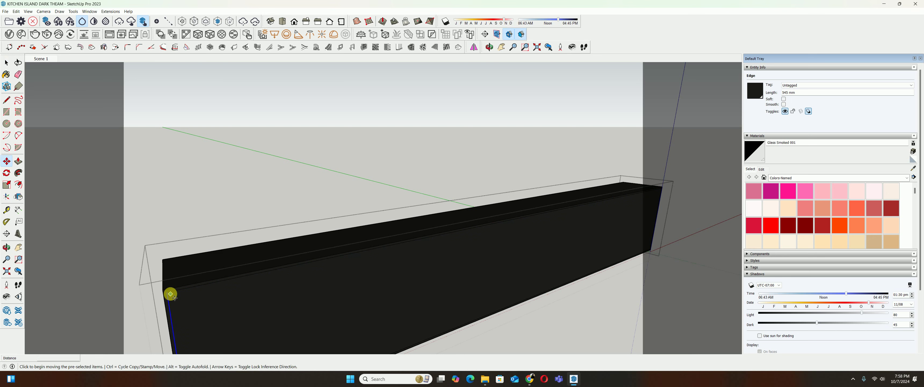
left_click(167, 292)
key("ctrl")
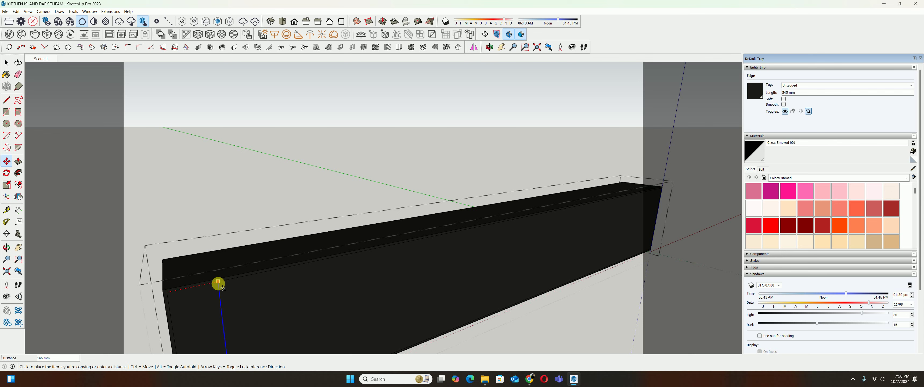
scroll(480, 256, "up", 3)
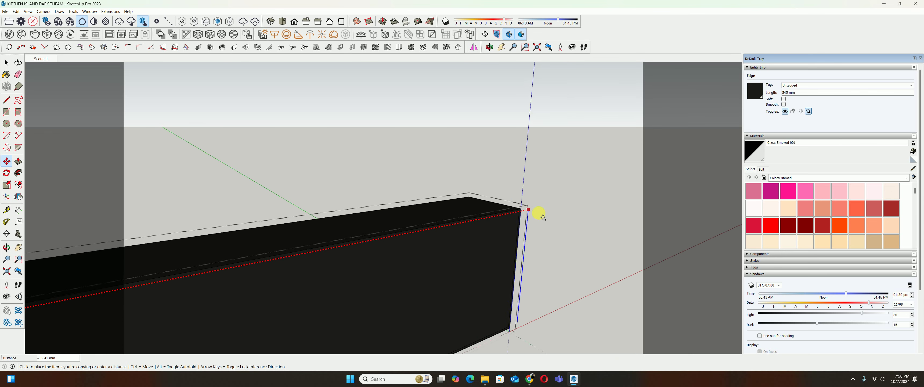
scroll(538, 213, "up", 2)
scroll(529, 206, "up", 2)
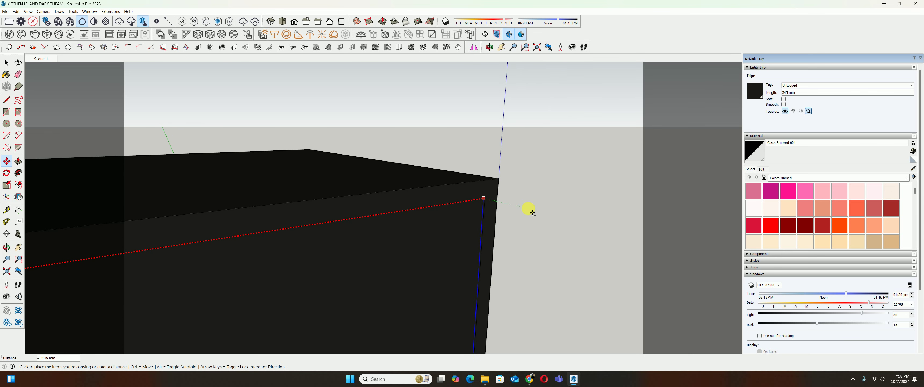
left_click(479, 196)
type("/9")
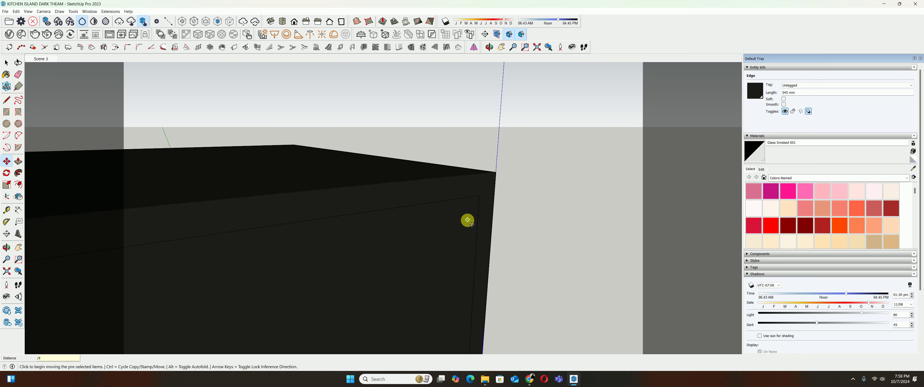
key("Escape")
scroll(398, 219, "down", 2)
scroll(359, 251, "down", 2)
scroll(342, 247, "down", 2)
Offset the first door panel's outline 10 mm inward to form an inset border
scroll(342, 247, "down", 3)
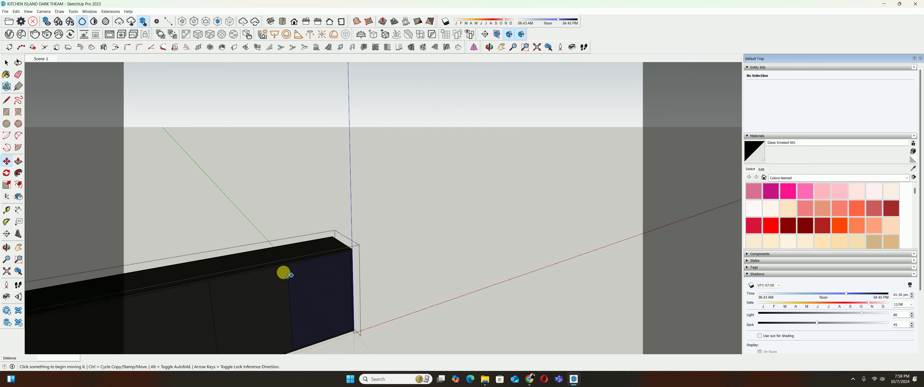
middle_click_drag(342, 269, 499, 167)
scroll(500, 168, "down", 3)
mouse_move(342, 201)
middle_mouse_down()
mouse_move(305, 210)
mouse_move(231, 201)
middle_mouse_up()
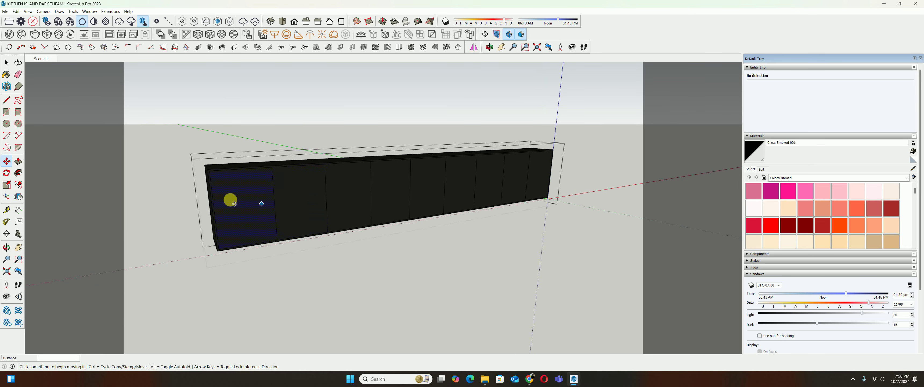
scroll(266, 206, "up", 2)
key("f")
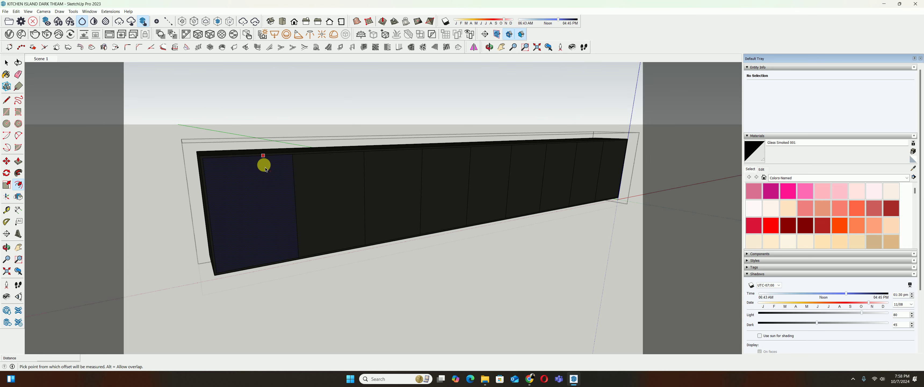
left_click(265, 167)
type("10")
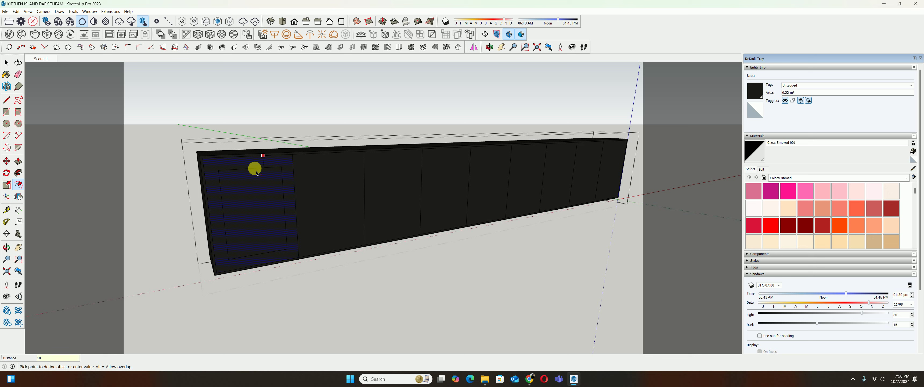
key("Return")
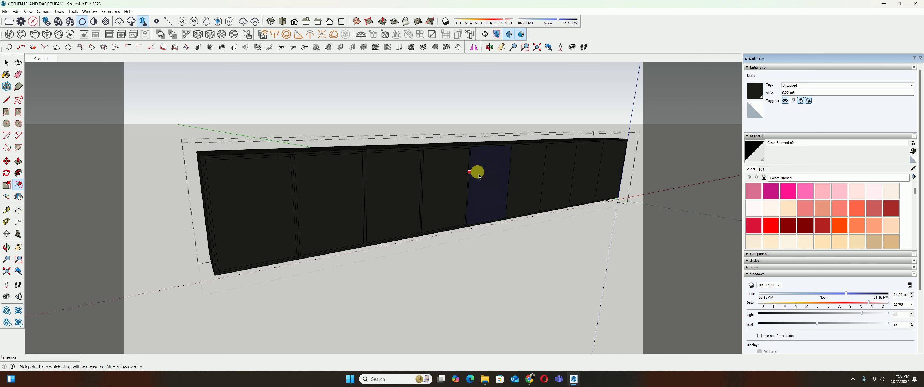
scroll(484, 174, "up", 1)
scroll(377, 193, "up", 2)
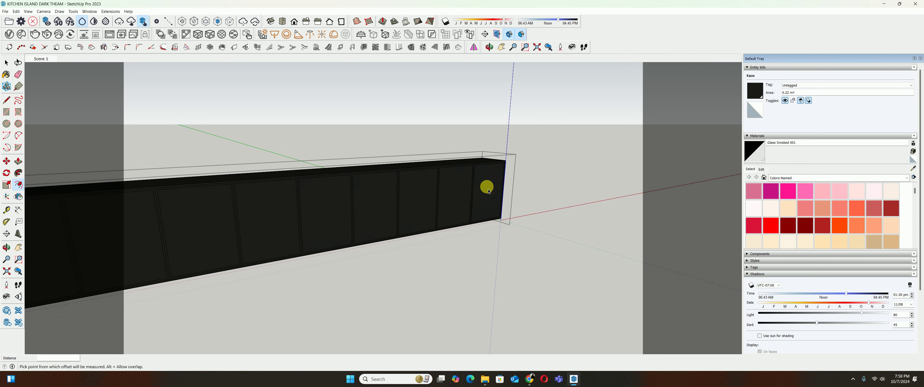
scroll(488, 190, "up", 2)
Erase the stray door-gap line and horizontal panel line along the cabinet's top edge
key("space")
scroll(450, 169, "up", 2)
scroll(466, 172, "up", 2)
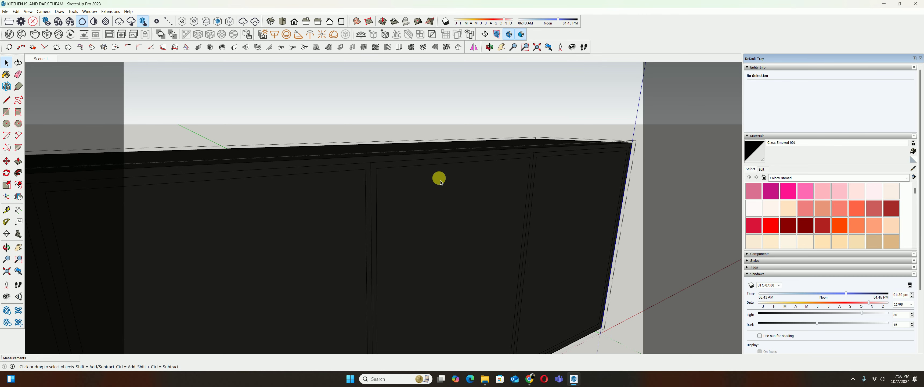
scroll(467, 173, "up", 2)
key("e")
scroll(573, 154, "up", 2)
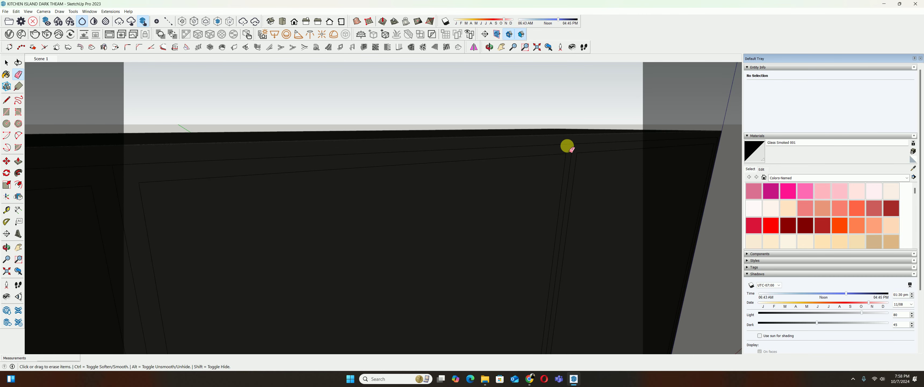
scroll(355, 190, "up", 2)
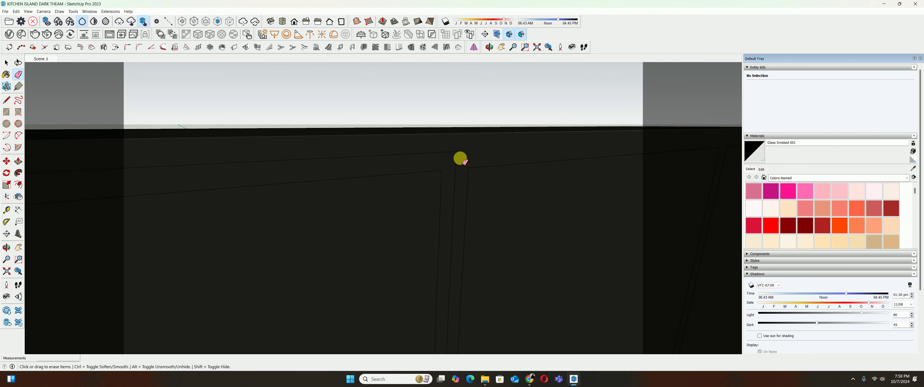
scroll(200, 200, "up", 2)
scroll(639, 171, "up", 2)
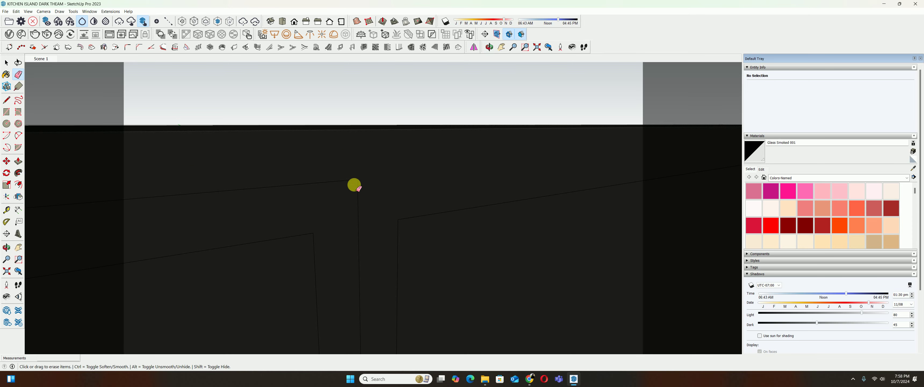
scroll(192, 208, "down", 2)
scroll(466, 200, "down", 2)
scroll(383, 221, "down", 2)
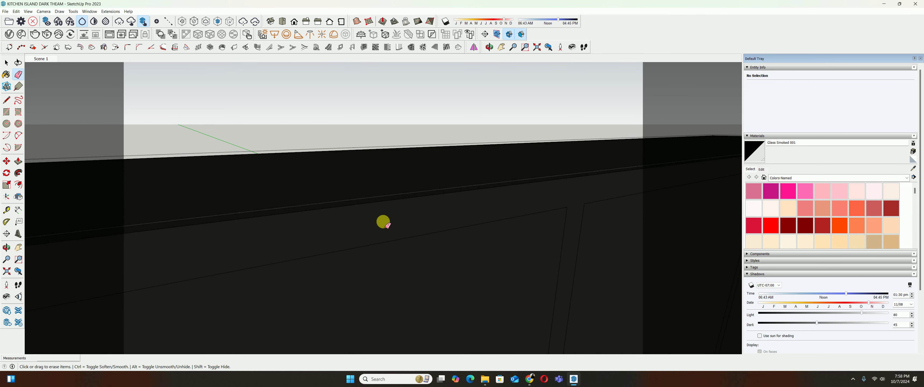
scroll(639, 161, "up", 2)
scroll(477, 182, "down", 1)
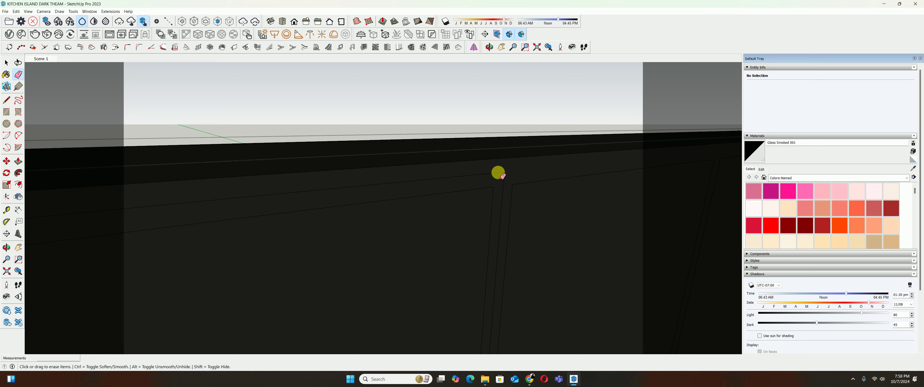
scroll(598, 161, "up", 1)
scroll(431, 192, "down", 1)
scroll(190, 227, "down", 2)
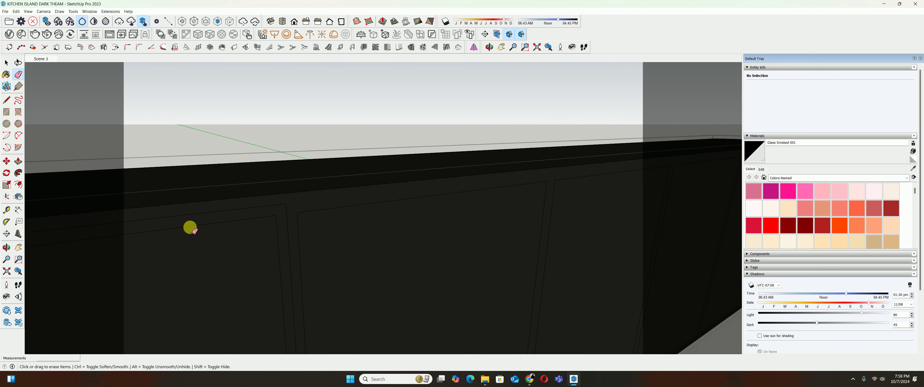
scroll(536, 190, "down", 1)
scroll(241, 206, "up", 1)
scroll(330, 211, "up", 1)
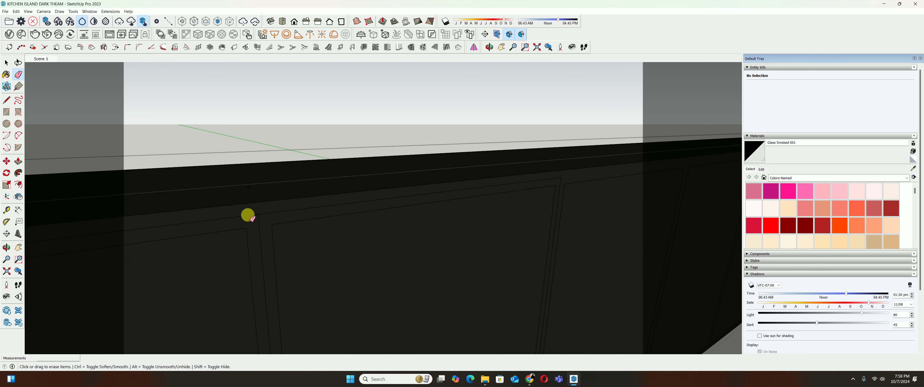
left_click_drag(247, 214, 619, 169)
scroll(538, 194, "down", 2, "shift")
scroll(430, 223, "down", 3, "shift")
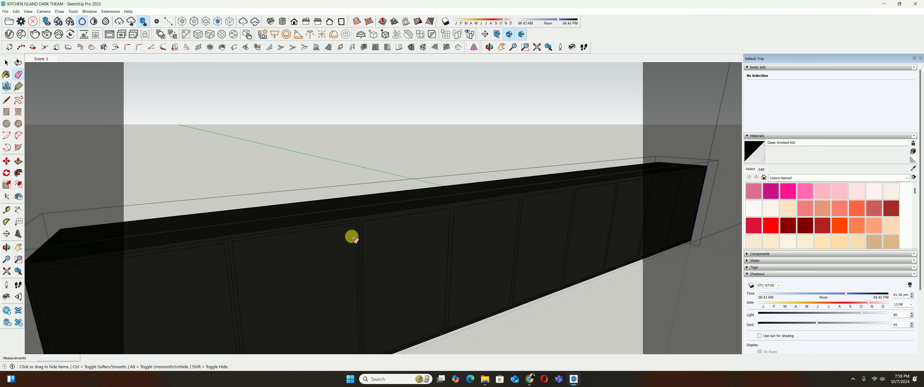
scroll(344, 230, "up", 2)
scroll(430, 214, "up", 2)
scroll(358, 209, "up", 1)
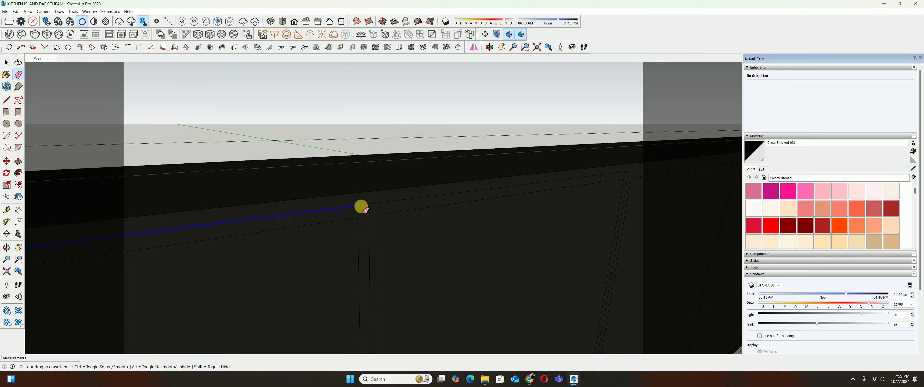
scroll(481, 202, "down", 1)
scroll(569, 184, "down", 1)
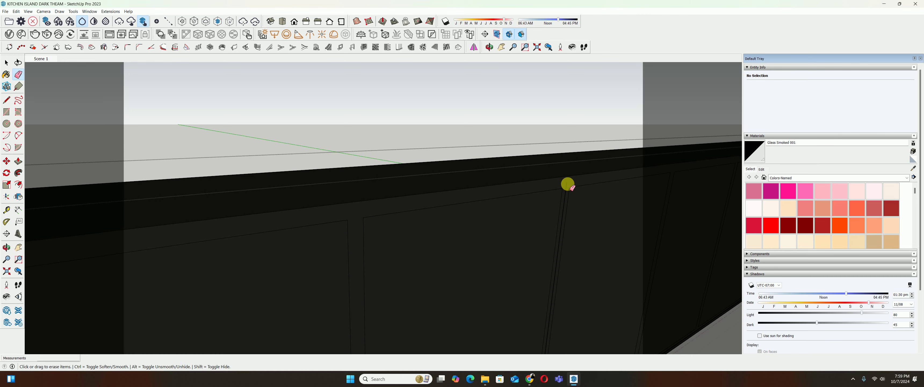
scroll(466, 219, "down", 3)
scroll(342, 232, "down", 1)
scroll(334, 273, "down", 1)
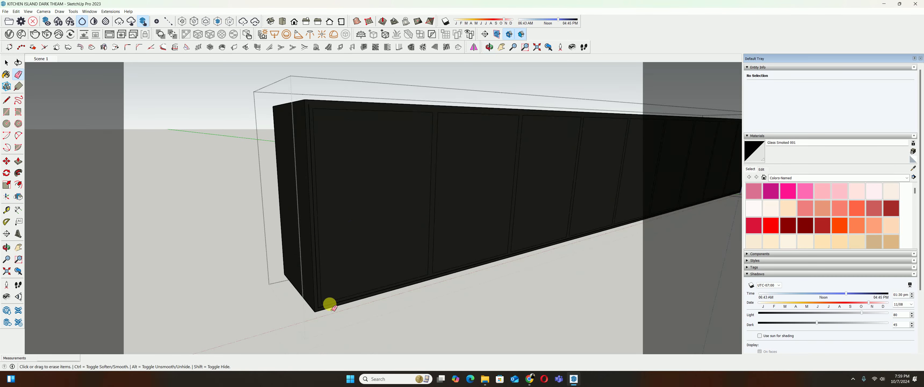
scroll(329, 304, "up", 2)
scroll(485, 238, "up", 2)
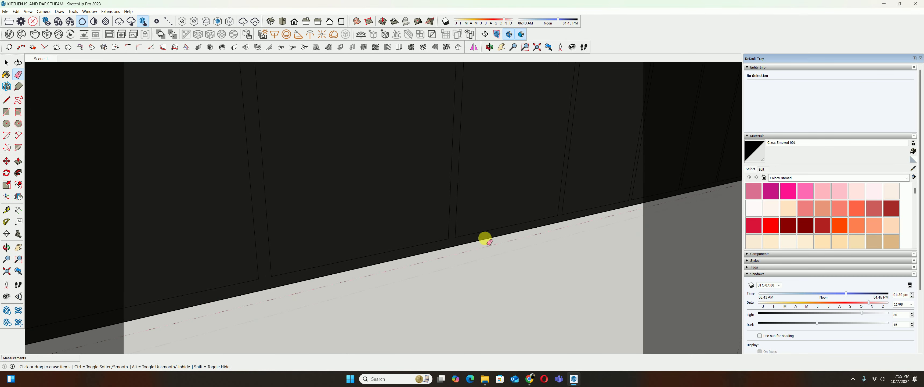
scroll(124, 270, "down", 2)
scroll(351, 230, "down", 1)
scroll(418, 237, "down", 1)
scroll(390, 250, "down", 2)
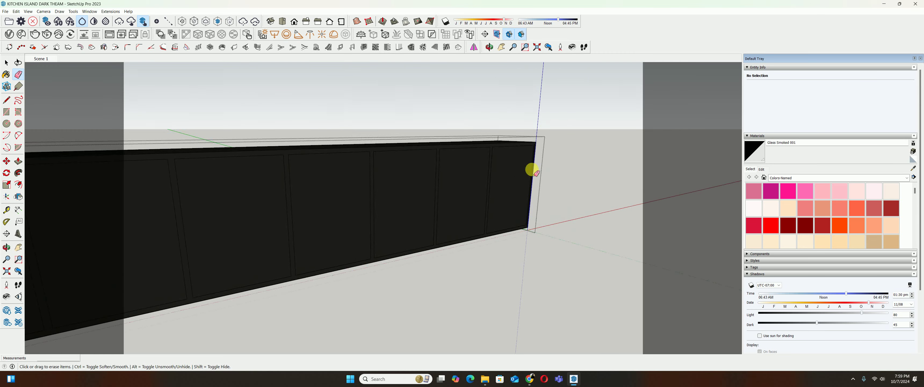
scroll(533, 170, "up", 1)
scroll(516, 215, "up", 1)
scroll(545, 201, "up", 1)
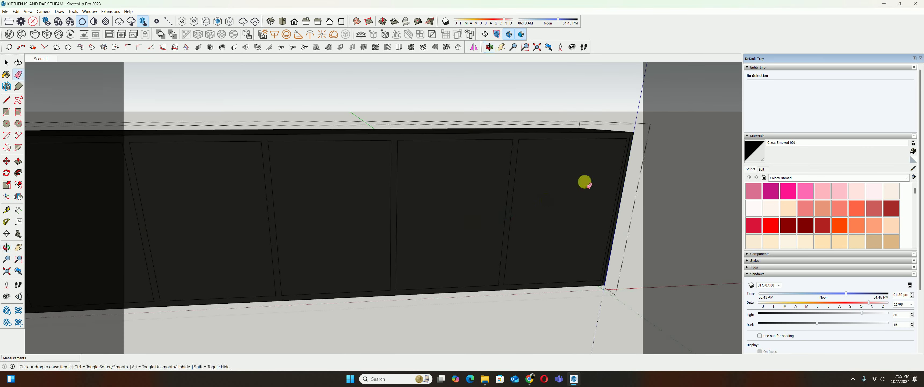
scroll(502, 176, "down", 2)
scroll(501, 167, "up", 3)
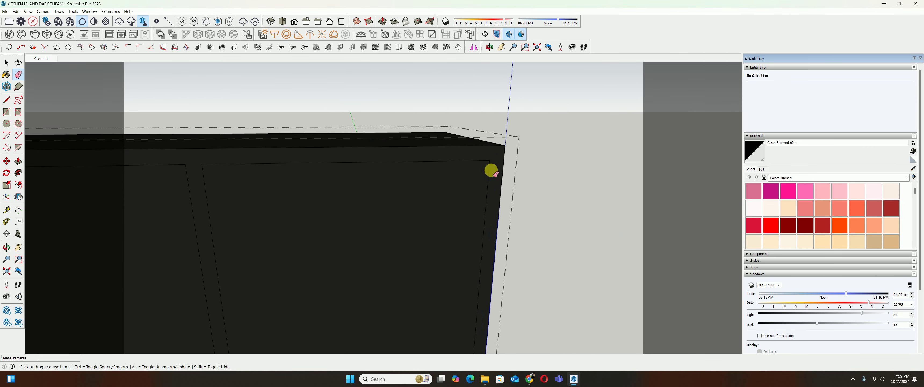
scroll(491, 169, "down", 2)
scroll(418, 210, "down", 1)
scroll(460, 232, "up", 1)
key("space")
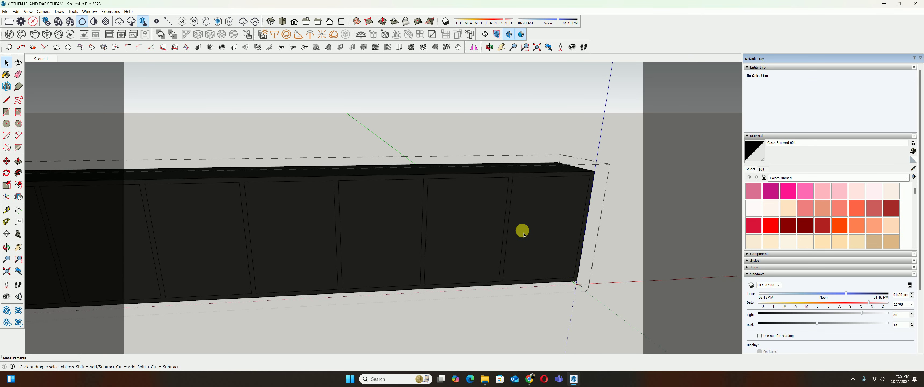
Select the door faces along the cabinet run, finishing with only the leftmost face selected
left_click(522, 228)
scroll(502, 233, "down", 1)
left_click(409, 234, "ctrl")
left_click(387, 234, "ctrl")
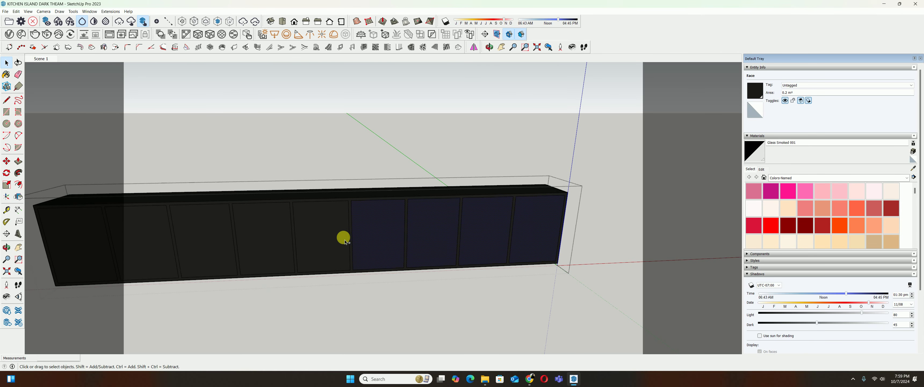
left_click(333, 237, "ctrl")
left_click(278, 243, "ctrl")
left_click(220, 242, "ctrl")
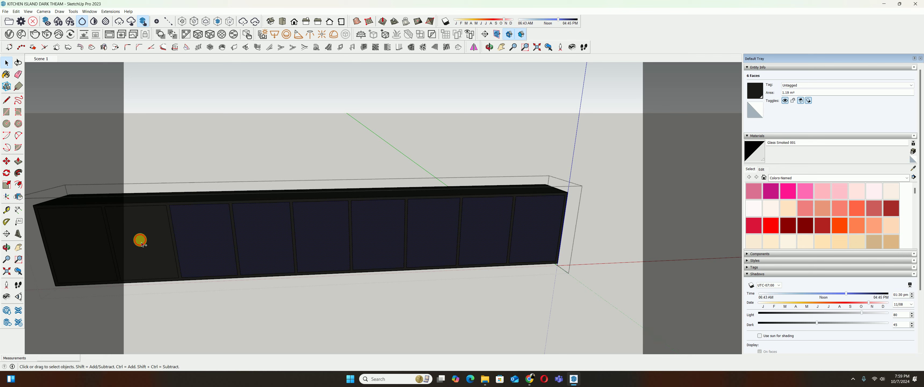
left_click(182, 250, "ctrl")
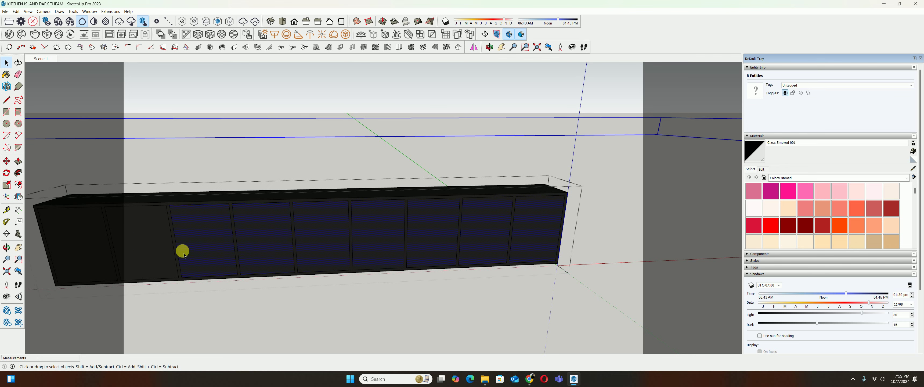
middle_click_drag(182, 250, 412, 251, "shift")
scroll(319, 251, "down", 3)
left_click(324, 263, "ctrl")
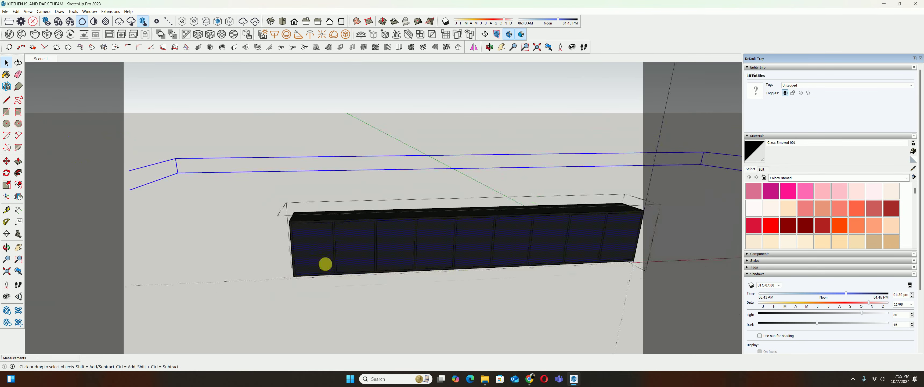
mouse_move(324, 262)
middle_mouse_down()
mouse_move(523, 294)
mouse_move(313, 253)
mouse_move(334, 268)
mouse_move(365, 269)
middle_mouse_up()
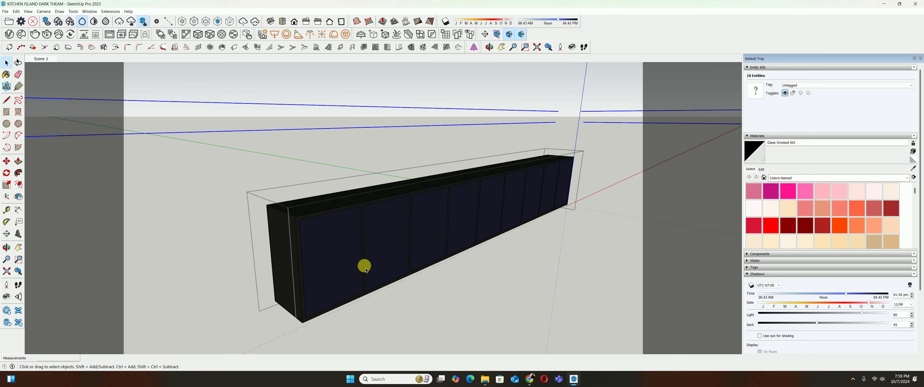
left_click(336, 252)
Push the leftmost door face in 300 mm, then repeat the push on the remaining doors
key("p")
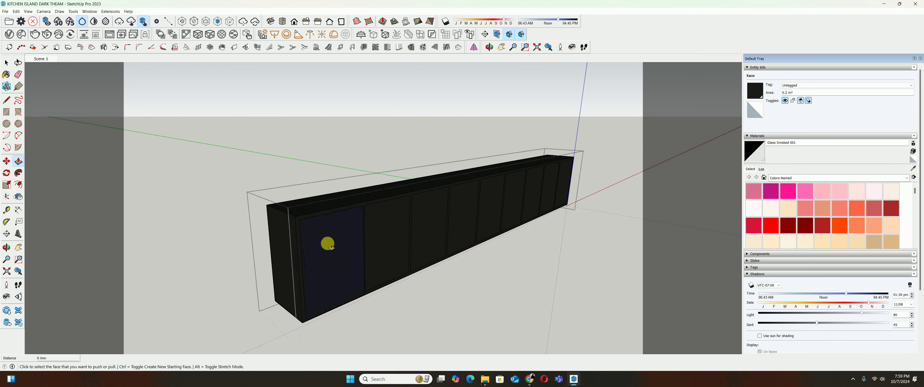
left_click(331, 247)
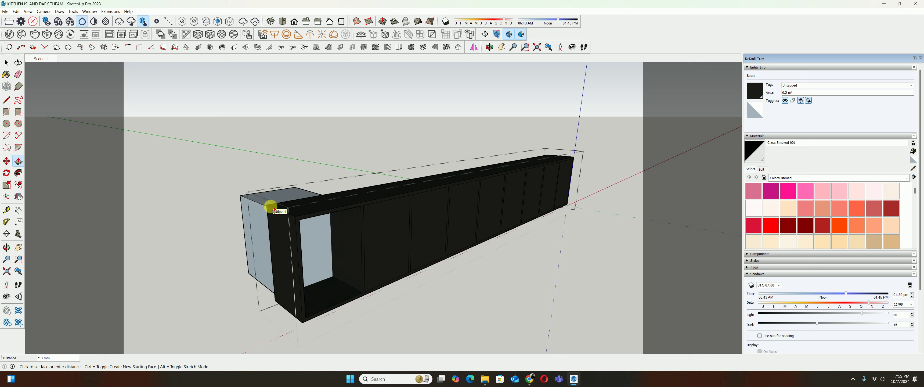
type("300")
key("Return")
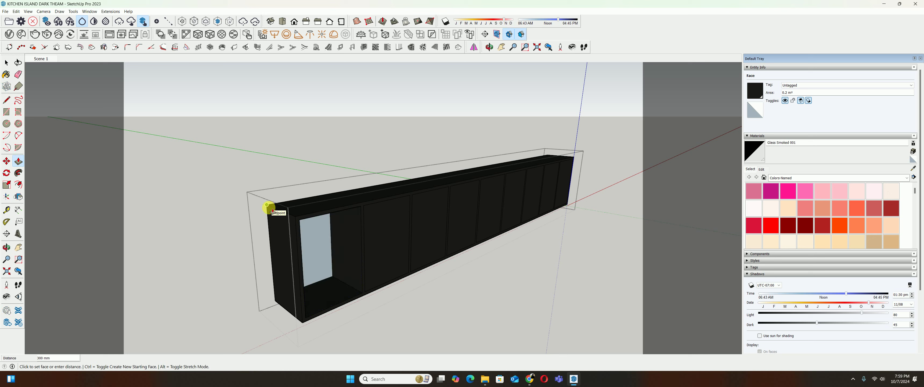
left_click(269, 210)
double_click(389, 227)
double_click(428, 223)
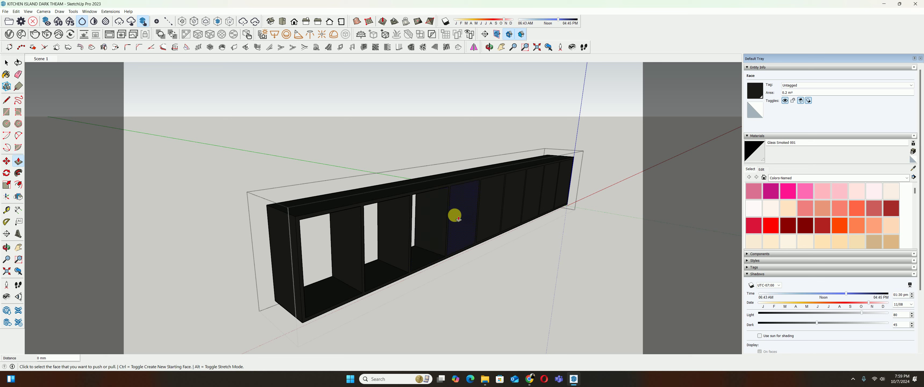
double_click(459, 218)
double_click(488, 198)
double_click(513, 192)
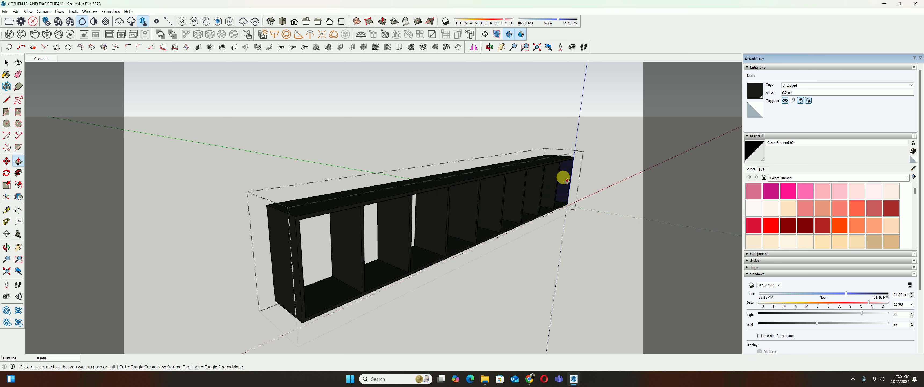
key("space")
scroll(505, 202, "up", 5)
Paste the copied door panels in place over the open compartments
scroll(495, 222, "down", 2)
scroll(478, 250, "down", 5)
scroll(439, 223, "down", 3)
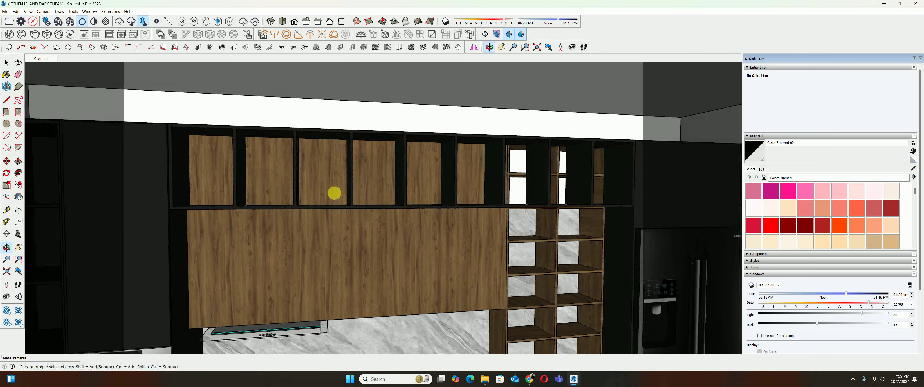
scroll(334, 192, "down", 3)
middle_click_drag(392, 212, 372, 221)
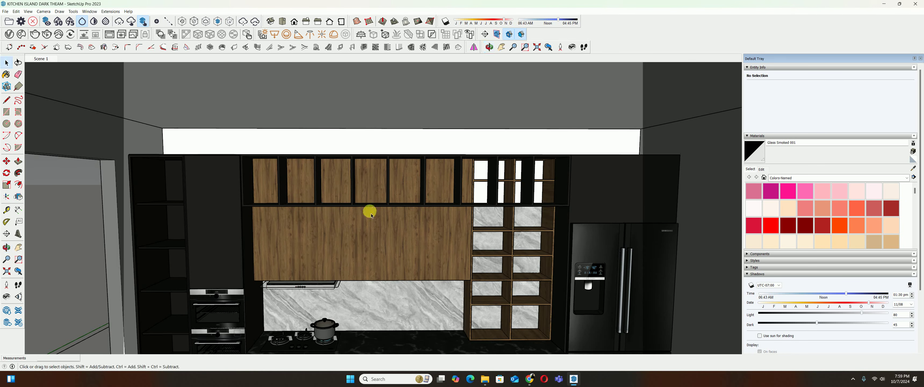
left_click(16, 11)
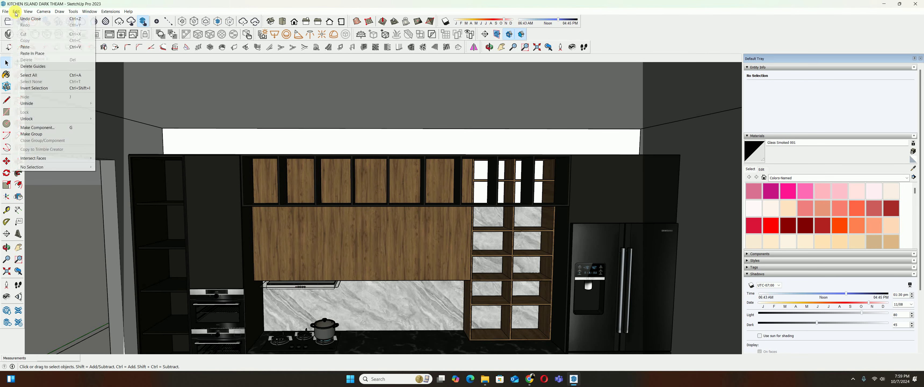
left_click(26, 54)
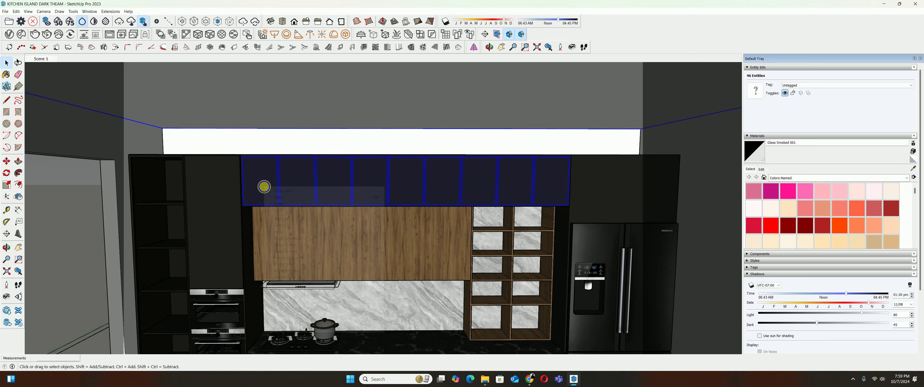
Make the pasted door panels a group and open it for editing
right_click(265, 186)
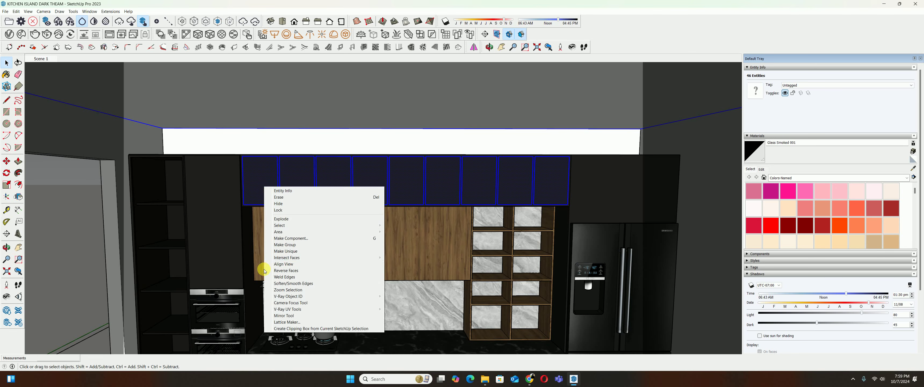
left_click(284, 245)
double_click(269, 189)
mouse_move(270, 193)
middle_mouse_down()
mouse_move(179, 246)
mouse_move(204, 215)
mouse_move(311, 219)
mouse_move(271, 204)
mouse_move(326, 215)
mouse_move(320, 202)
middle_mouse_up()
Offset an inset outline on the faces of the first three door panels
key("f")
scroll(283, 177, "up", 2)
left_click(278, 170)
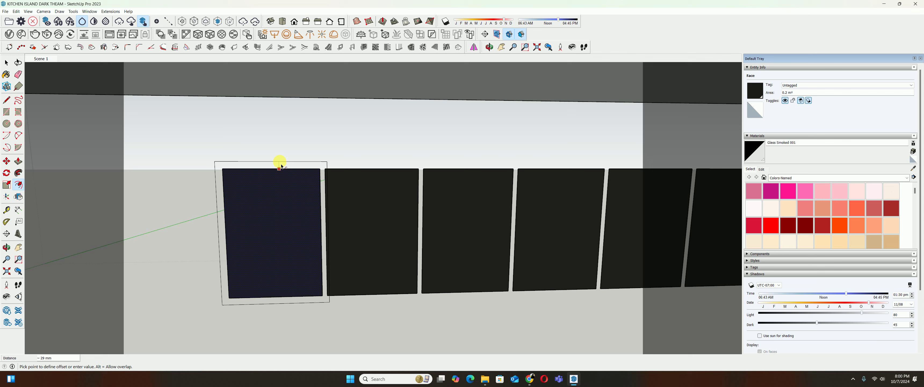
left_click(281, 166)
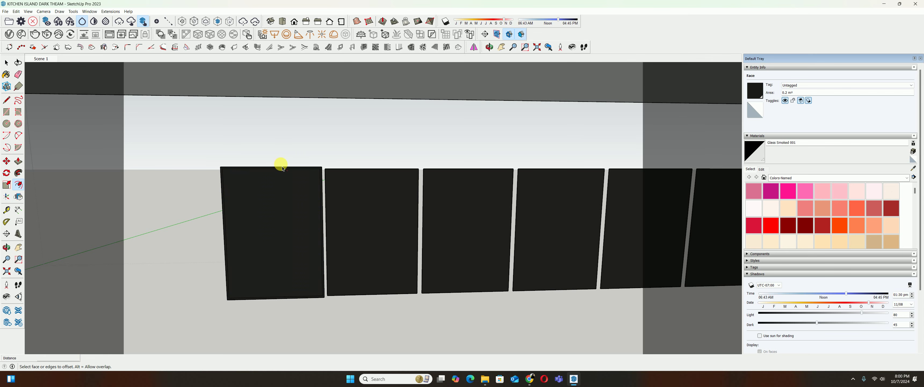
scroll(358, 179, "up", 2)
left_click(363, 182)
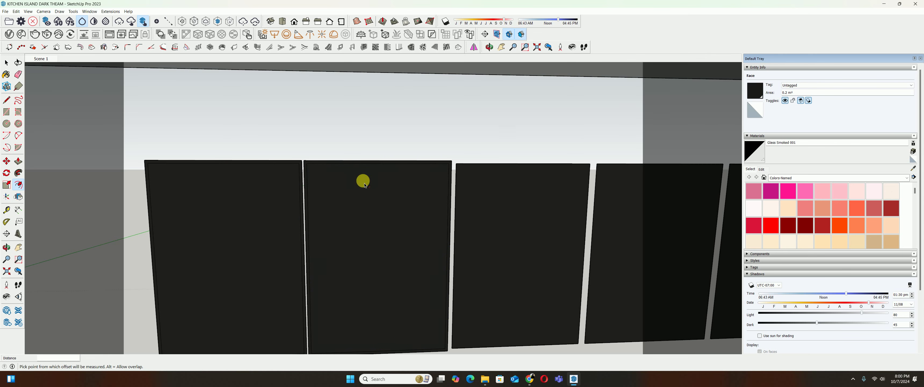
middle_click_drag(363, 182, 258, 157, "shift")
left_click(315, 164)
left_click(394, 178)
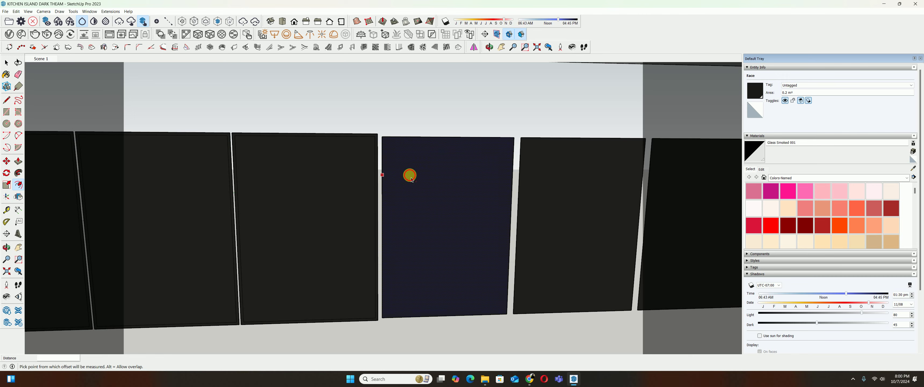
middle_click_drag(410, 175, 373, 181, "shift")
left_click(379, 188)
Offset inset outlines on the faces of the remaining door panels along the row
left_click(478, 197)
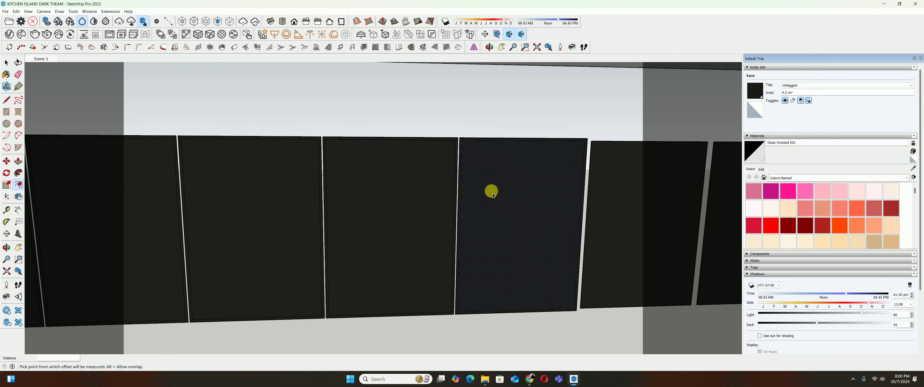
middle_click_drag(491, 190, 284, 192, "shift")
left_click(285, 192)
left_click(423, 190)
middle_click_drag(423, 190, 332, 215, "shift")
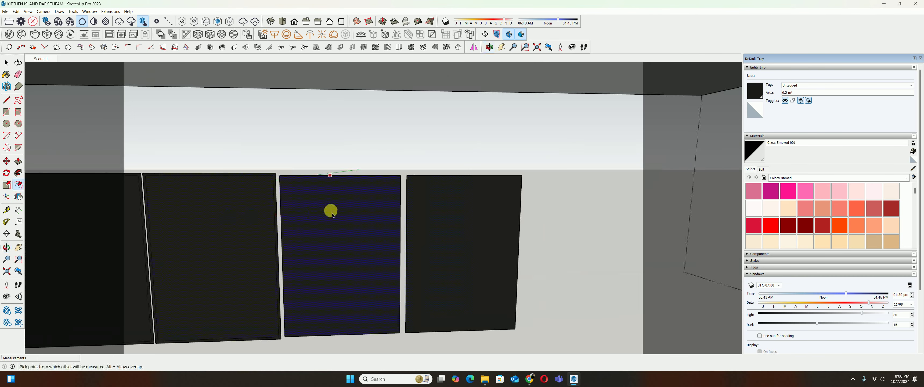
left_click(332, 214)
left_click(409, 212)
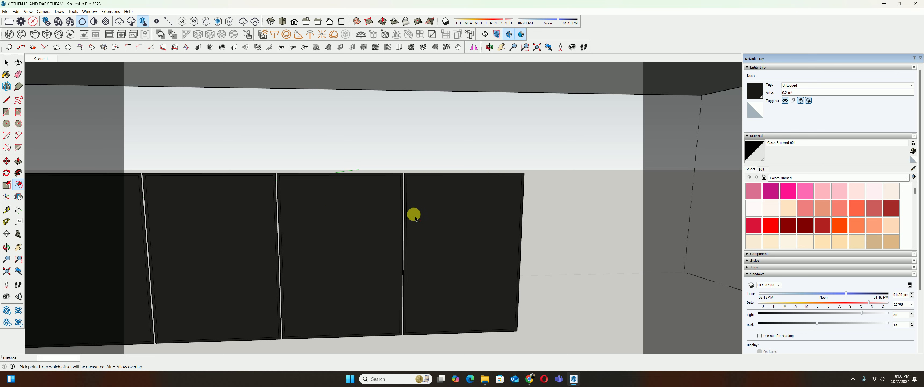
scroll(411, 212, "up", 1)
Select all nine door panels across the cabinet row
key("space")
left_click(442, 216)
left_click(324, 227, "shift")
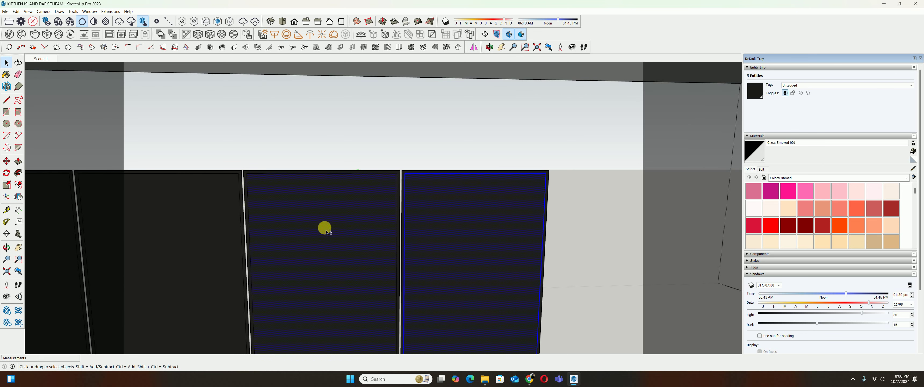
middle_click_drag(185, 229, 498, 205, "shift")
left_click(399, 205, "shift")
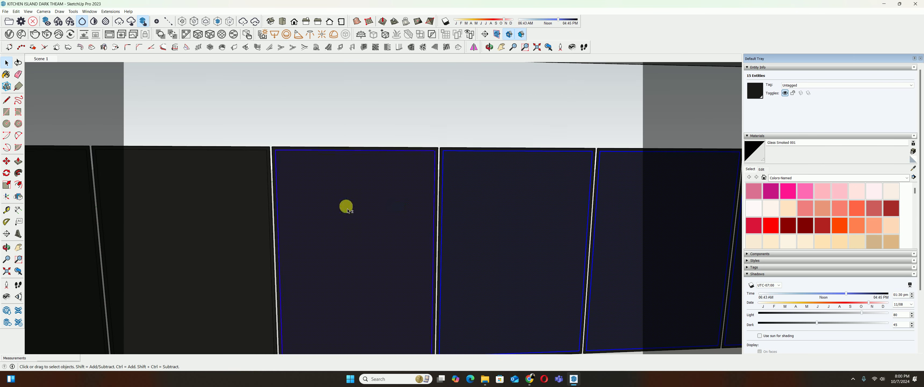
left_click(213, 207, "shift")
middle_click_drag(134, 220, 502, 202, "shift")
scroll(382, 208, "down", 2)
left_click(381, 211, "shift")
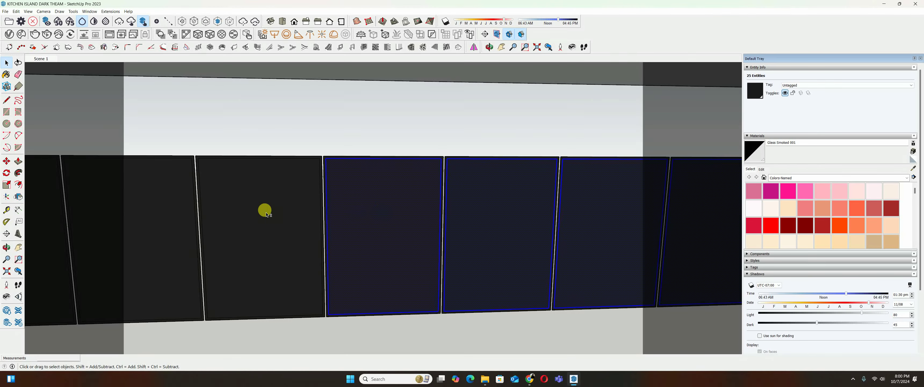
left_click(265, 211, "shift")
left_click(187, 203, "shift")
mouse_move(185, 205)
middle_mouse_down("shift")
mouse_move(394, 225)
mouse_move(205, 225)
middle_mouse_up("shift")
scroll(204, 225, "down", 2)
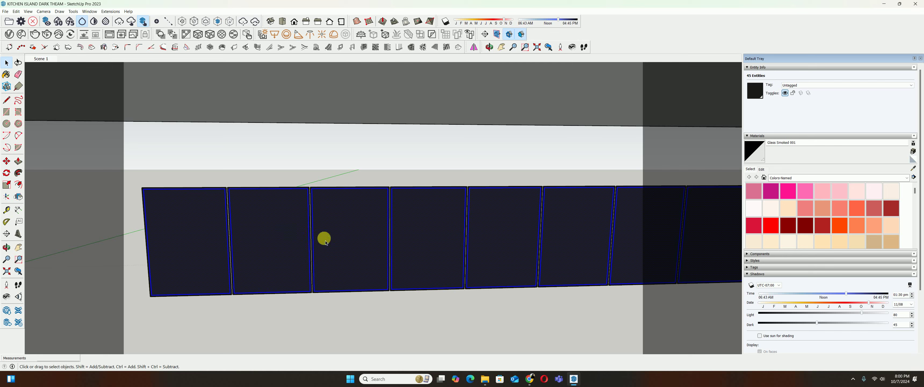
left_click(225, 246, "shift")
scroll(198, 225, "up", 2)
scroll(227, 215, "down", 2)
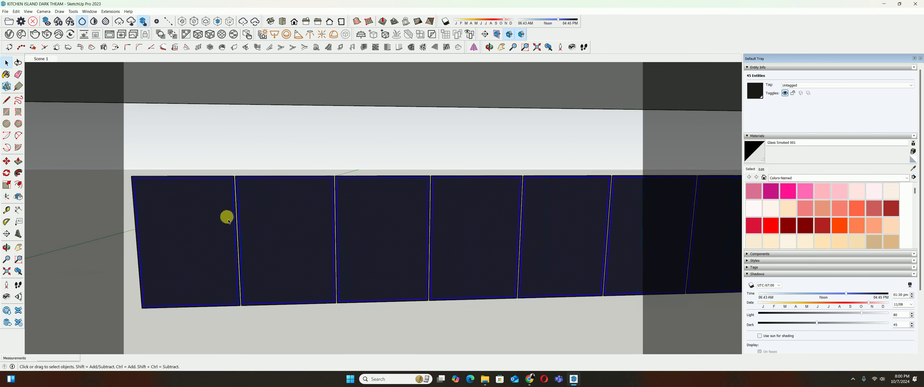
scroll(251, 226, "down", 2)
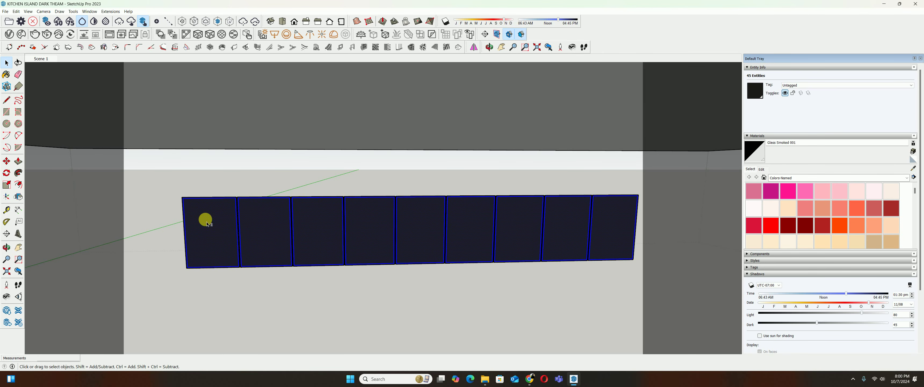
Remove each door panel from the selection and clear it
left_click(207, 224, "shift")
left_click(265, 228, "shift")
left_click(325, 229, "shift")
left_click(368, 233, "shift")
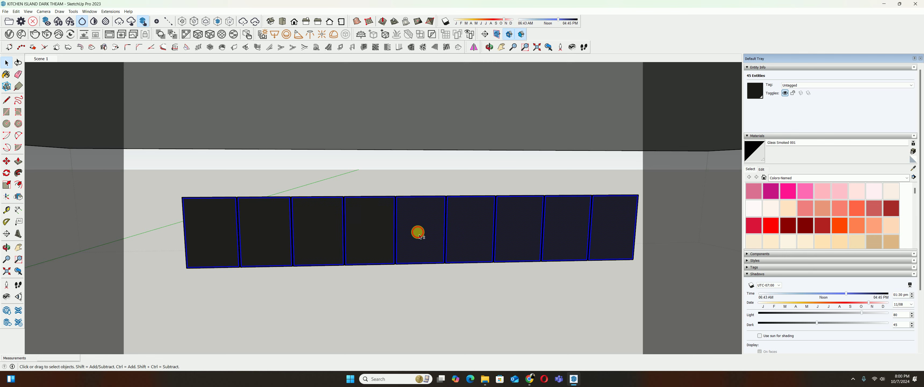
left_click(418, 233, "shift")
left_click(462, 229, "shift")
left_click(509, 235, "shift")
left_click(561, 236, "shift")
left_click(610, 236, "shift")
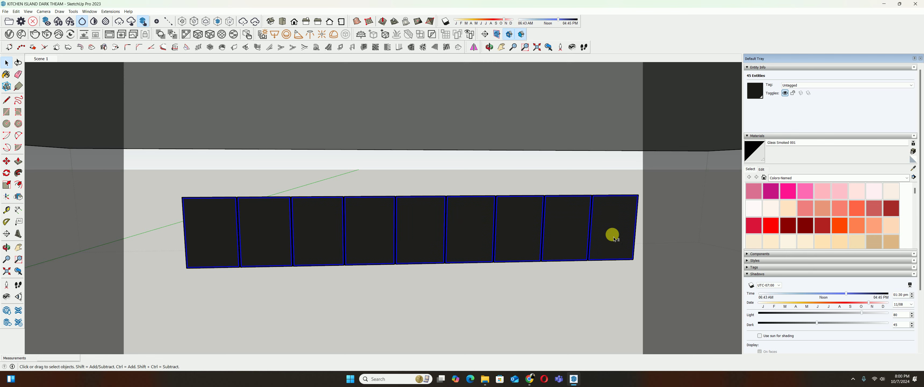
left_click(591, 268)
mouse_move(285, 209)
middle_mouse_down()
mouse_move(442, 217)
mouse_move(313, 230)
middle_mouse_up()
Push/pull the first door panel 20 mm thick and repeat it on the others
key("p")
left_click(291, 237)
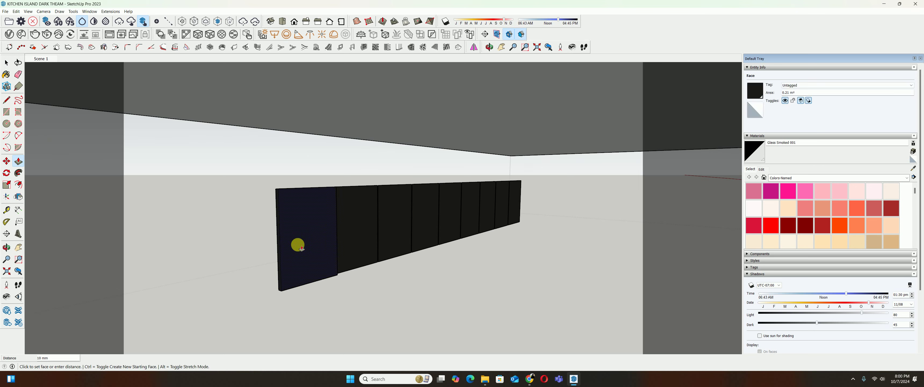
key("Return")
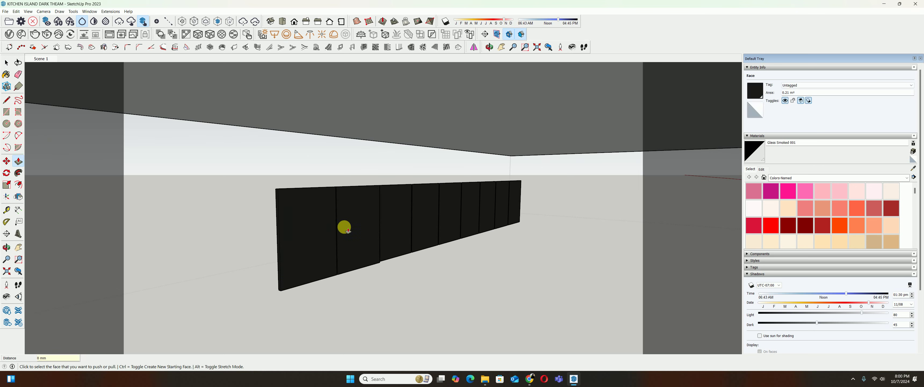
double_click(428, 222)
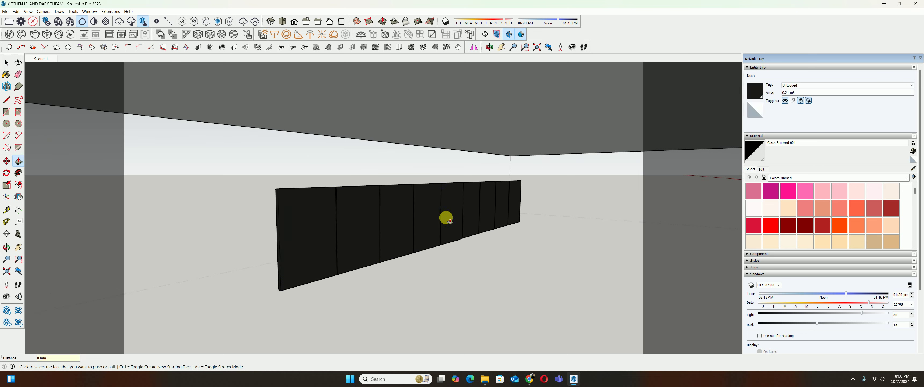
double_click(472, 212)
double_click(489, 220)
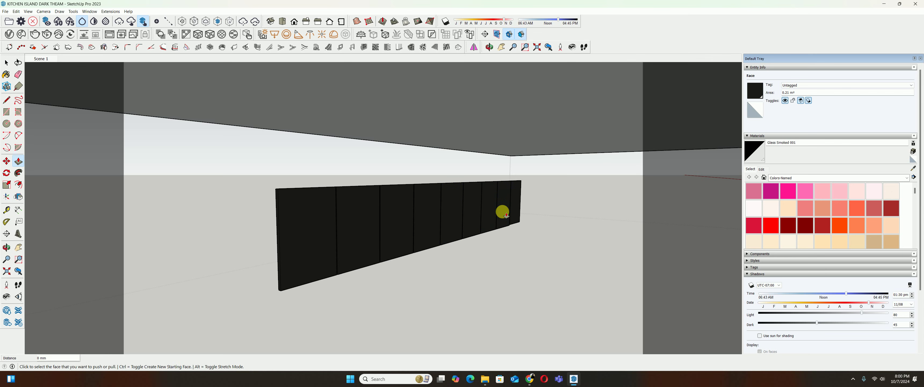
double_click(514, 208)
scroll(497, 223, "down", 2)
scroll(419, 259, "down", 3)
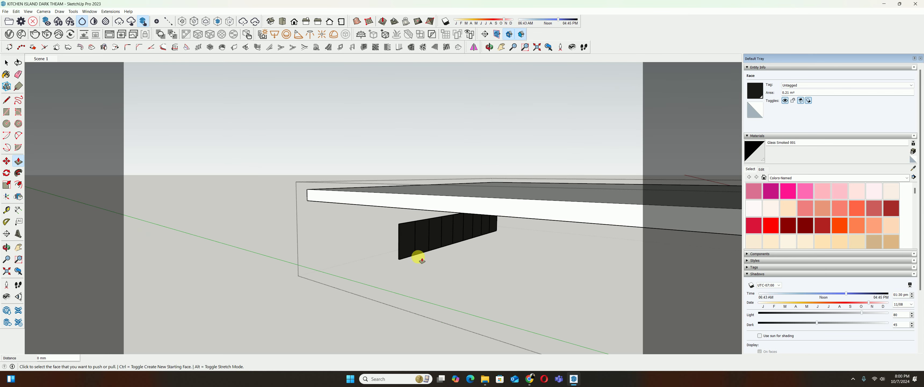
mouse_move(422, 259)
middle_mouse_down()
mouse_move(413, 212)
mouse_move(406, 219)
middle_mouse_up()
Box-select all the thickened door panels and move them 20 mm
key("space")
left_click_drag(332, 241, 619, 315)
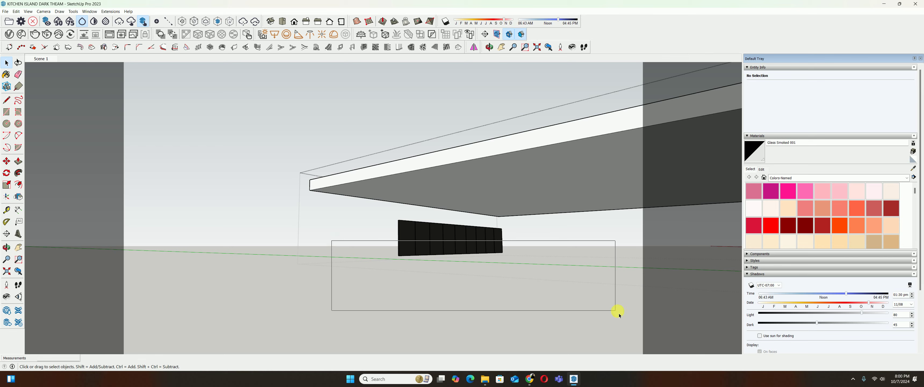
scroll(400, 251, "up", 2)
scroll(400, 258, "up", 3)
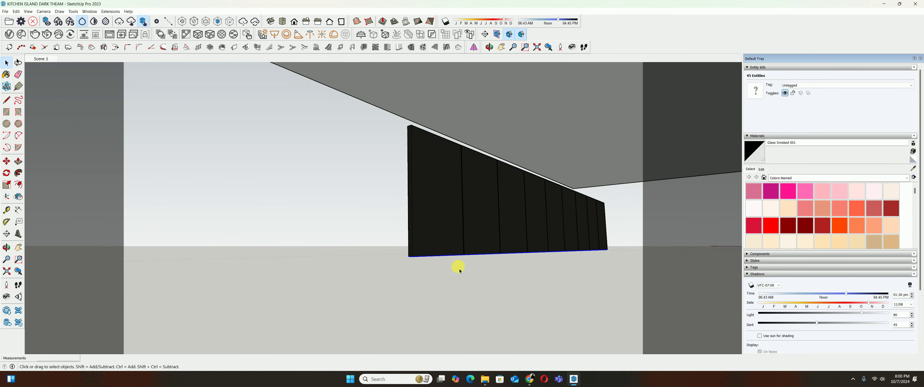
key("m")
left_click(409, 255)
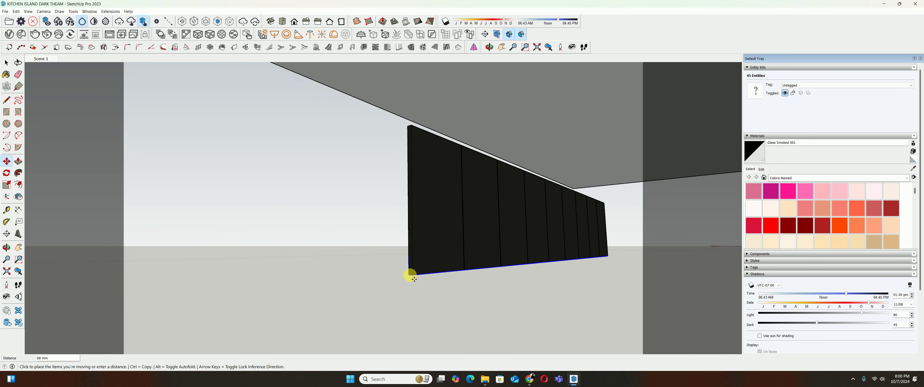
type("20")
key("Return")
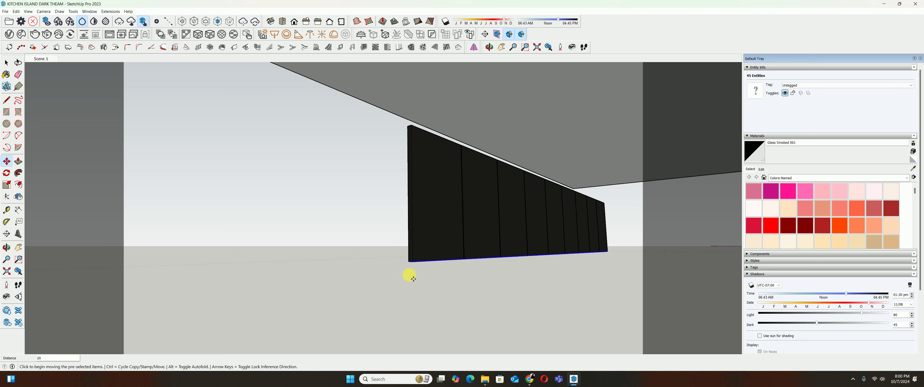
Select one black door panel, begin moving it, then cancel the move
mouse_move(449, 231)
middle_mouse_down()
mouse_move(495, 219)
mouse_move(373, 230)
mouse_move(446, 214)
mouse_move(458, 223)
mouse_move(355, 186)
mouse_move(468, 207)
mouse_move(512, 198)
mouse_move(446, 196)
mouse_move(474, 219)
middle_mouse_up()
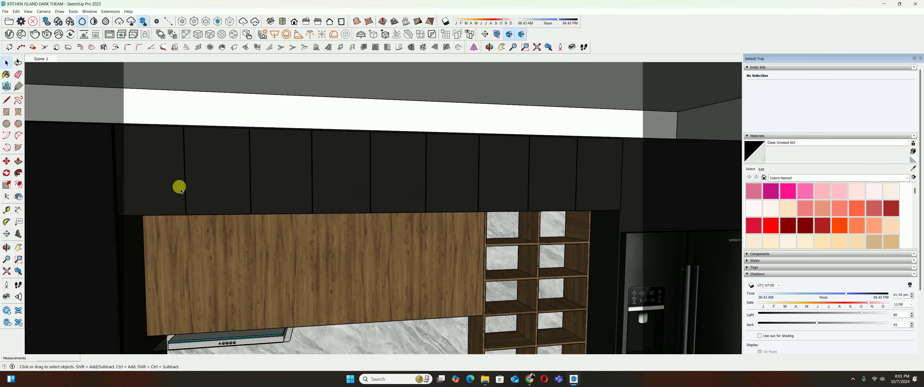
scroll(316, 182, "up", 2)
scroll(306, 158, "up", 2)
scroll(305, 158, "up", 1)
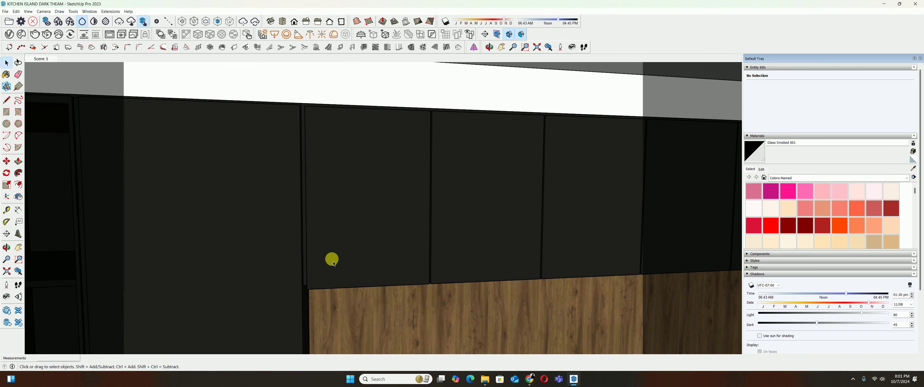
scroll(331, 258, "up", 2)
double_click(311, 212)
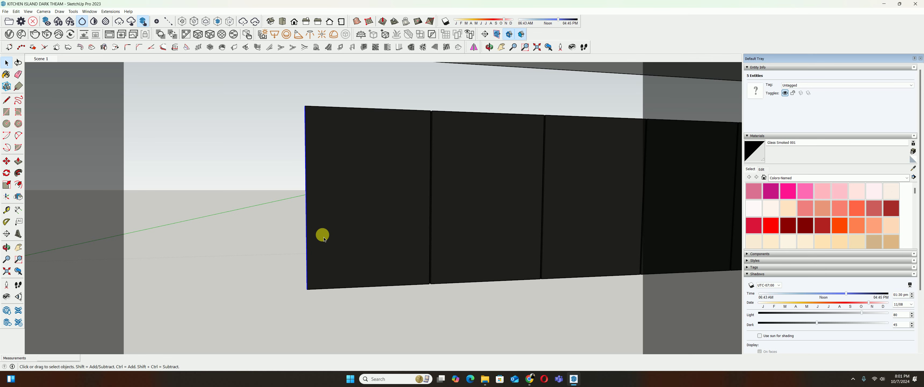
key("m")
left_click(328, 228)
key("Escape")
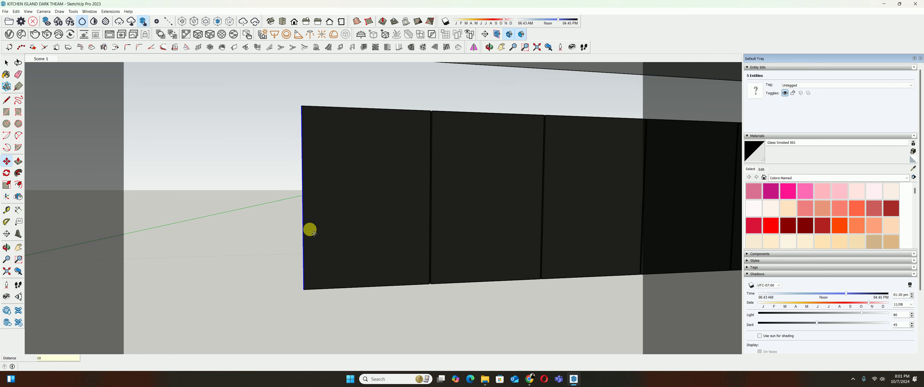
key("space")
Zoom and orbit to a square-on view of the kitchen wall
scroll(297, 178, "down", 2)
scroll(327, 220, "down", 2)
scroll(287, 177, "down", 1)
scroll(258, 177, "down", 1)
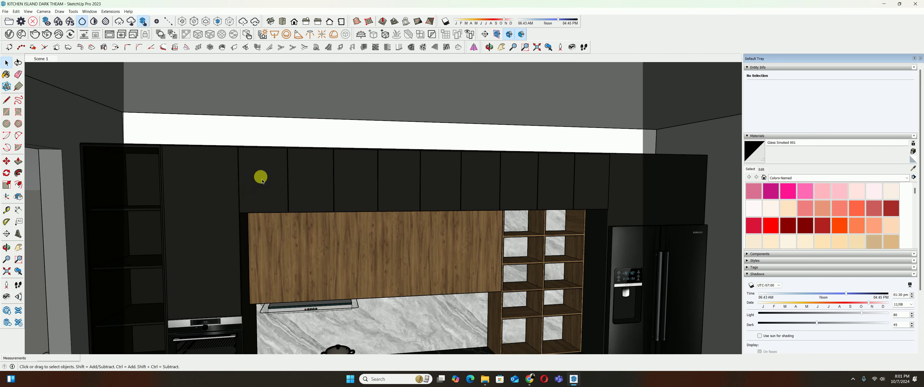
scroll(225, 147, "up", 2)
scroll(223, 148, "up", 3)
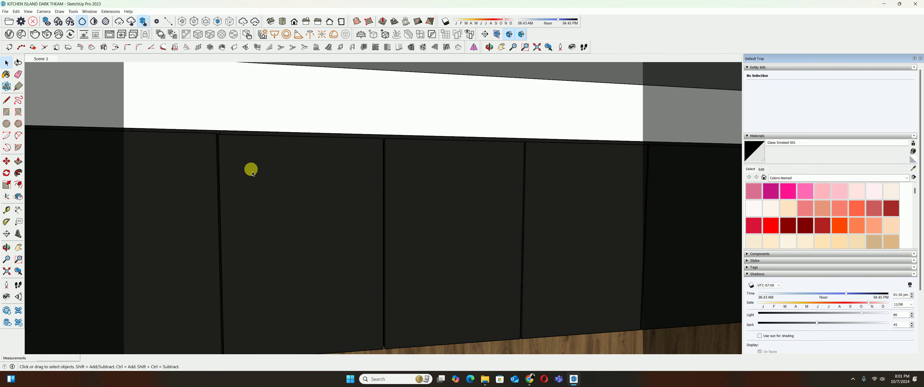
scroll(272, 176, "down", 3)
scroll(303, 172, "down", 2)
scroll(395, 179, "down", 2)
mouse_move(483, 202)
middle_mouse_down()
mouse_move(433, 181)
mouse_move(369, 188)
mouse_move(305, 175)
mouse_move(316, 204)
middle_mouse_up()
scroll(394, 216, "down", 1)
scroll(397, 221, "down", 1)
scroll(298, 268, "up", 4)
scroll(298, 269, "up", 2)
Enter the cabinet group beside the ovens and edit its shelf component
left_click(295, 251)
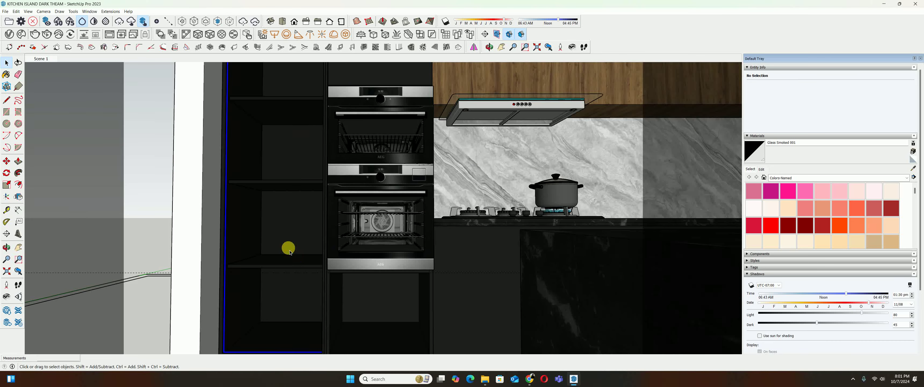
double_click(293, 252)
scroll(287, 256, "up", 3)
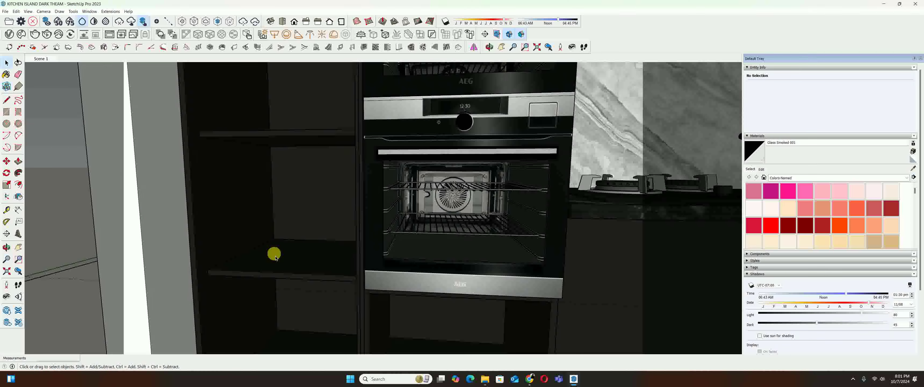
left_click(286, 259)
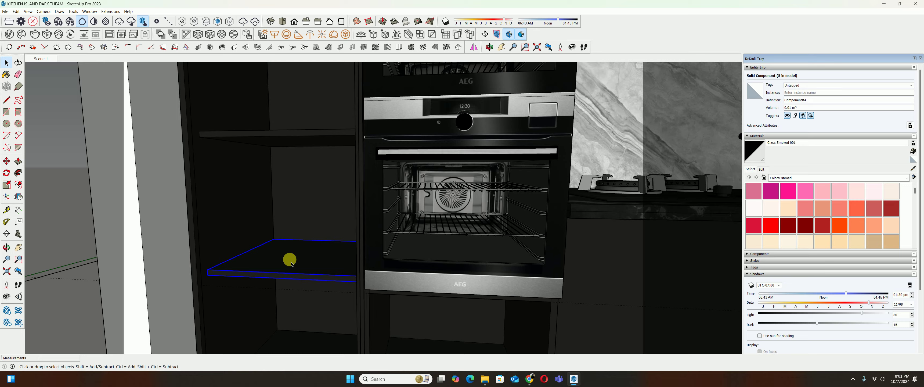
double_click(291, 261)
mouse_move(266, 275)
middle_mouse_down()
mouse_move(437, 283)
mouse_move(402, 221)
mouse_move(418, 243)
middle_mouse_up()
Copy the shelf's front edge 10 mm inward to outline a thin strip
scroll(390, 211, "up", 3)
left_click(417, 240)
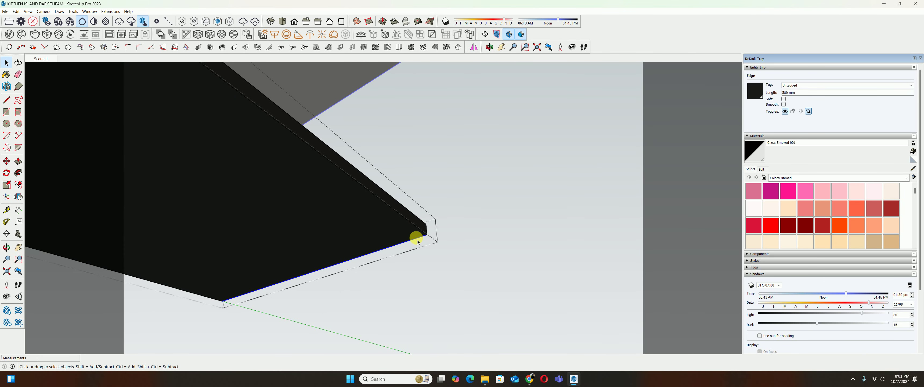
key("m")
left_click_drag(430, 236, 419, 232, "ctrl")
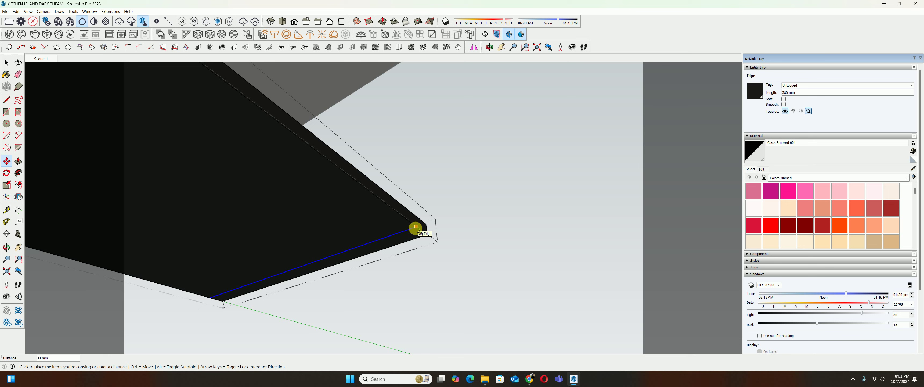
type("10")
key("Return")
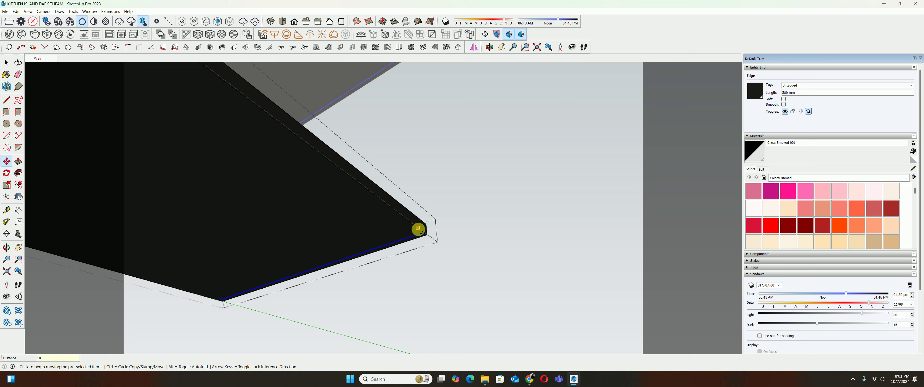
left_click(423, 232)
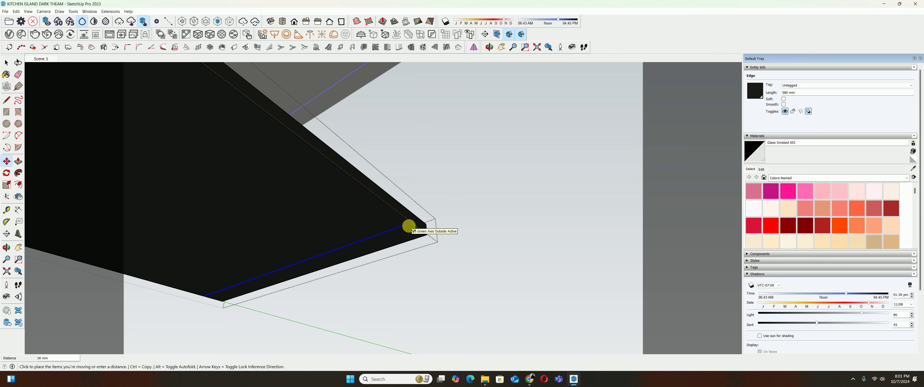
type("10")
key("Return")
Push/pull the strip's end face 10 mm and open Chaos Cosmos
mouse_move(409, 227)
middle_mouse_down()
mouse_move(396, 248)
mouse_move(440, 223)
mouse_move(388, 258)
mouse_move(397, 256)
middle_mouse_up()
key("p")
left_click(401, 259)
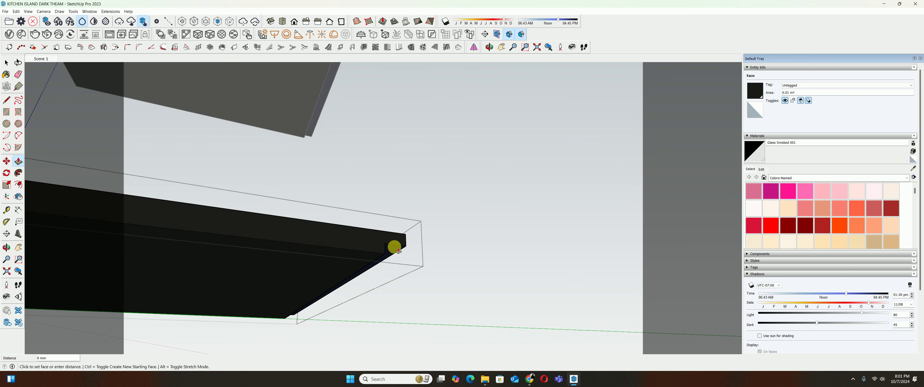
type("0")
key("Return")
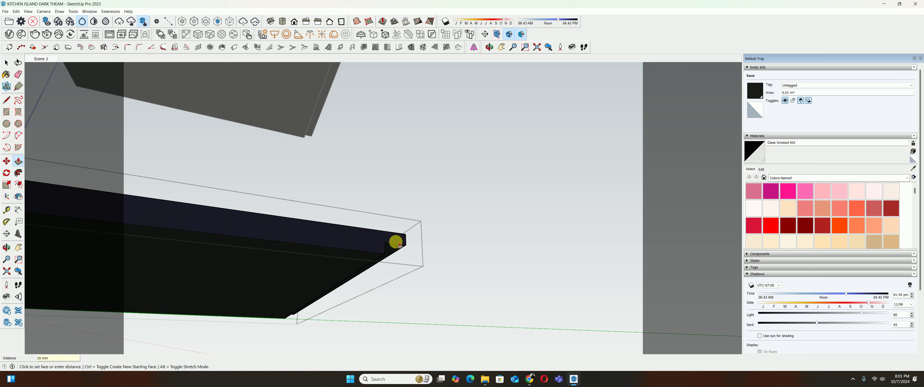
left_click(10, 35)
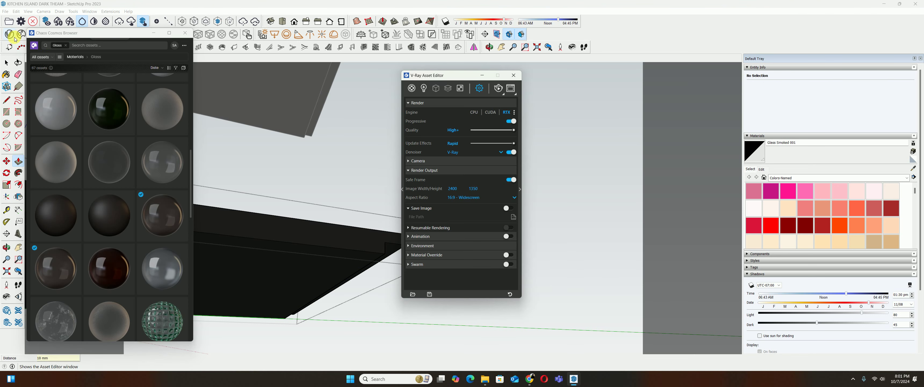
Add a new Emissive material in the V-Ray Asset Editor
left_click(68, 44)
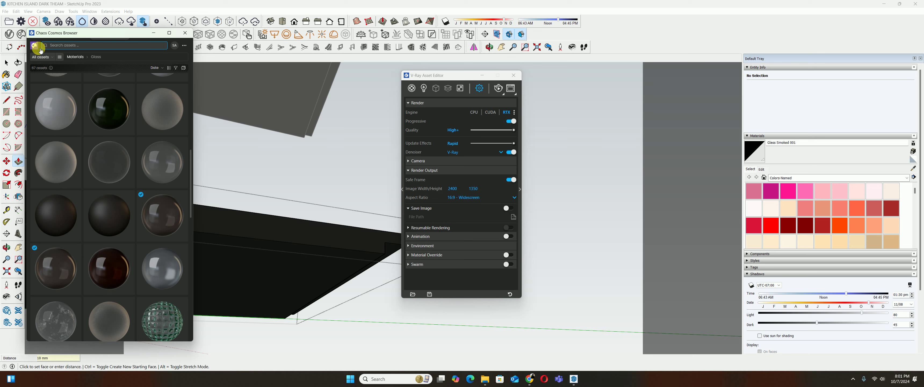
left_click(185, 33)
left_click(411, 90)
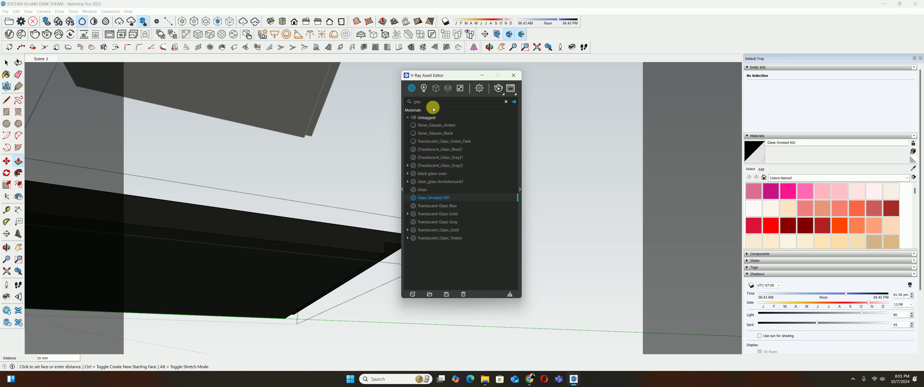
type("em")
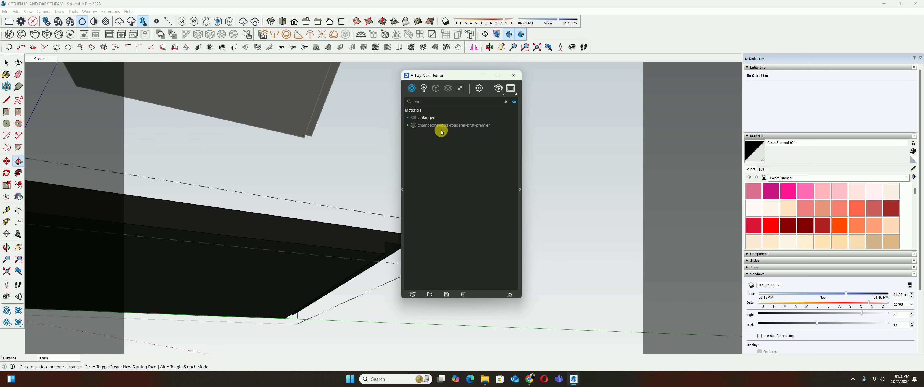
left_click(505, 102)
left_click(416, 292)
mouse_move(423, 286)
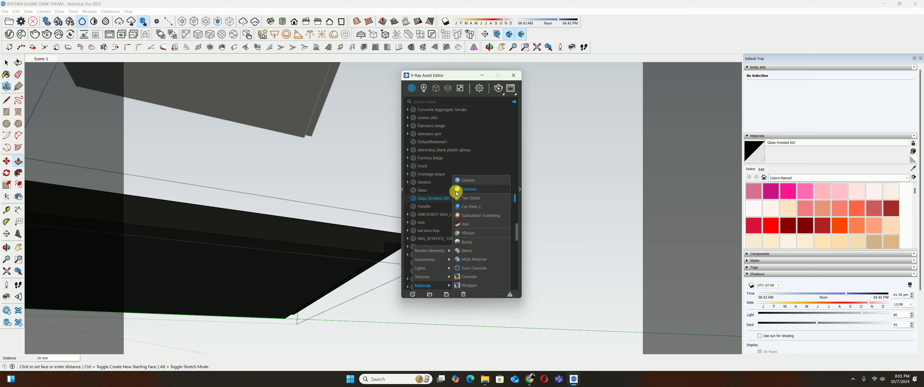
left_click(467, 189)
Give the Emissive material a 4500 K colour and intensity 1.5
left_click(520, 188)
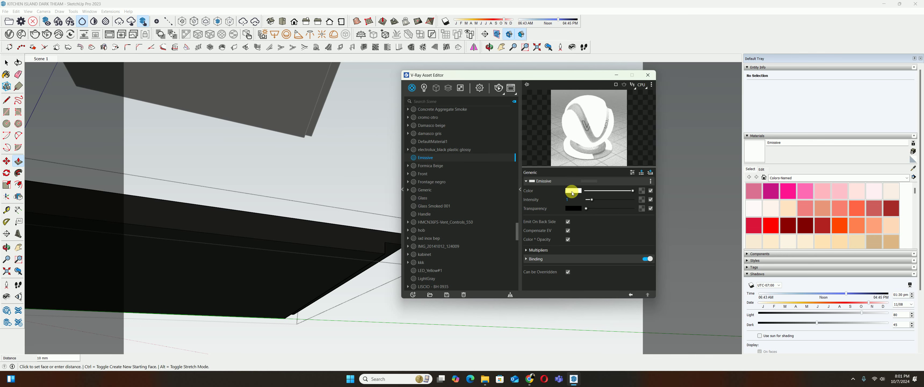
left_click(574, 190)
left_click(495, 148)
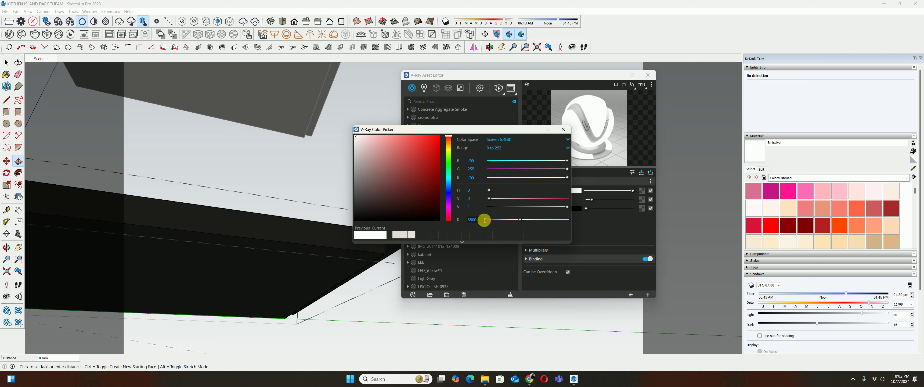
type("0")
key("Return")
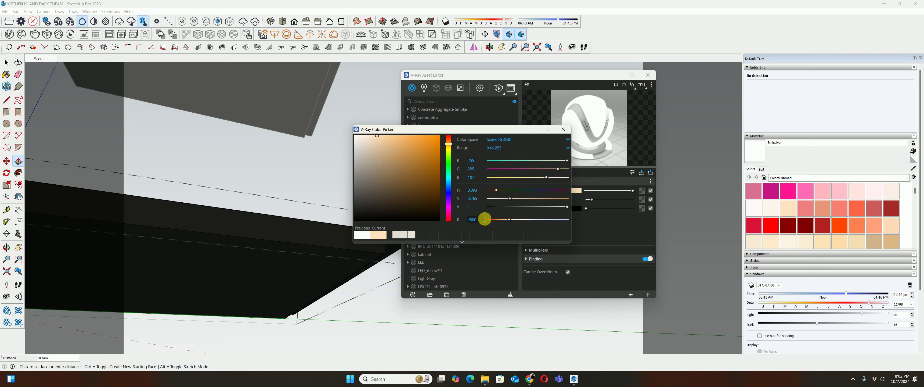
left_click(563, 130)
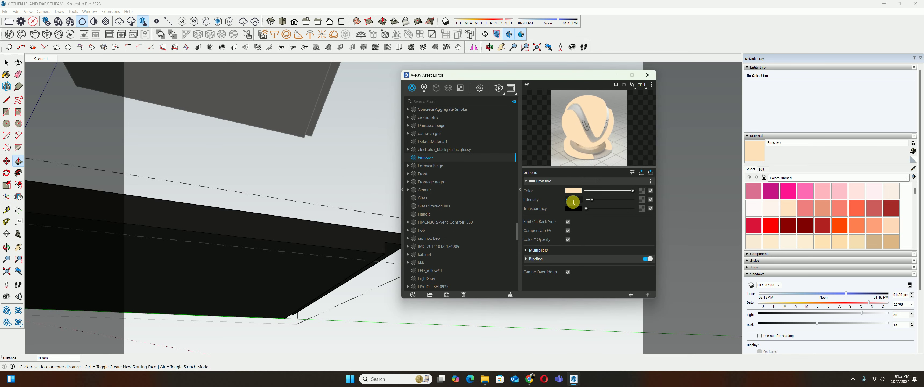
type("2")
key("Return")
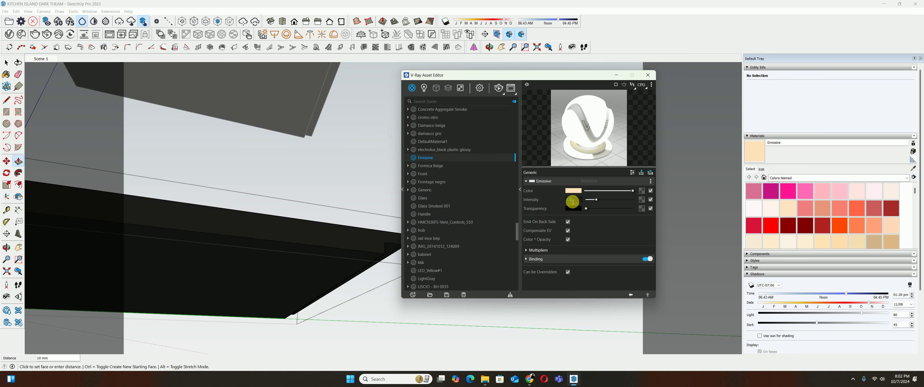
key("Return")
left_click(650, 75)
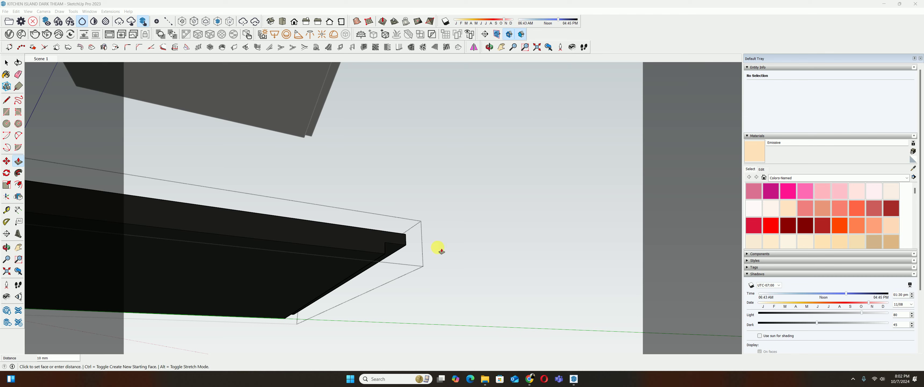
Paint the strip's slanted and front faces with the Emissive material
left_click(382, 231)
middle_click_drag(381, 231, 390, 258)
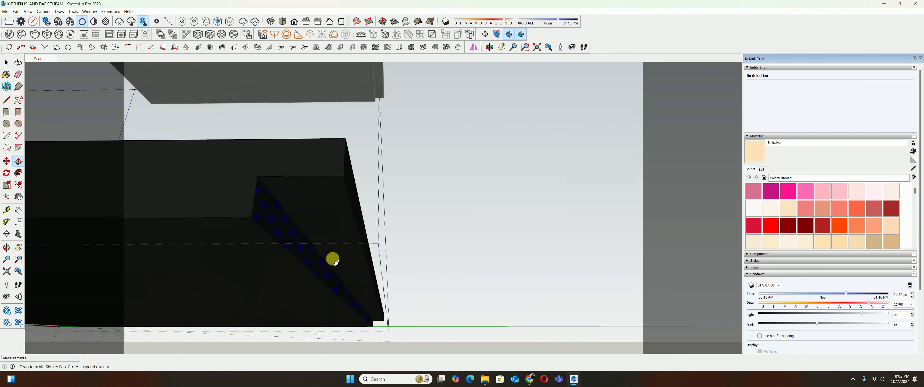
left_click(753, 143)
left_click(289, 179)
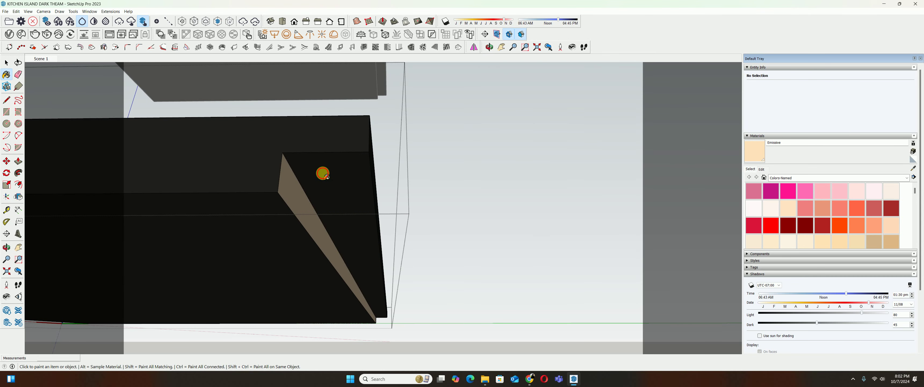
left_click(315, 183)
key("space")
Return to Scene 1 and start a V-Ray interactive render of the kitchen
middle_click_drag(311, 184, 427, 212)
scroll(424, 201, "up", 5)
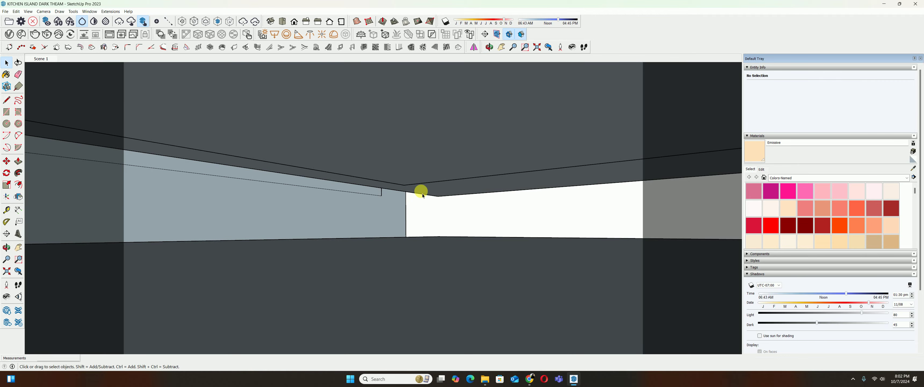
left_click(39, 59)
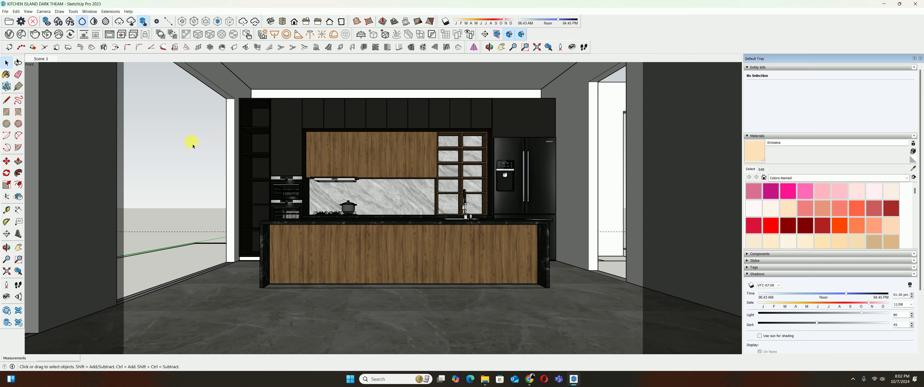
left_click(42, 49)
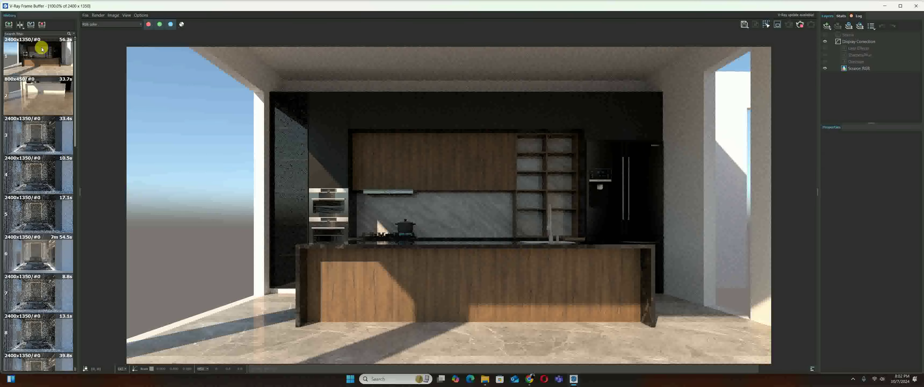
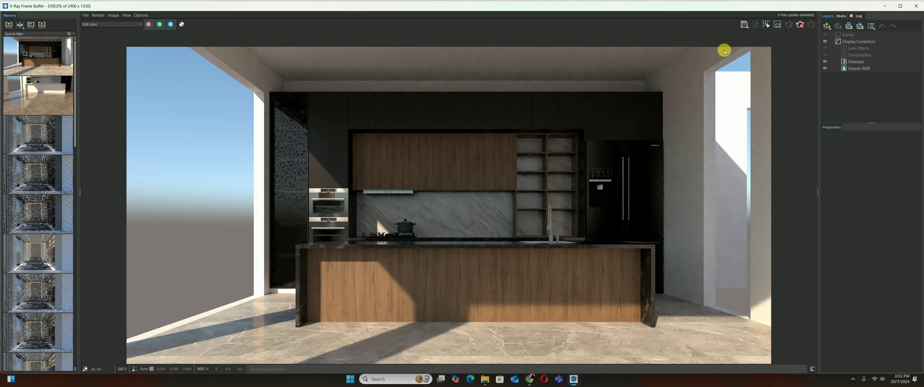
Close the V-Ray render window and review the scene lights in the Asset Editor
left_click(915, 6)
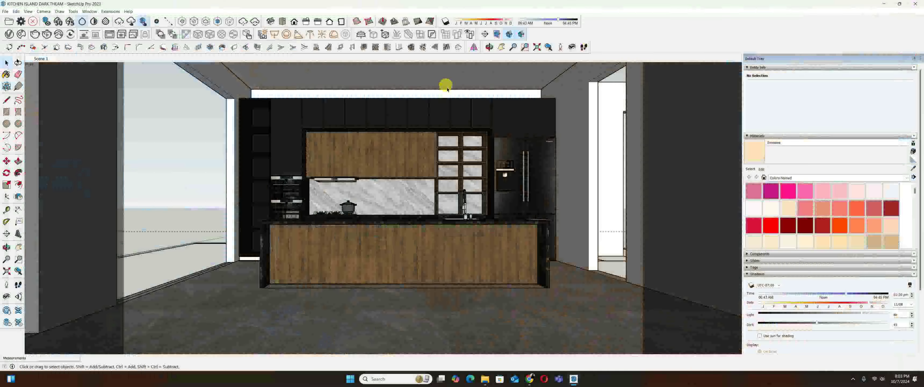
left_click(13, 36)
left_click(423, 88)
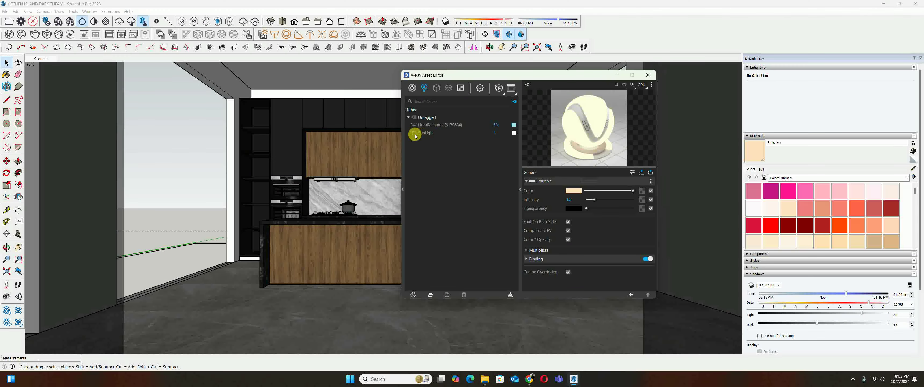
left_click(647, 75)
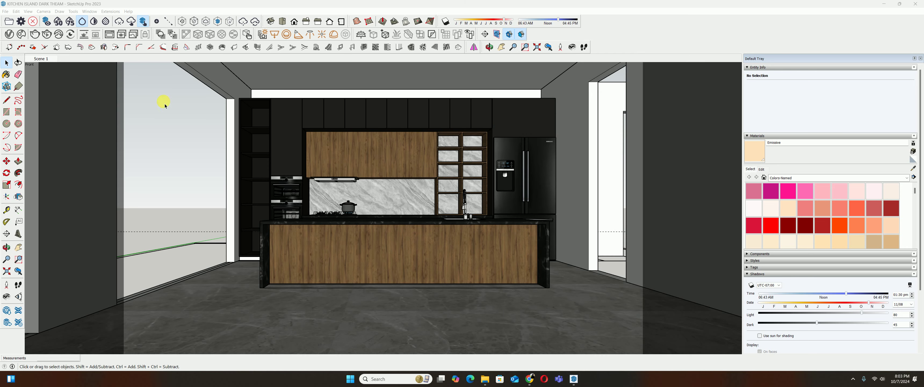
Zoom and pan in on the tall cabinet column left of the ovens
scroll(258, 151, "up", 3)
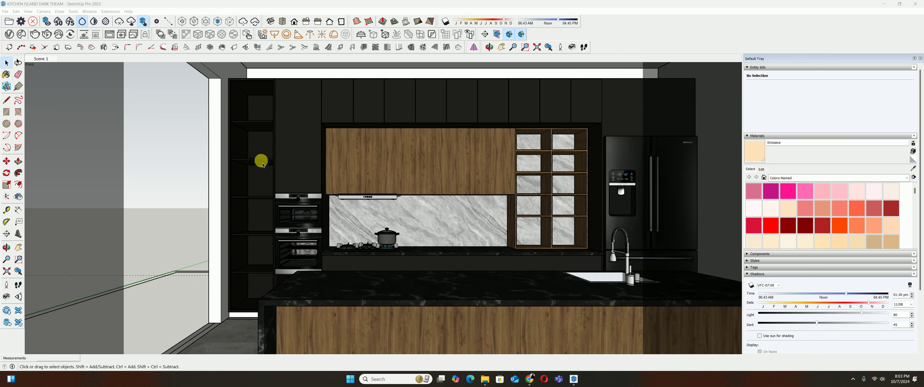
middle_click_drag(263, 165, 367, 175, "shift")
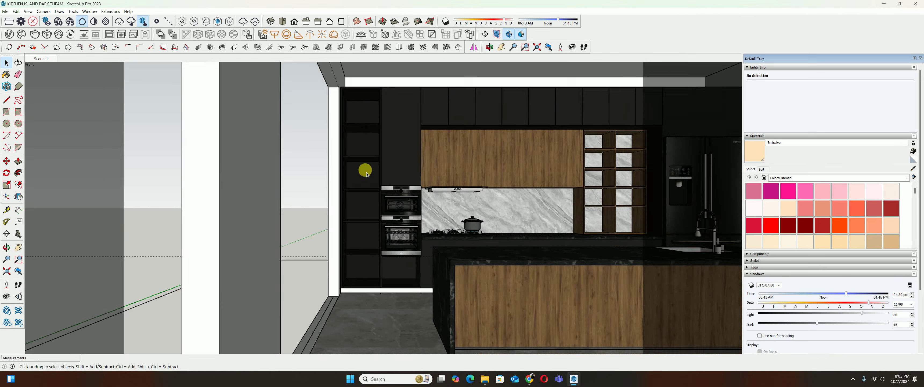
scroll(366, 173, "up", 1)
scroll(366, 172, "up", 1)
scroll(366, 172, "up", 1)
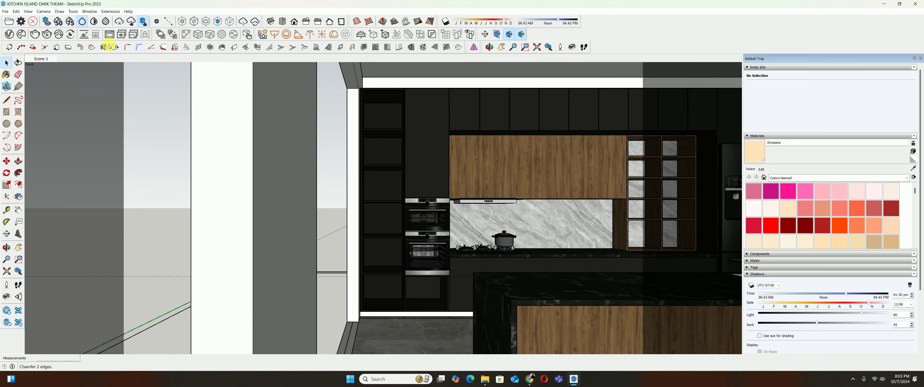
Interactively render the close-up of the cabinet column and ovens, zooming to inspect it
left_click(47, 34)
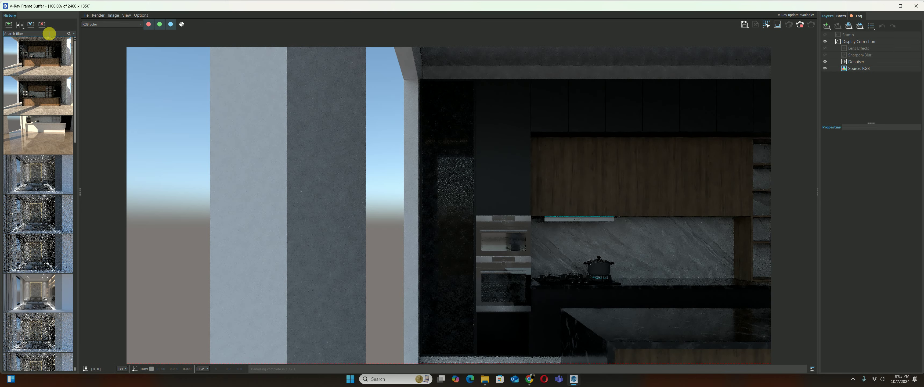
scroll(448, 144, "up", 1)
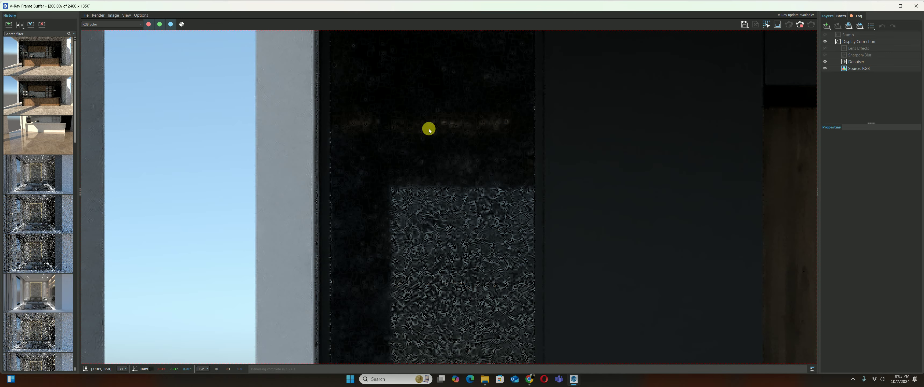
scroll(438, 151, "down", 2)
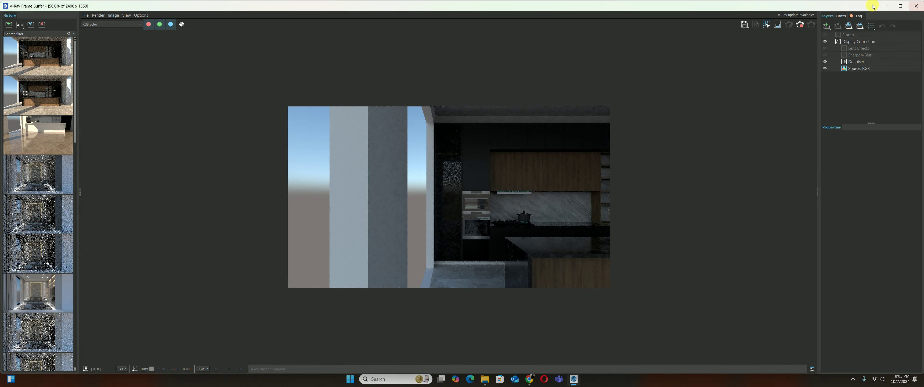
Import Glass Bronze Distorted 001 and Glass Bronze 001 from Chaos Cosmos
left_click(917, 6)
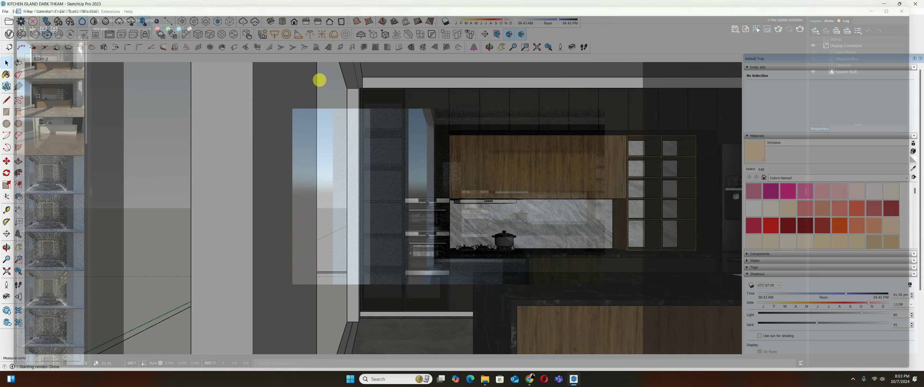
left_click(11, 33)
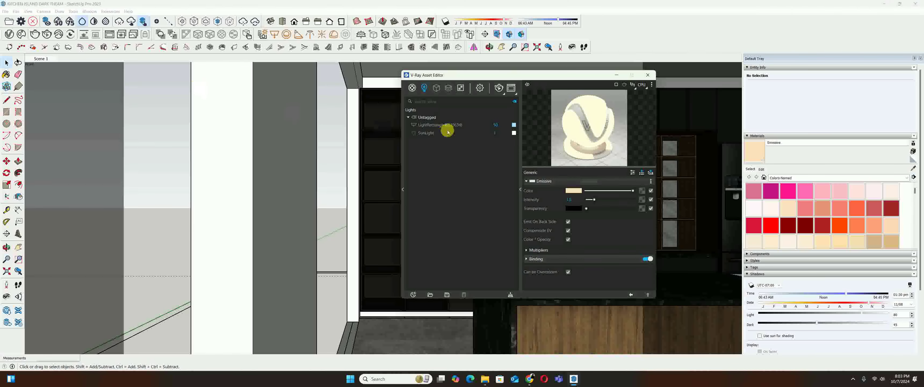
left_click(611, 75)
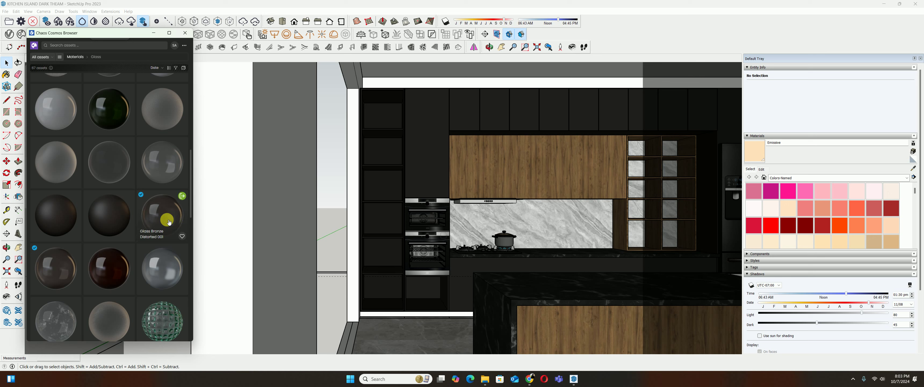
left_click(182, 196)
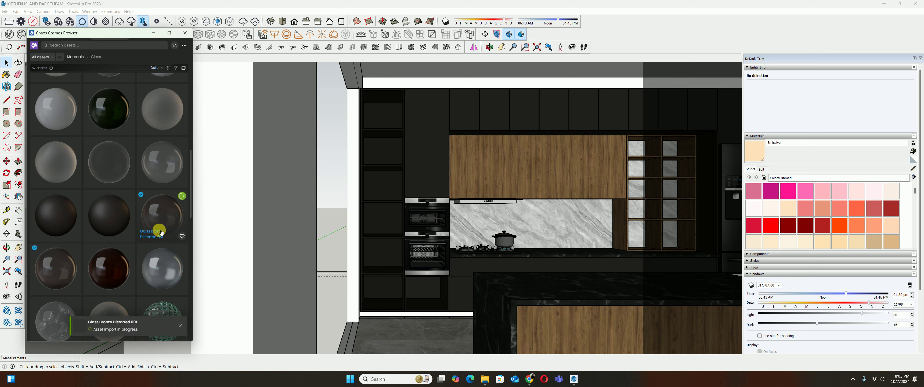
mouse_move(55, 269)
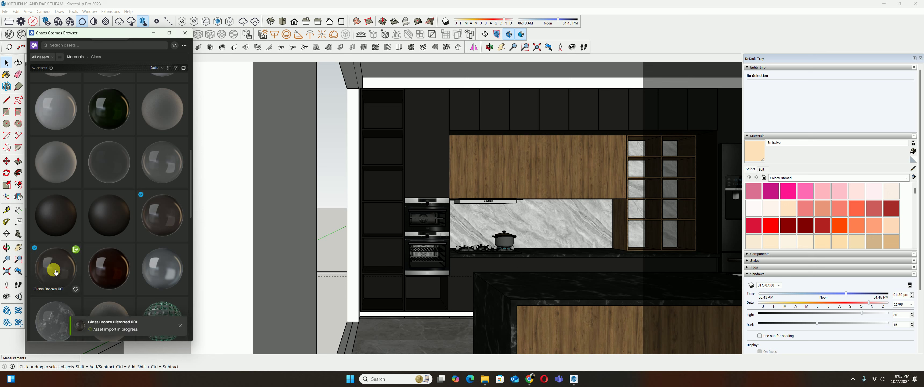
left_click(76, 249)
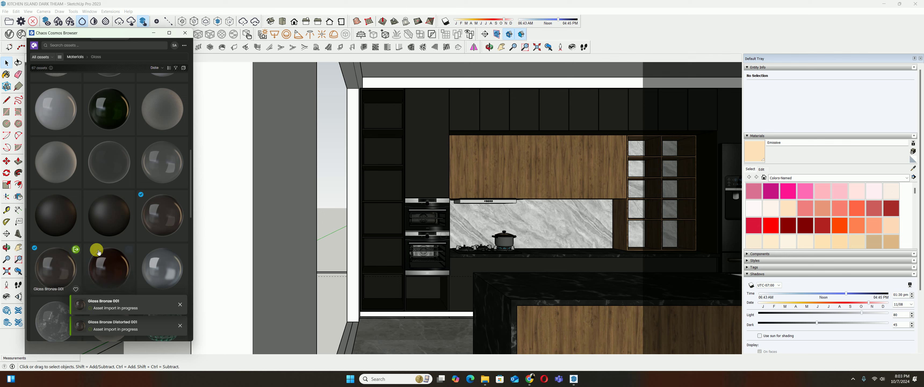
left_click(180, 326)
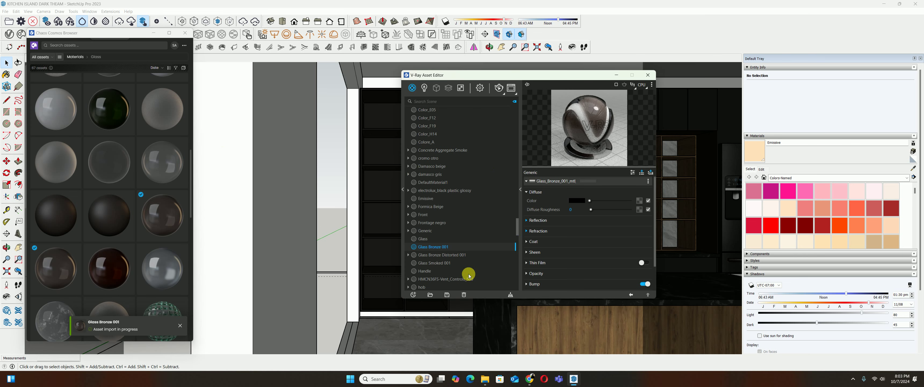
Delete Glass Bronze Distorted 001 and Glass Smoked 001 from the scene materials
left_click(440, 254)
right_click(440, 255)
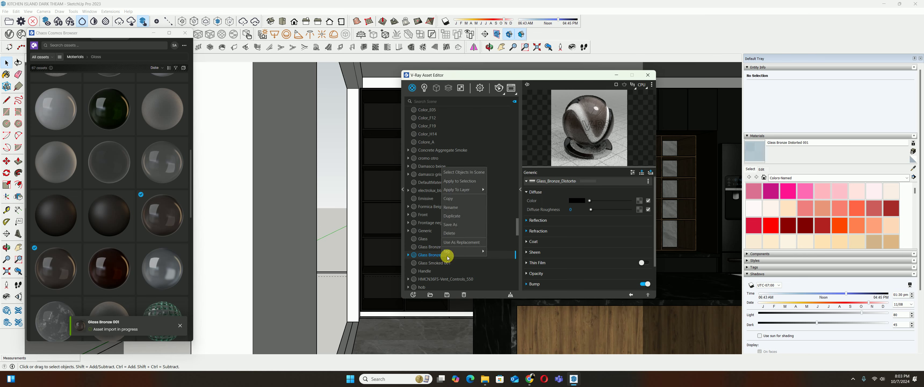
left_click(447, 232)
left_click(479, 194)
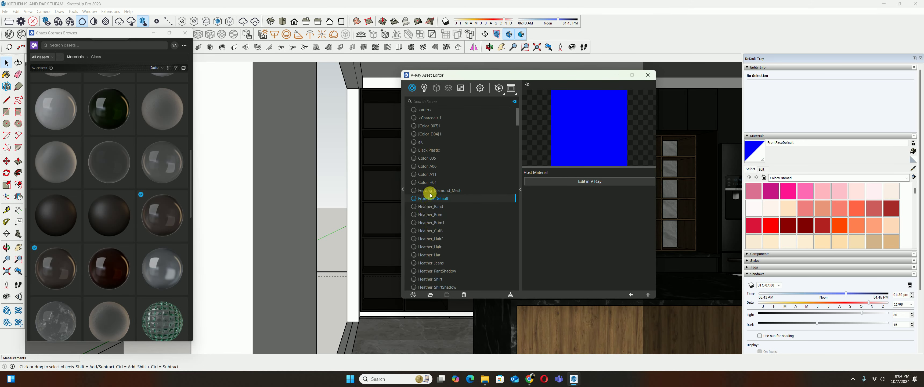
left_click(432, 103)
type("glaa")
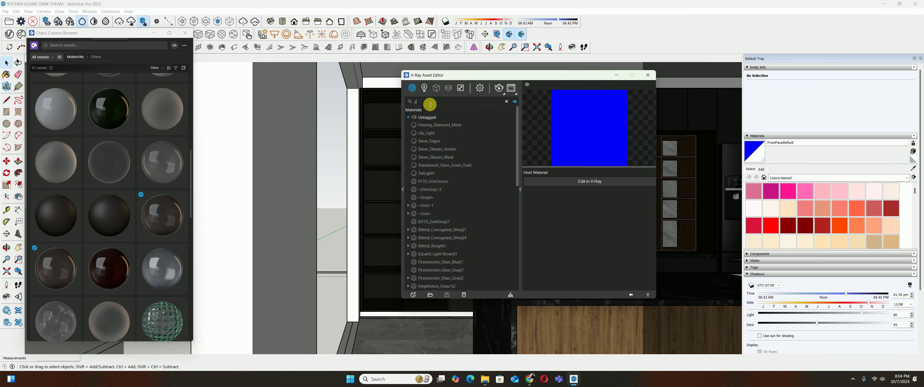
key("BackSpace")
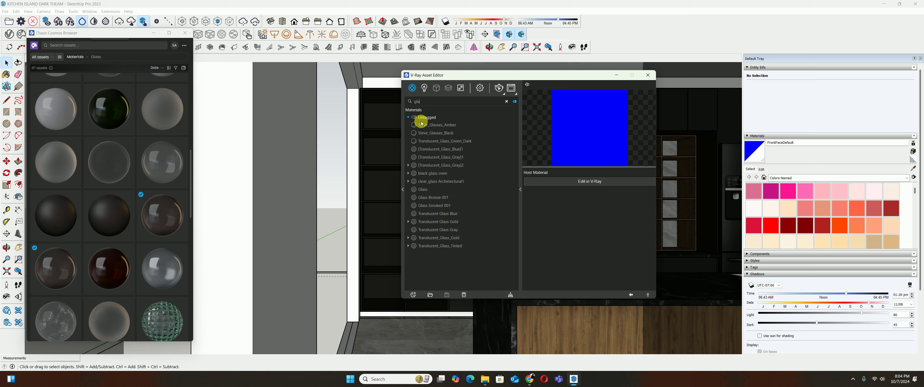
left_click(432, 197)
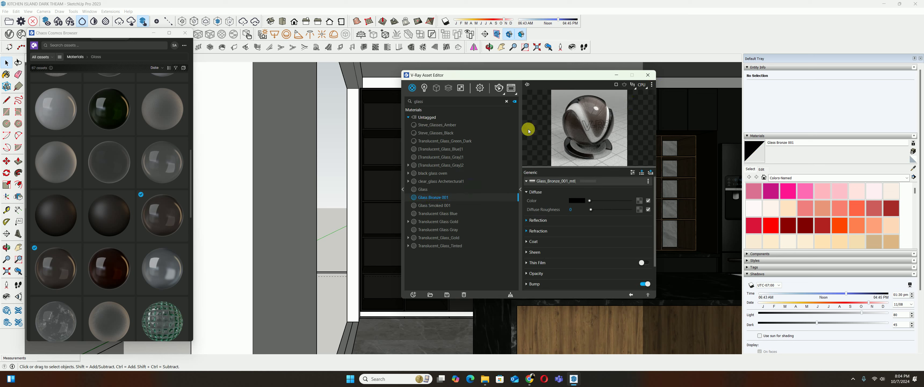
right_click(428, 207)
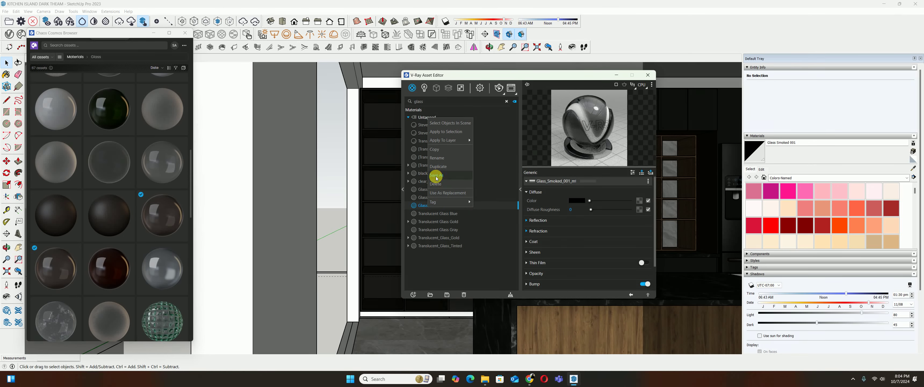
left_click(435, 183)
left_click(481, 189)
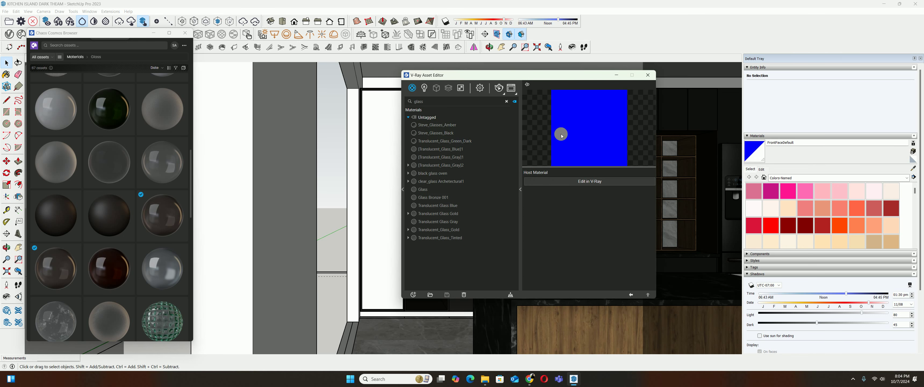
Paint the tall white column with Glass Bronze 001 and close the Cosmos library
left_click(435, 198)
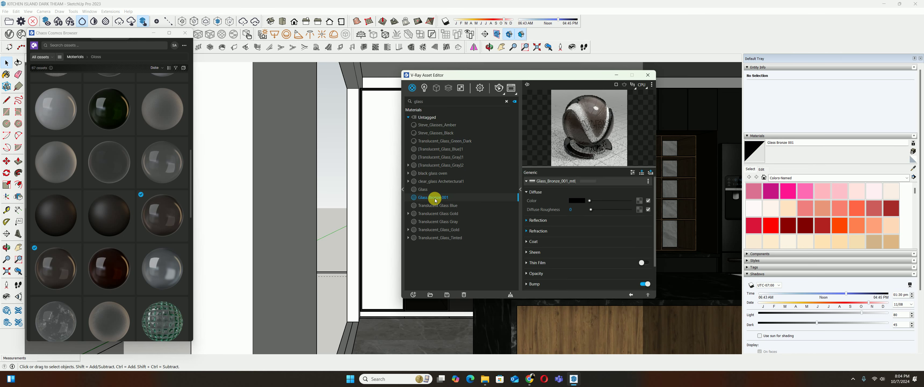
left_click(648, 74)
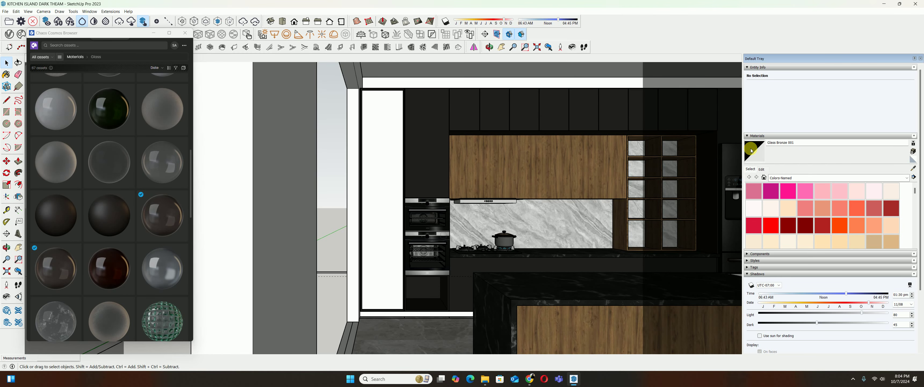
left_click(375, 203)
key("space")
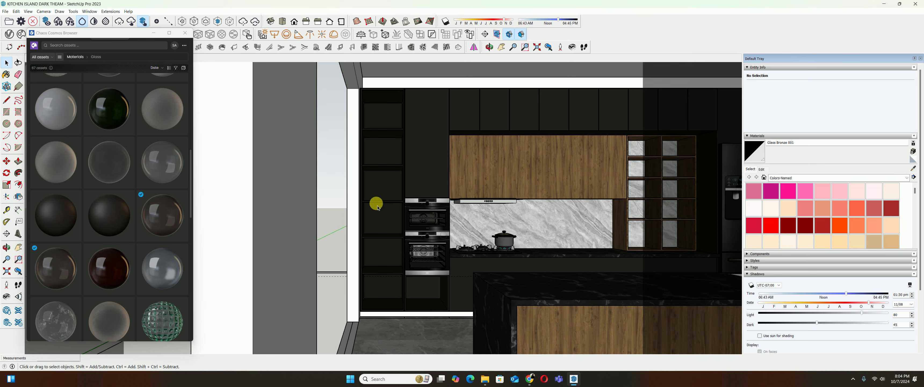
scroll(379, 181, "up", 1)
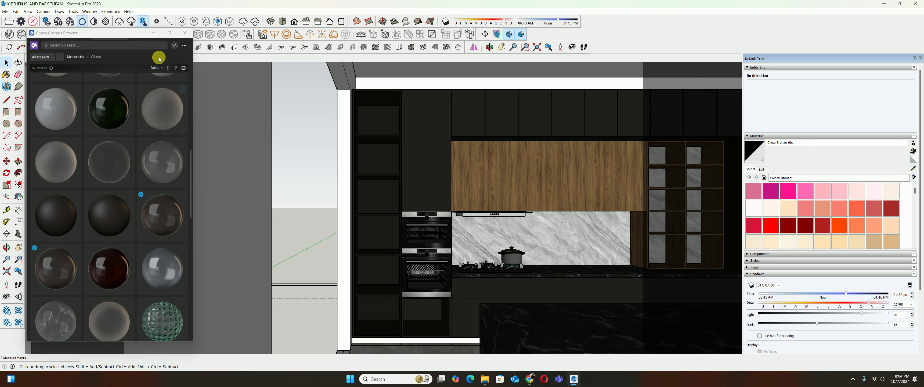
left_click(184, 33)
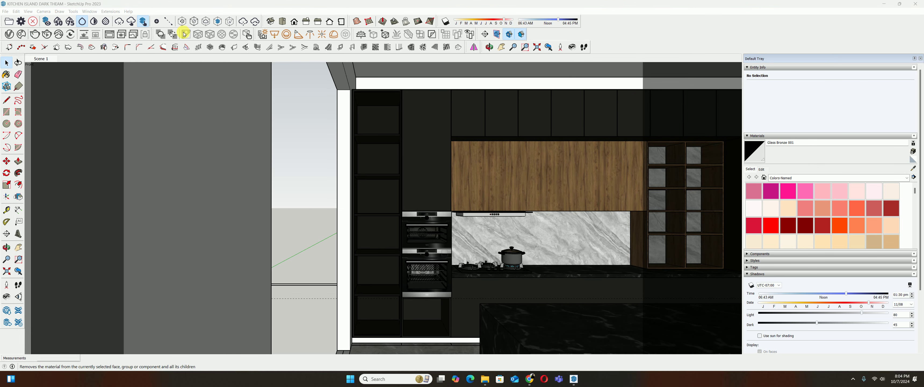
Render the updated view and zoom in to inspect the bronze column
left_click(42, 35)
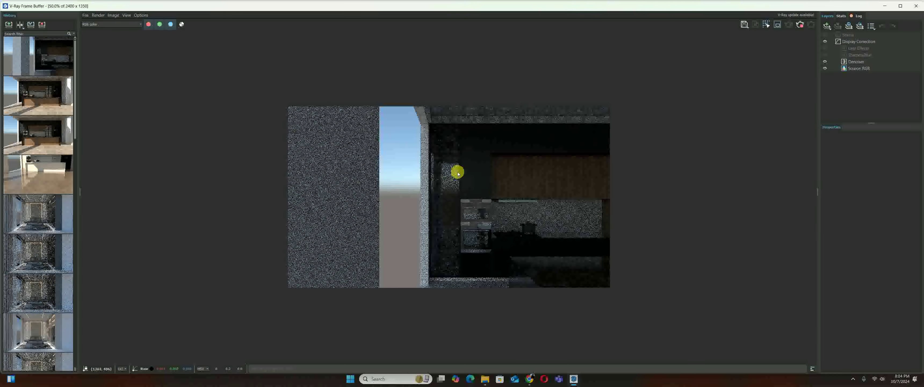
scroll(458, 173, "up", 2)
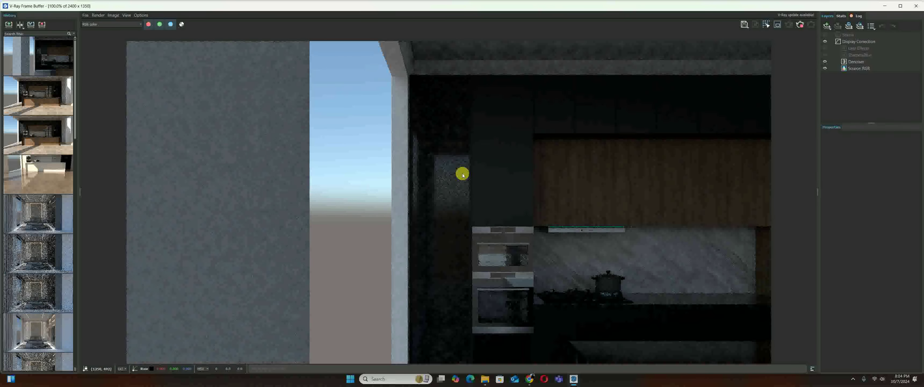
scroll(453, 147, "down", 2)
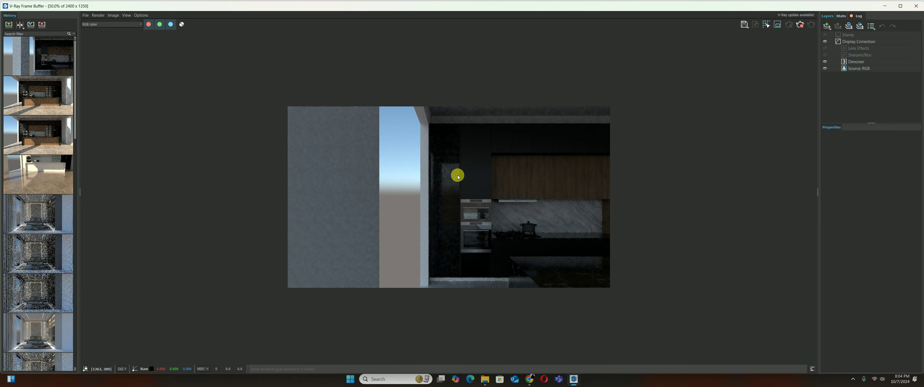
scroll(462, 171, "up", 2)
scroll(462, 173, "down", 2)
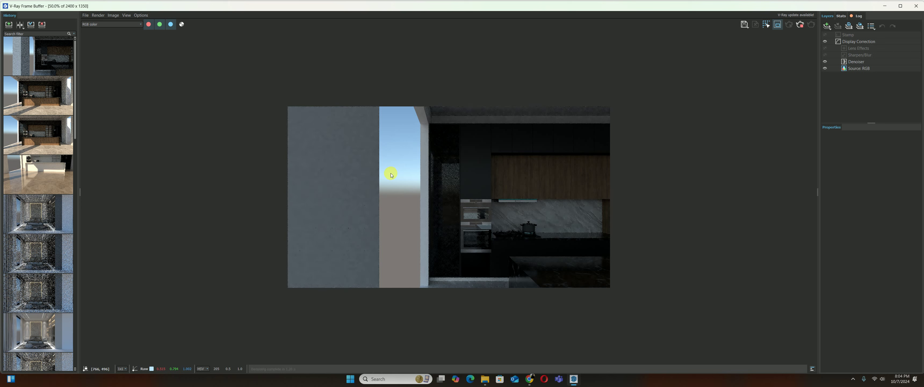
Mark a render region around the glass cabinet and zoom in on it
left_click_drag(426, 135, 464, 274)
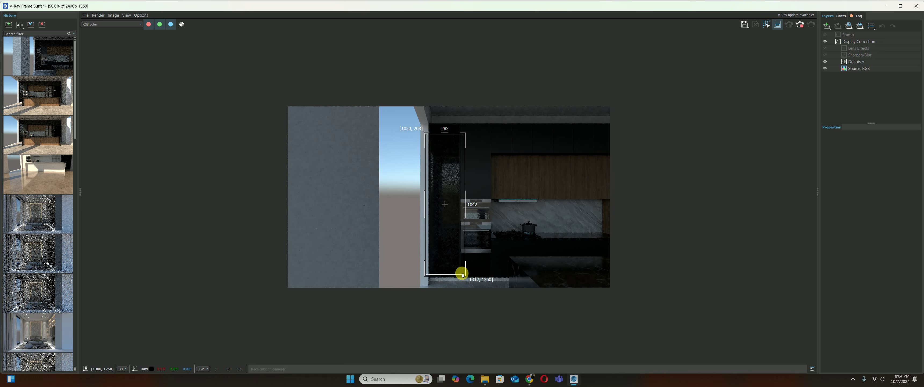
scroll(460, 207, "up", 2)
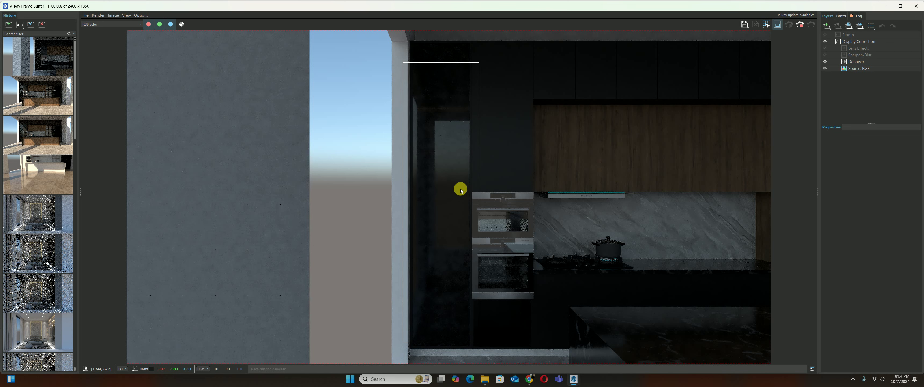
scroll(449, 162, "up", 2)
scroll(450, 163, "down", 2)
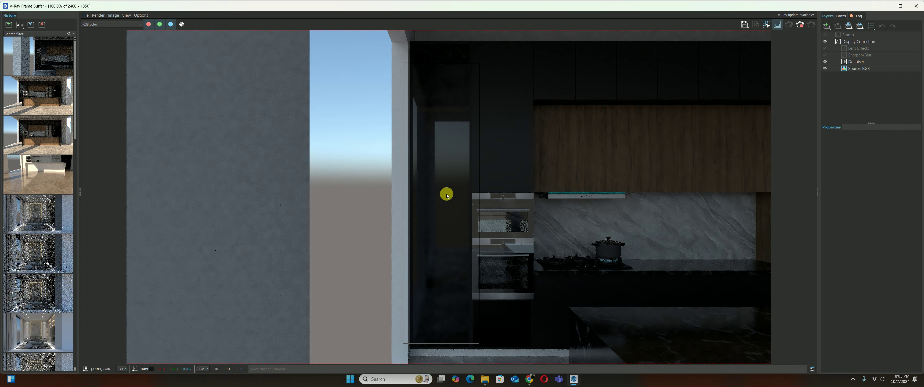
Restart the region render, return to the model and open the tall glass group
left_click(801, 25)
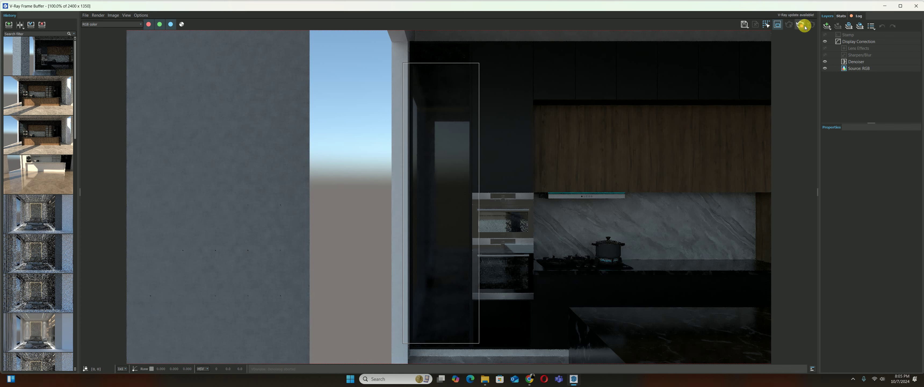
left_click(916, 5)
double_click(370, 152)
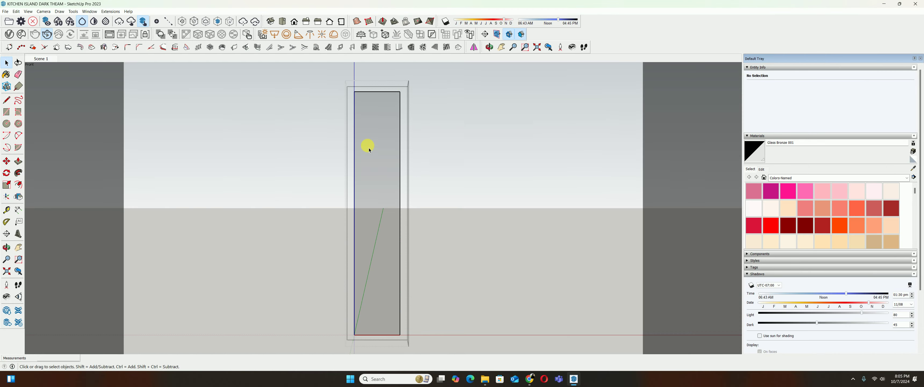
left_click(369, 156)
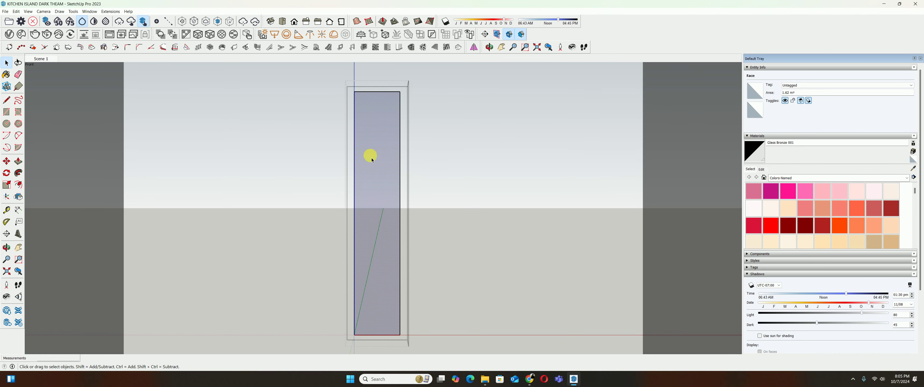
Cut all the glass group's geometry, paste it back in place, and exit the group
left_click_drag(314, 79, 491, 350)
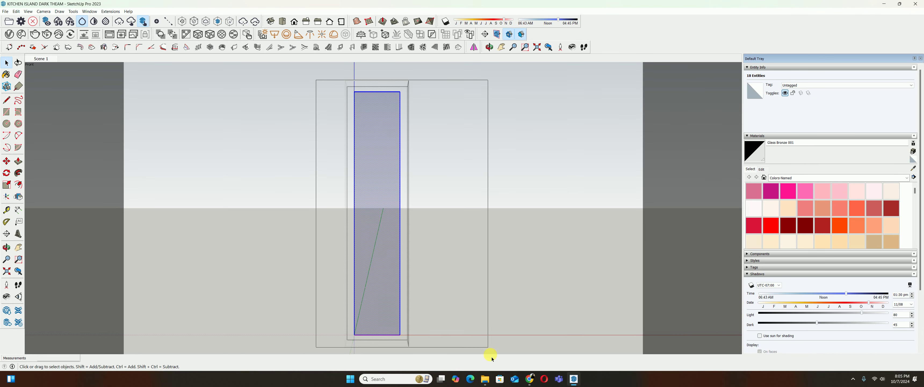
key("Delete")
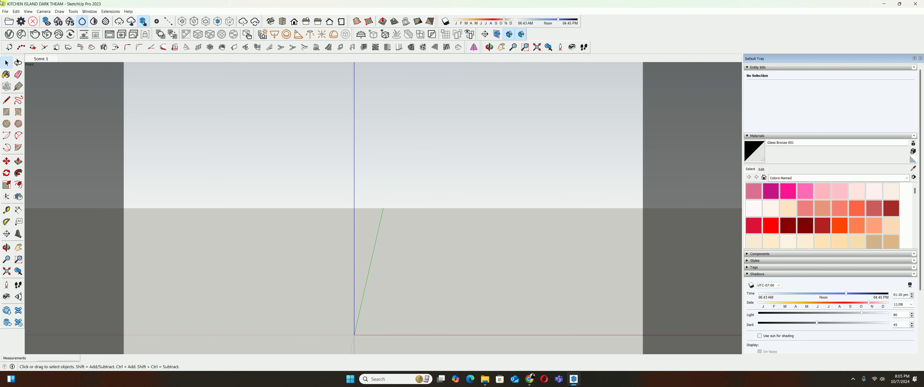
left_click(16, 11)
left_click(29, 52)
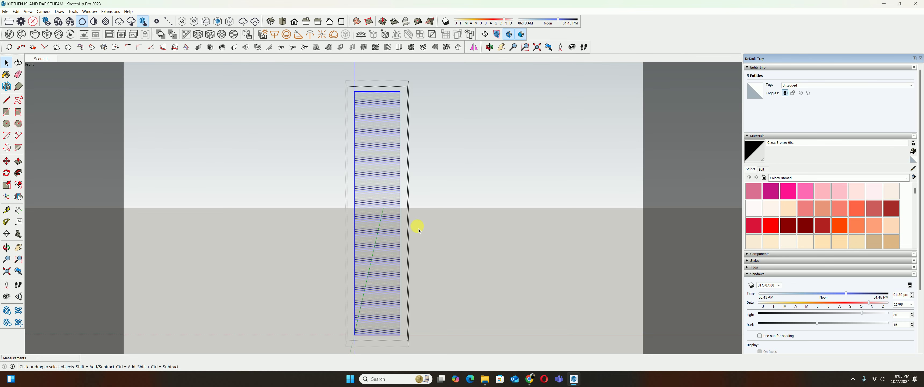
left_click(488, 240)
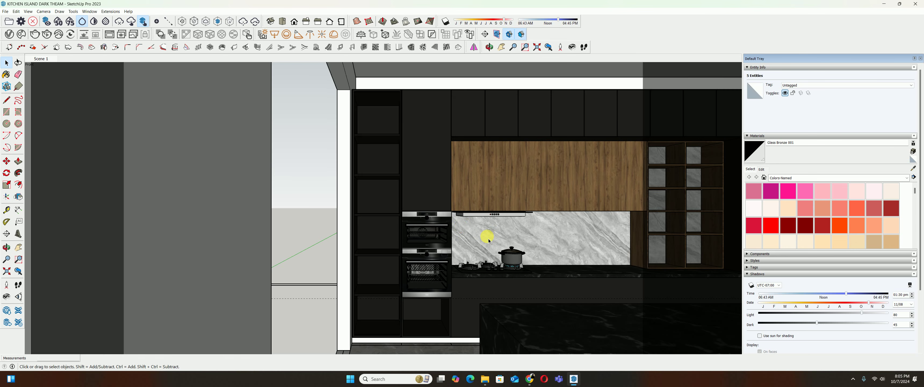
Start an interactive kitchen render, abort it, and close the frame buffer
left_click(46, 36)
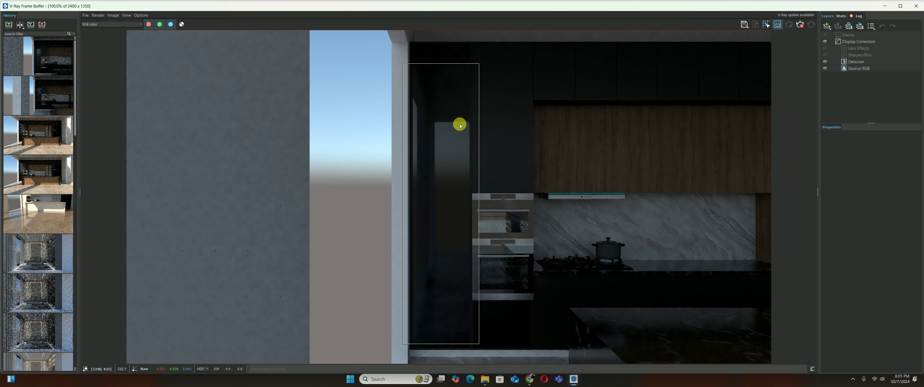
left_click(803, 26)
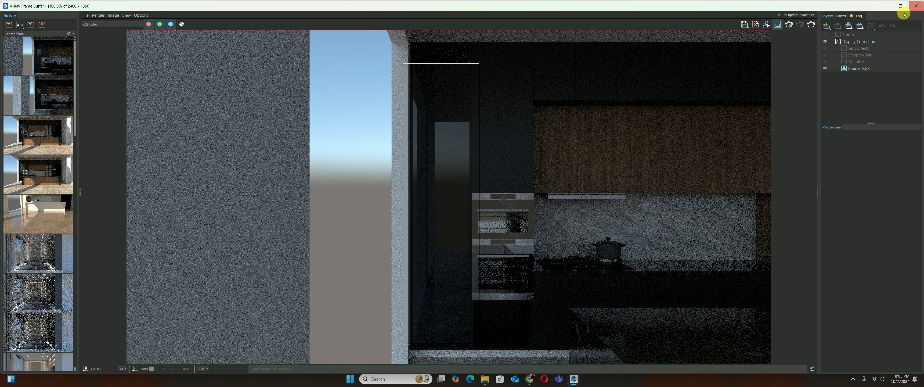
left_click(915, 7)
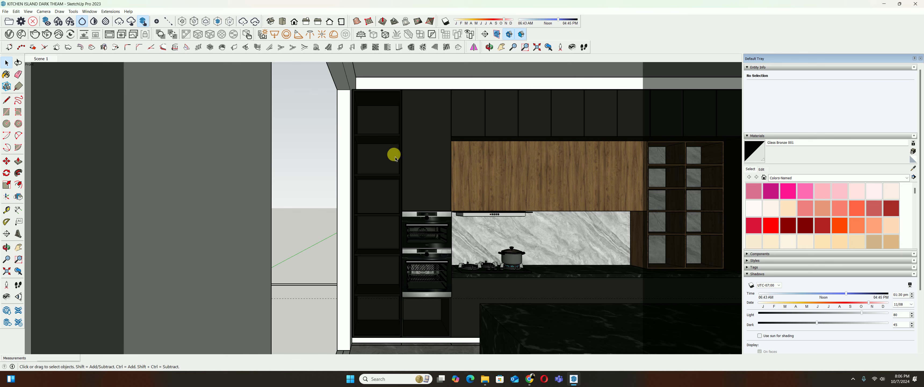
Select the shelf in the tall cabinet and orbit to view its underside
left_click(385, 157)
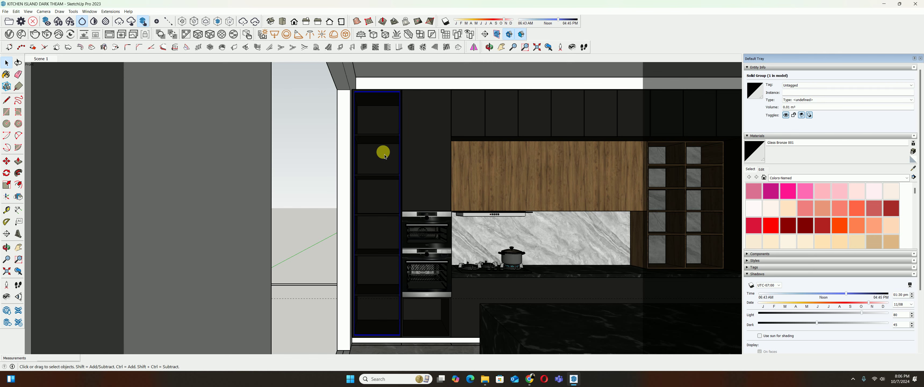
scroll(367, 223, "up", 8)
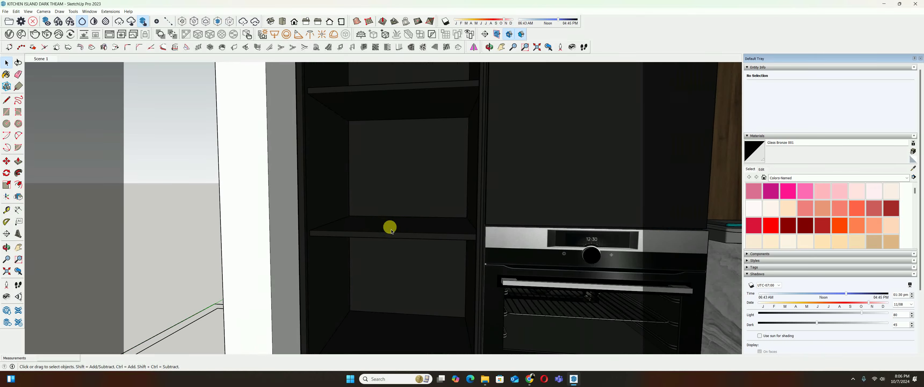
left_click(391, 229)
mouse_move(391, 230)
middle_mouse_down()
mouse_move(324, 141)
mouse_move(340, 148)
middle_mouse_up()
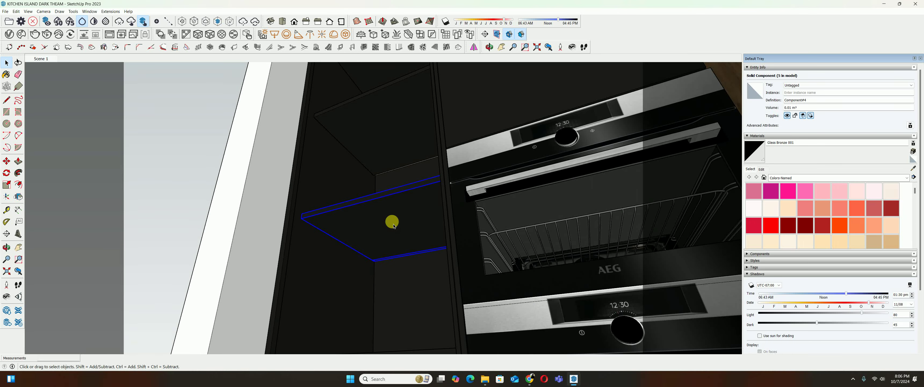
scroll(394, 225, "down", 5)
mouse_move(392, 251)
middle_mouse_down("shift")
mouse_move(350, 237)
mouse_move(206, 252)
mouse_move(396, 261)
mouse_move(311, 142)
mouse_move(305, 159)
middle_mouse_up("shift")
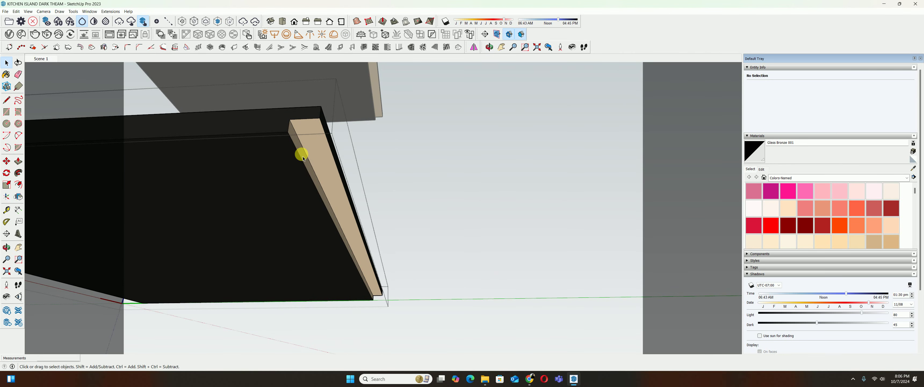
scroll(295, 123, "up", 1)
Move the shelf's slanted front edge 5 mm and show Glass Bronze 001 in the Asset Editor
left_click(295, 123)
key("m")
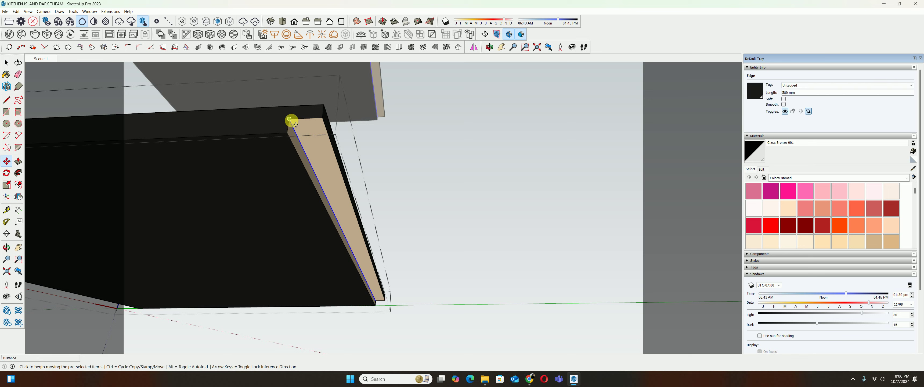
left_click(295, 124)
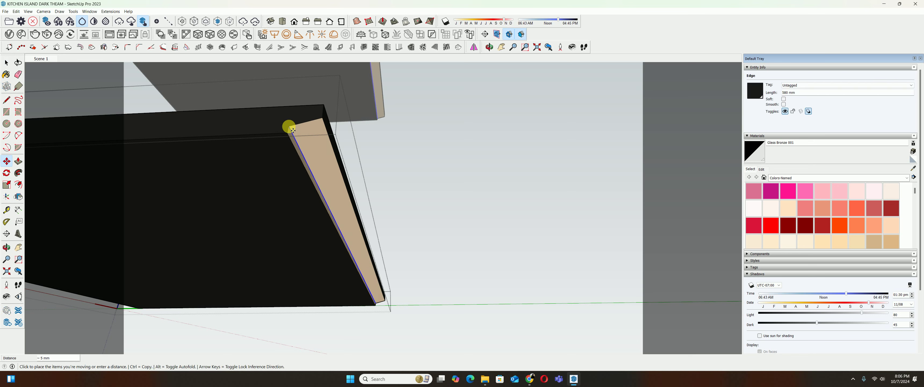
type("5")
key("Return")
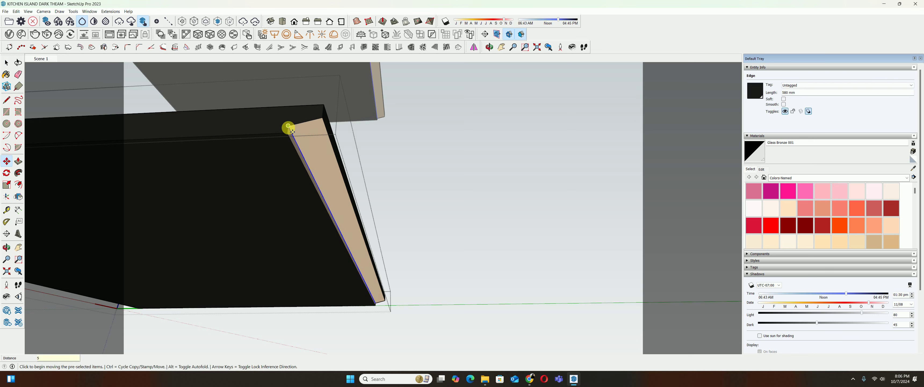
scroll(302, 130, "down", 1)
key("space")
left_click(21, 22)
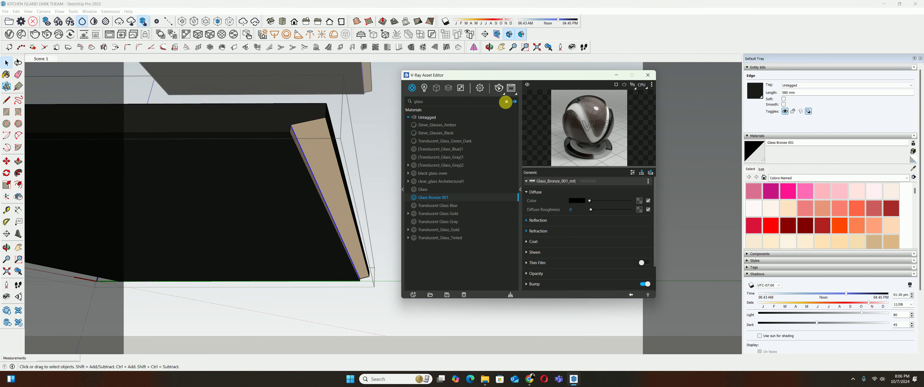
Clear the material search, close the Asset Editor and zoom out to the whole model
left_click(507, 101)
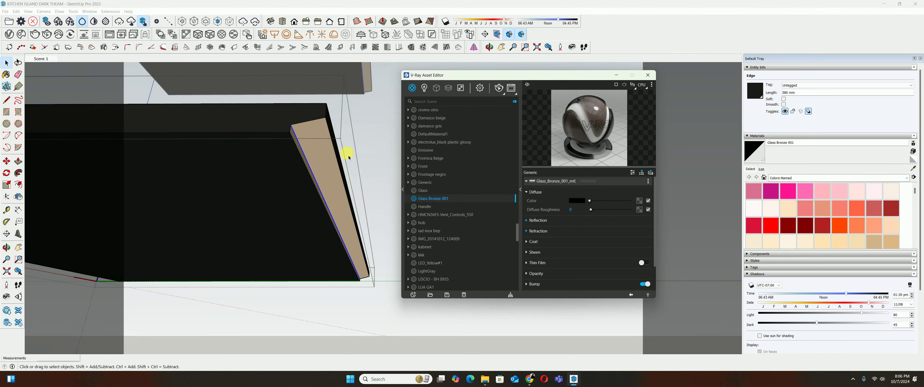
scroll(349, 157, "up", 3)
left_click(336, 168)
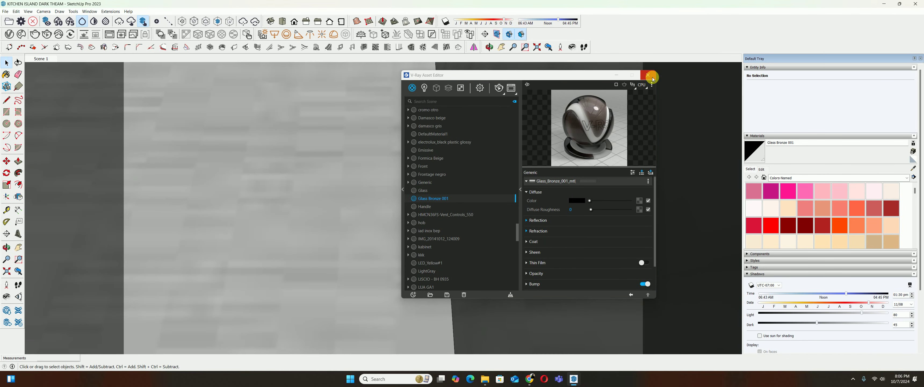
left_click(648, 75)
scroll(538, 207, "down", 3)
scroll(416, 185, "down", 3)
scroll(420, 184, "down", 2)
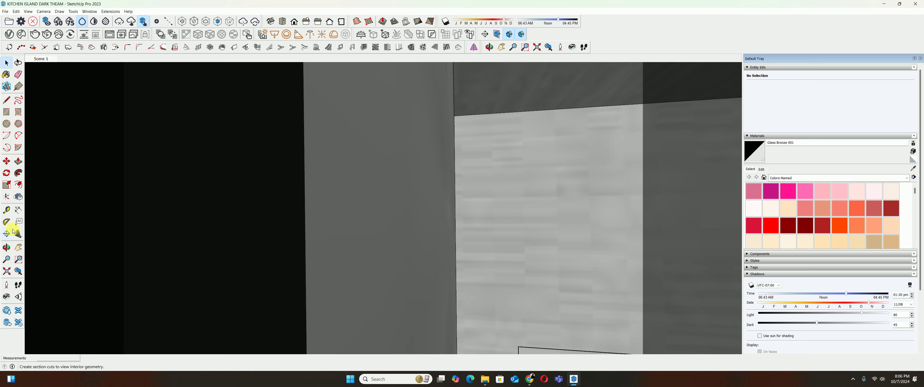
left_click(6, 271)
scroll(382, 226, "up", 3)
scroll(387, 229, "up", 3)
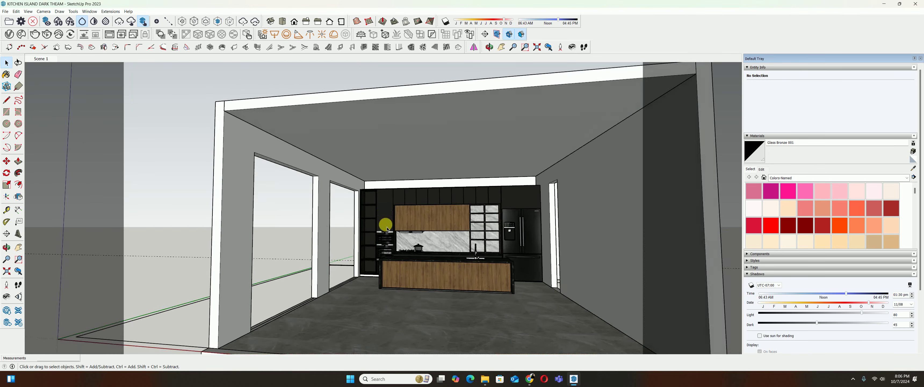
scroll(381, 223, "up", 3)
Open the shelf group and sample its tan Emissive edge material with the paint bucket
double_click(367, 217)
mouse_move(361, 209)
middle_mouse_down()
mouse_move(320, 182)
mouse_move(447, 248)
mouse_move(350, 219)
mouse_move(437, 217)
mouse_move(413, 227)
middle_mouse_up()
scroll(436, 216, "up", 3)
scroll(427, 216, "up", 3)
key("b")
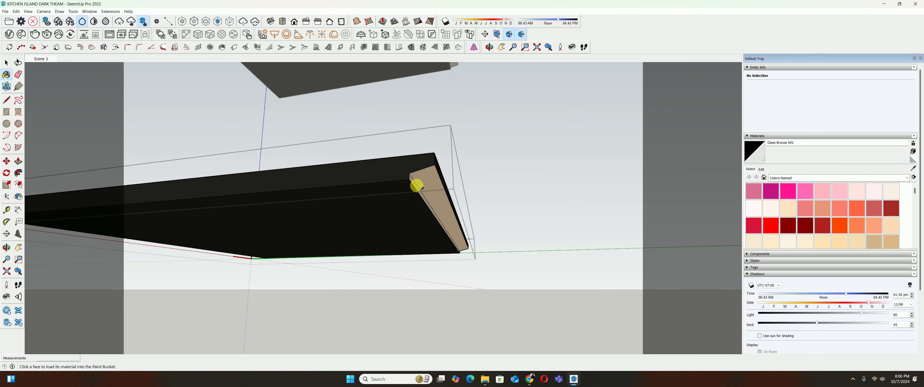
left_click(424, 183, "alt")
Adjust the Emissive material's intensity and shift its glow colour toward yellow
left_click(9, 34)
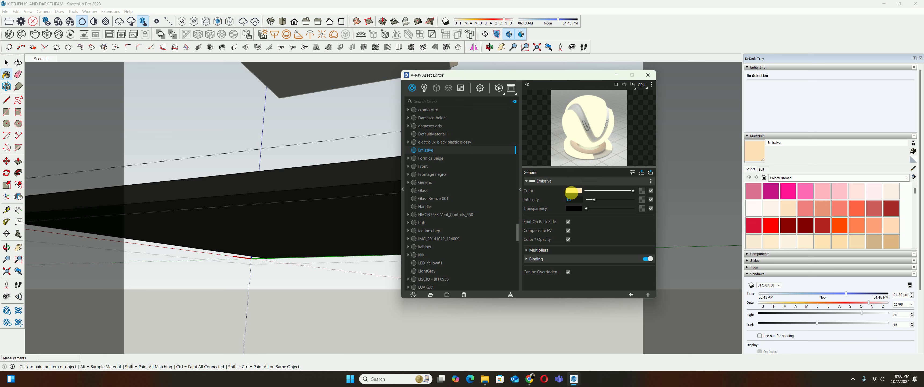
double_click(573, 199)
type("2.5")
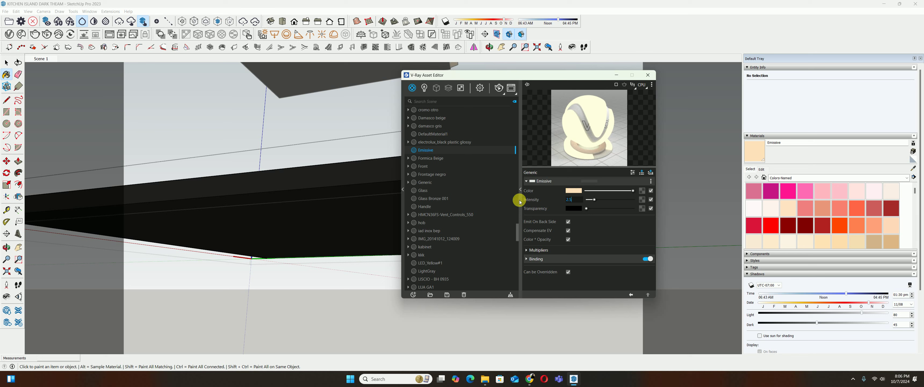
left_click(573, 190)
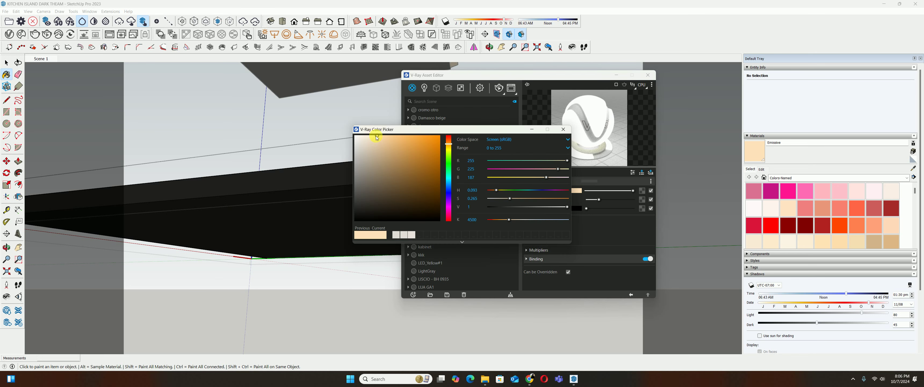
left_click(449, 147)
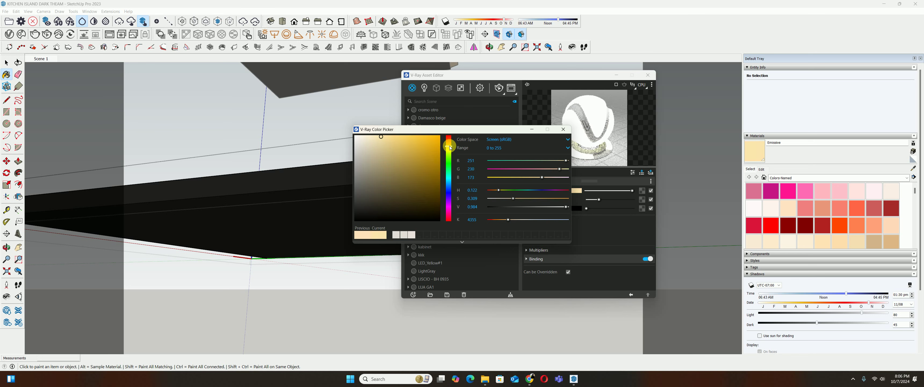
left_click(376, 132)
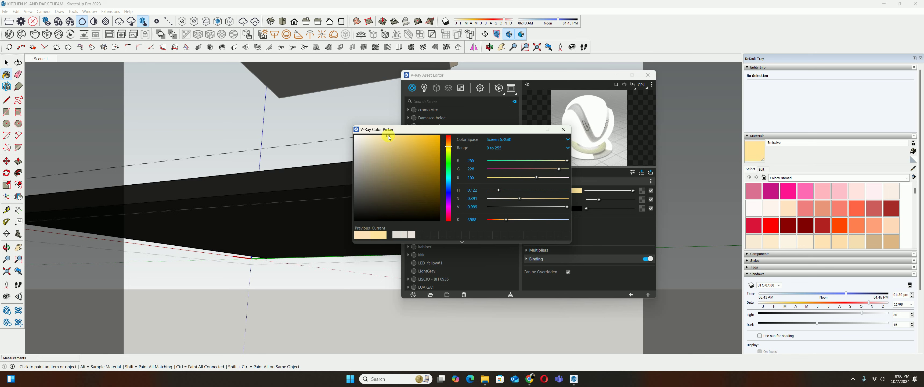
left_click(563, 129)
left_click(647, 75)
Return to the Scene 1 view, zoom toward the tall cabinet and start an interactive render
scroll(502, 178, "down", 3)
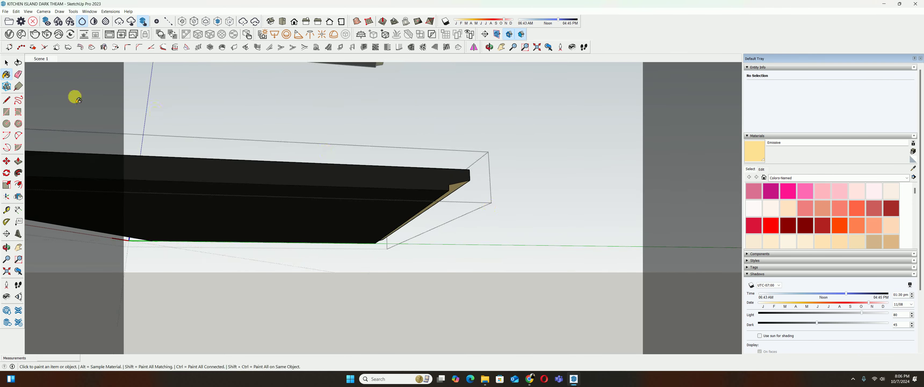
left_click(6, 63)
left_click(40, 58)
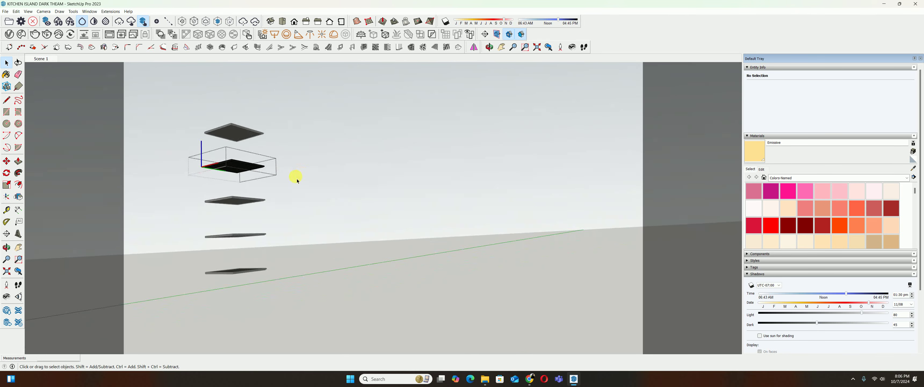
scroll(251, 170, "up", 2)
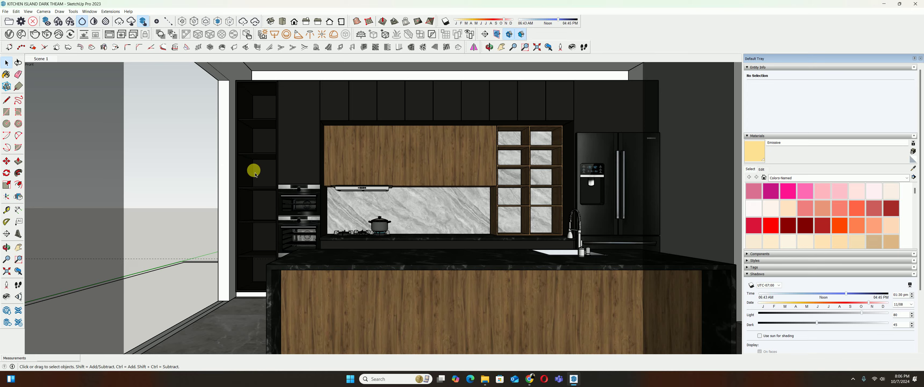
scroll(326, 169, "up", 2)
scroll(324, 183, "up", 2)
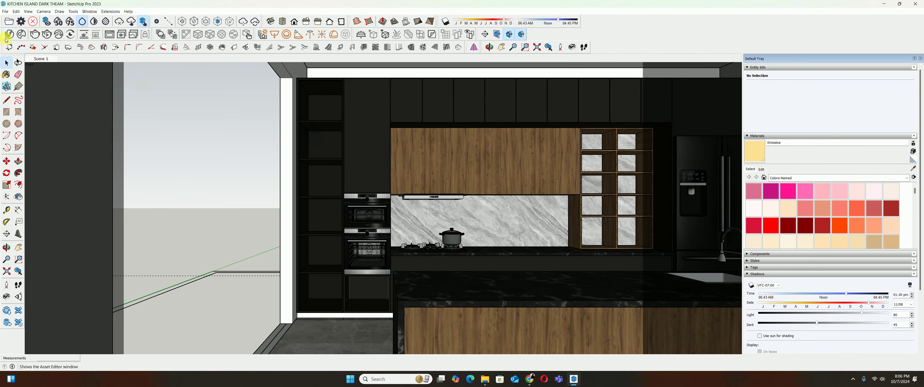
left_click(46, 55)
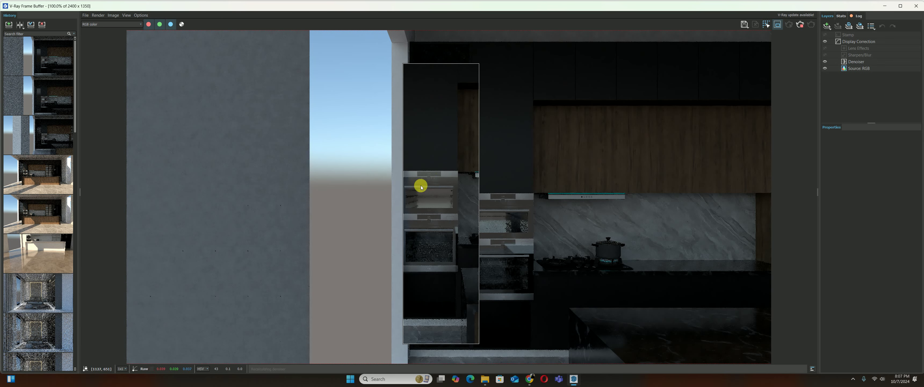
Fit the render region to the tall shelf column up to the ceiling, re-render, then return to SketchUp
left_click_drag(403, 200, 355, 199)
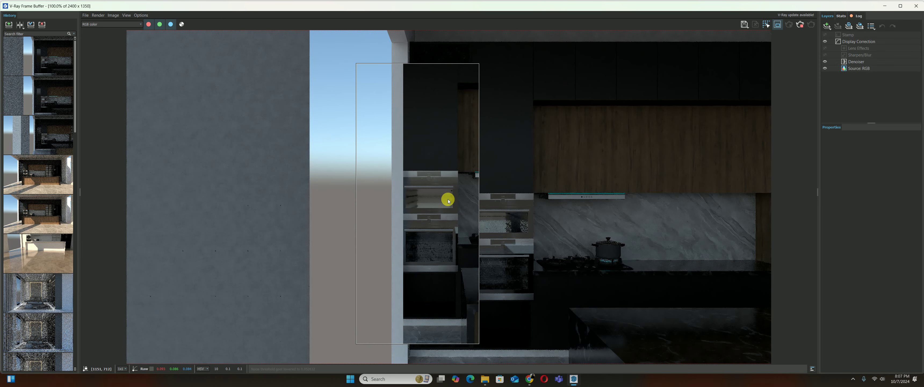
left_click_drag(479, 197, 411, 204)
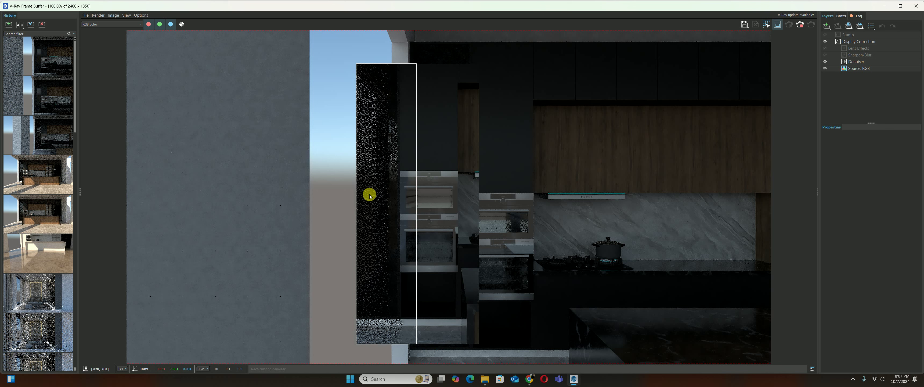
left_click_drag(354, 193, 337, 195)
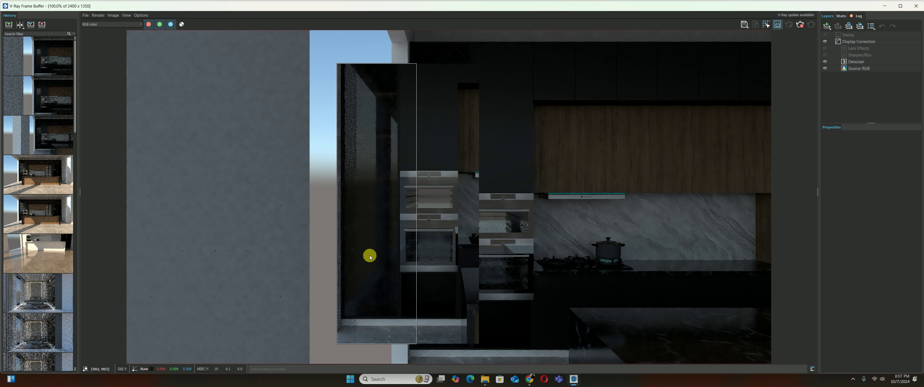
scroll(381, 129, "up", 1)
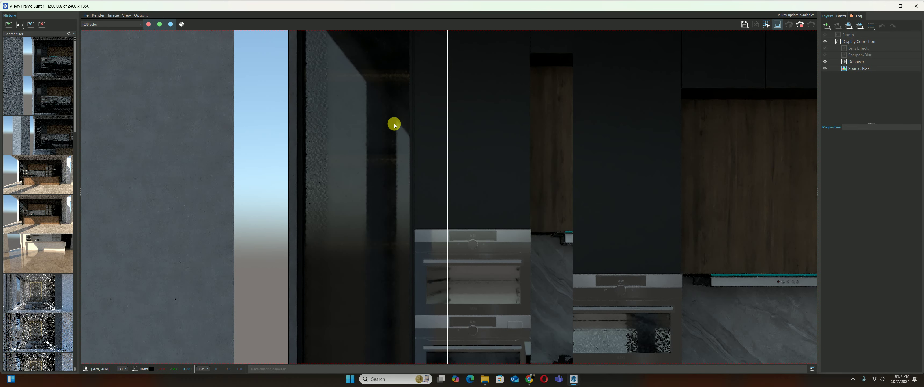
scroll(385, 138, "down", 1)
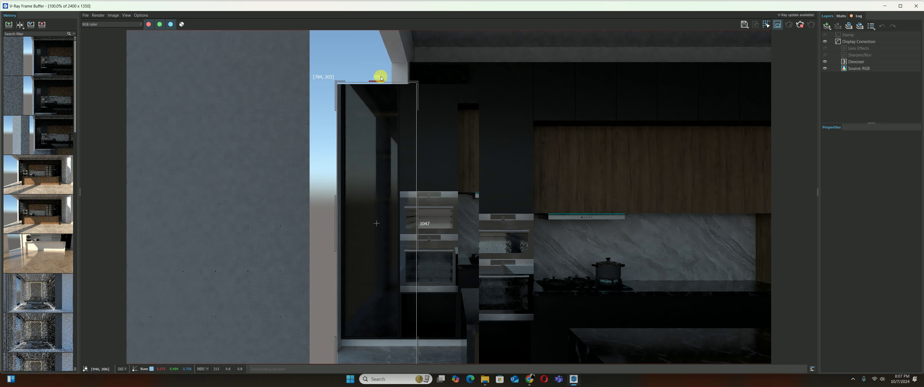
left_click_drag(383, 84, 386, 52)
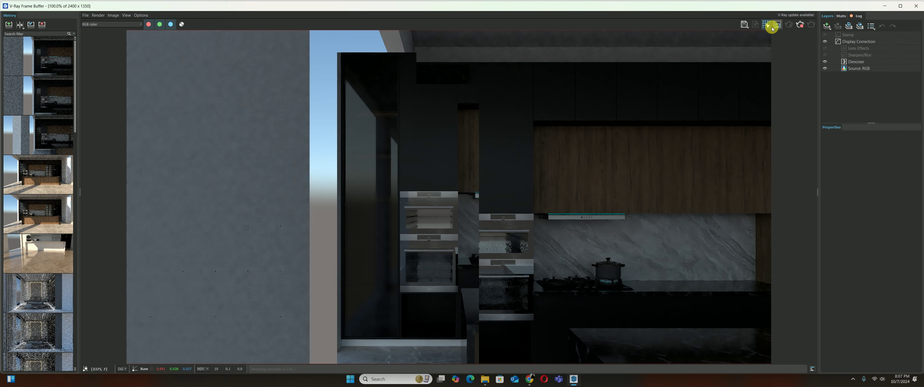
left_click(800, 25)
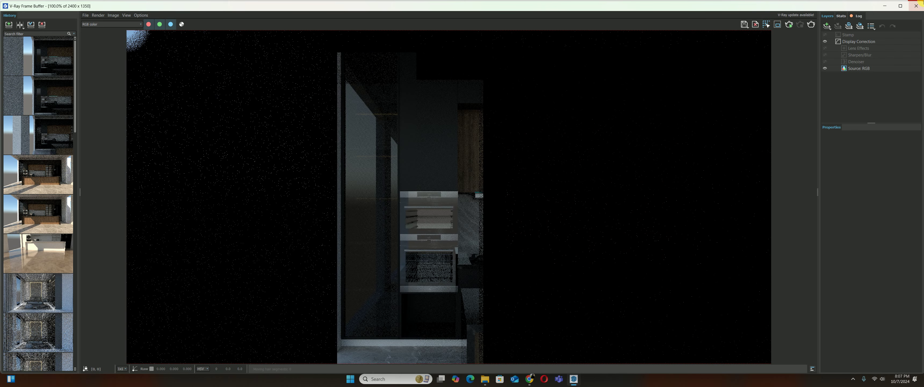
left_click(573, 379)
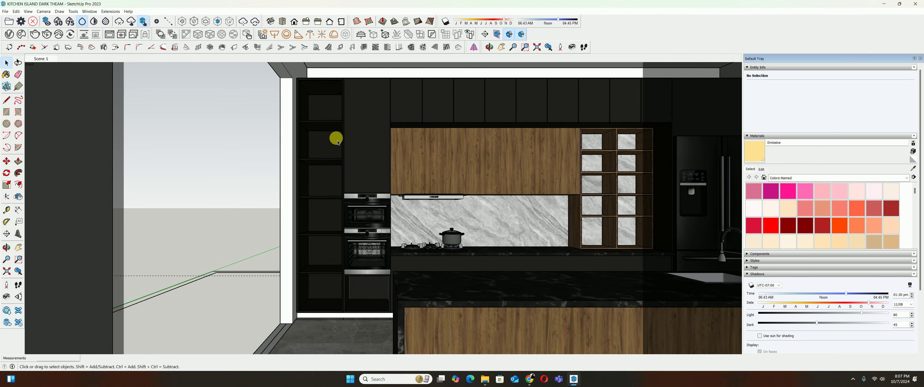
Orbit and zoom down to a low side view of the tall shelf cabinet
middle_click_drag(321, 124, 334, 165)
scroll(334, 164, "up", 2)
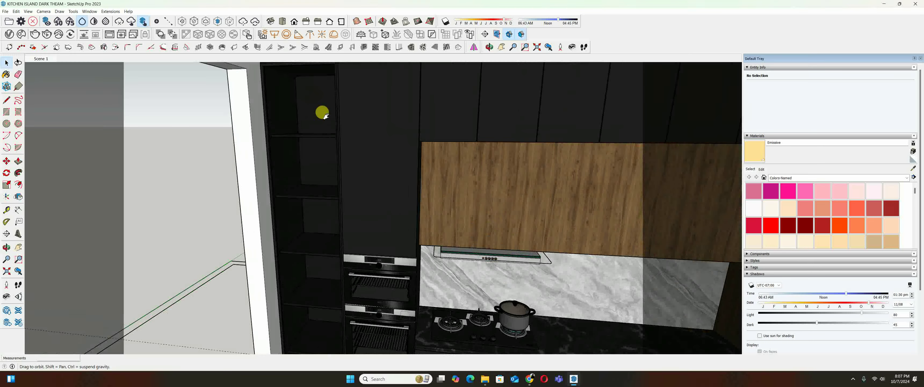
scroll(334, 164, "up", 3)
scroll(334, 150, "up", 3)
scroll(333, 184, "down", 3)
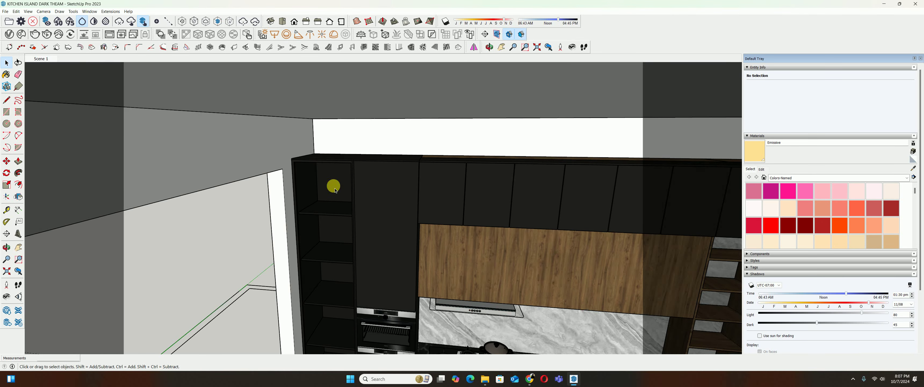
scroll(324, 153, "up", 3)
middle_click_drag(323, 153, 303, 166)
scroll(302, 166, "down", 5)
middle_click_drag(371, 167, 305, 153)
scroll(308, 158, "down", 3)
scroll(407, 148, "up", 2)
mouse_move(406, 148)
middle_mouse_down()
mouse_move(373, 225)
mouse_move(332, 268)
mouse_move(341, 283)
middle_mouse_up()
scroll(340, 282, "up", 2)
scroll(336, 249, "up", 2)
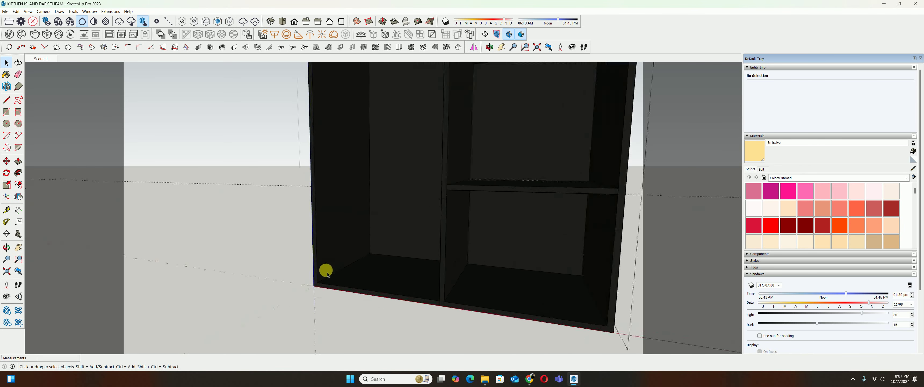
scroll(326, 268, "up", 2)
Select the compartment's four back edges and make a Ctrl-Move copy of them
double_click(386, 243)
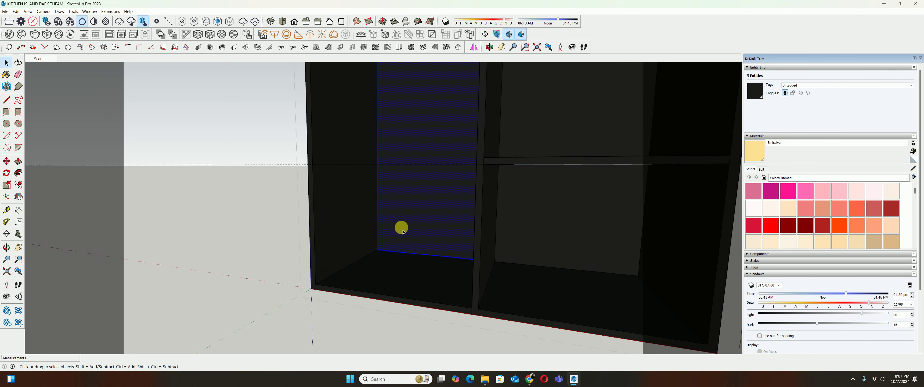
left_click(396, 174, "shift")
mouse_move(393, 173)
middle_mouse_down()
mouse_move(412, 205)
mouse_move(411, 229)
middle_mouse_up()
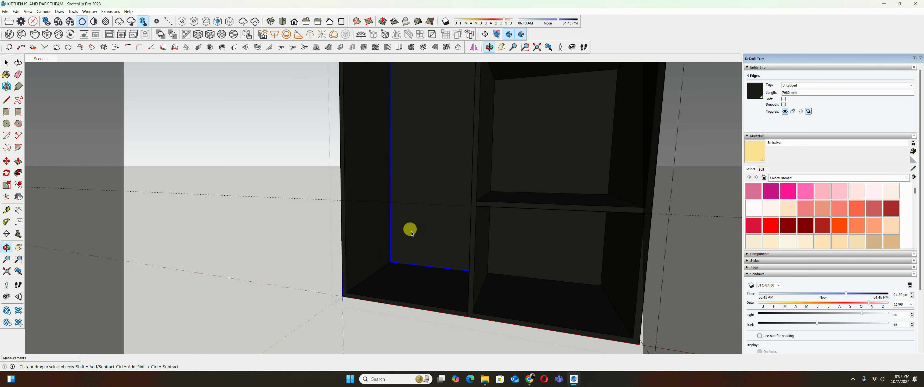
key("m")
scroll(390, 246, "up", 2)
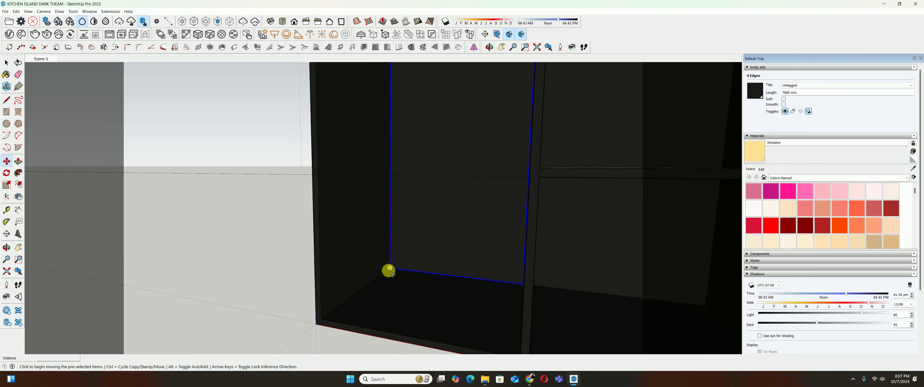
left_click(390, 268)
key("ctrl")
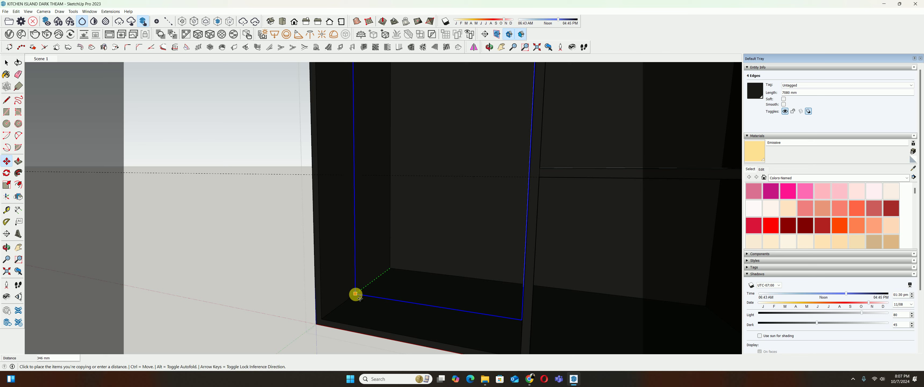
type("0")
key("Return")
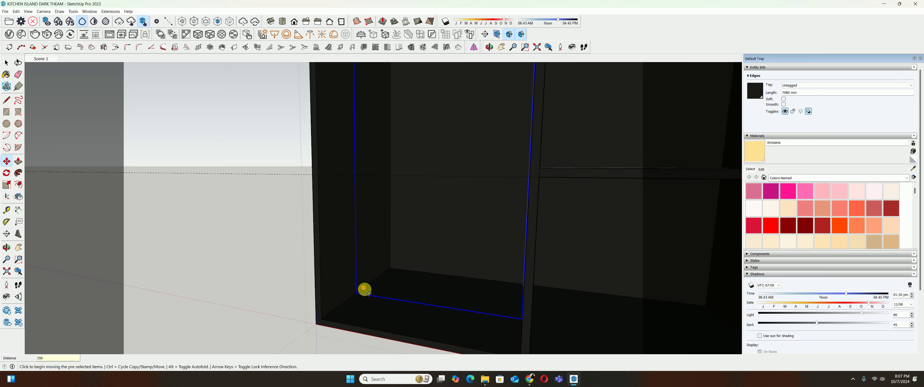
left_click(358, 293)
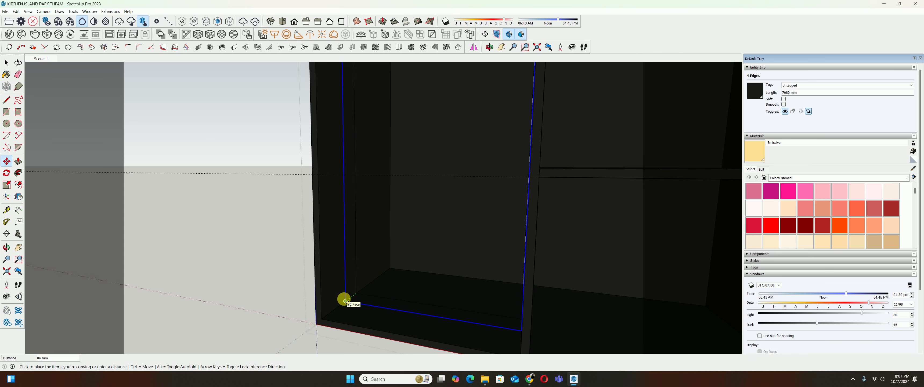
key("space")
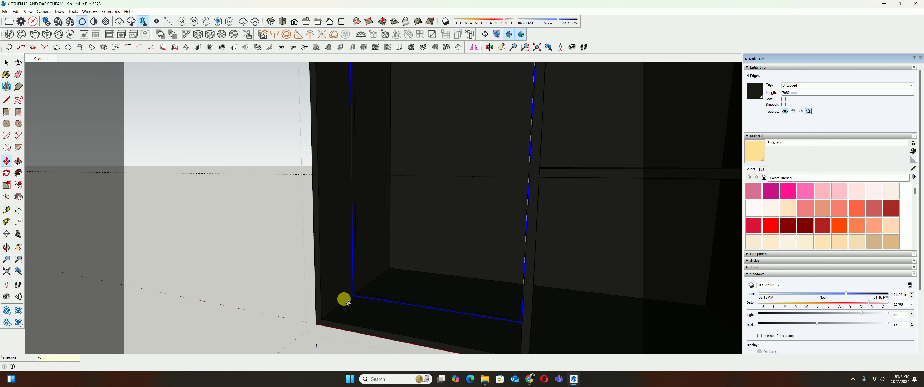
Paint the narrow strip inside the opening with Emissive, then clear the selection
middle_click_drag(365, 295, 408, 278)
left_click(755, 141)
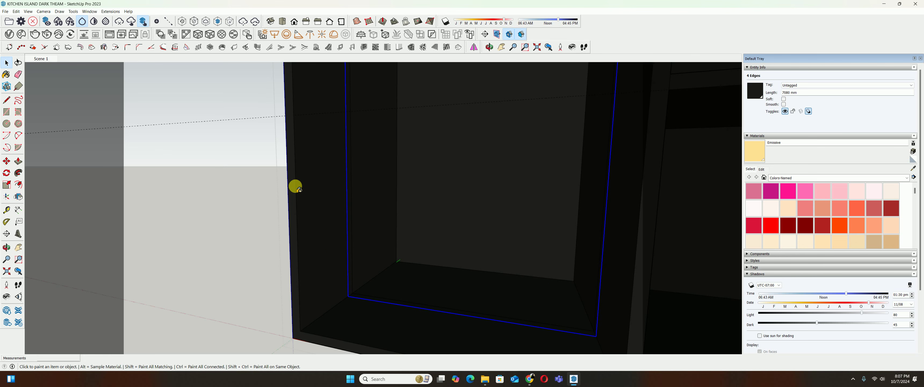
scroll(350, 194, "up", 3)
left_click(363, 201)
scroll(362, 201, "down", 3)
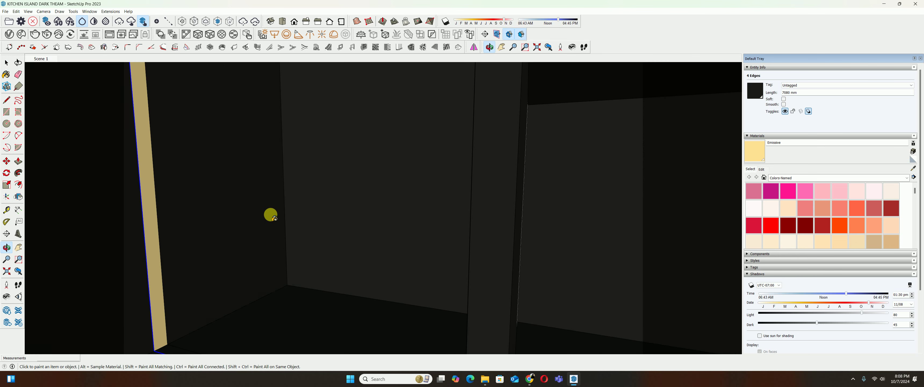
mouse_move(268, 213)
middle_mouse_down()
mouse_move(509, 212)
mouse_move(489, 283)
mouse_move(481, 198)
mouse_move(451, 260)
mouse_move(412, 190)
middle_mouse_up()
scroll(413, 190, "up", 3)
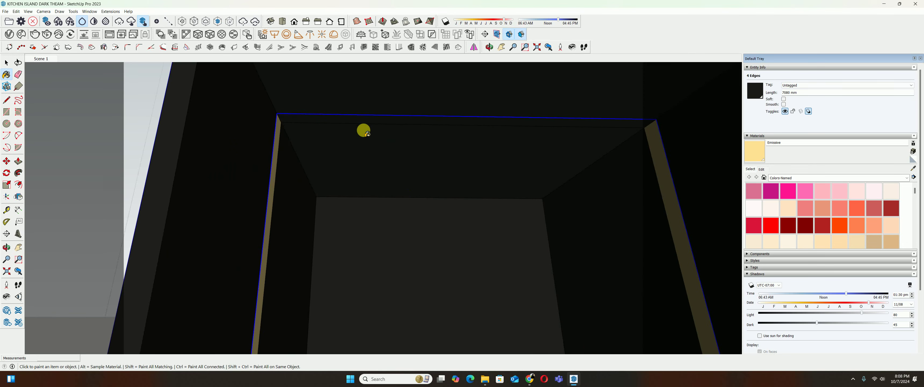
scroll(362, 130, "up", 2)
key("space")
scroll(345, 151, "down", 2)
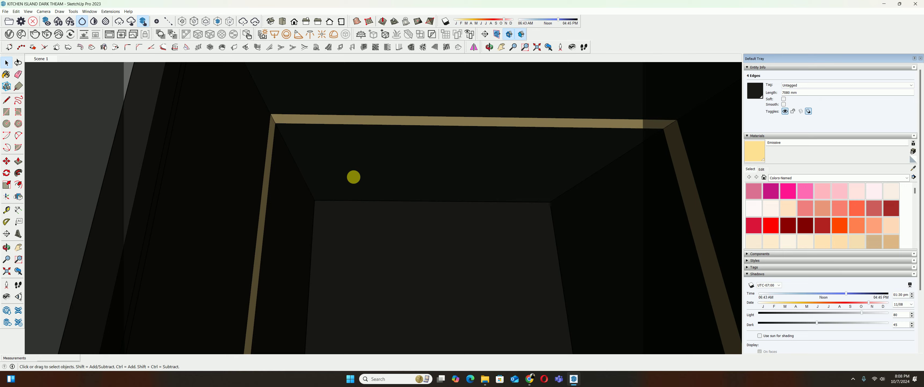
middle_click_drag(354, 178, 357, 203)
scroll(369, 208, "down", 1)
scroll(381, 214, "down", 2)
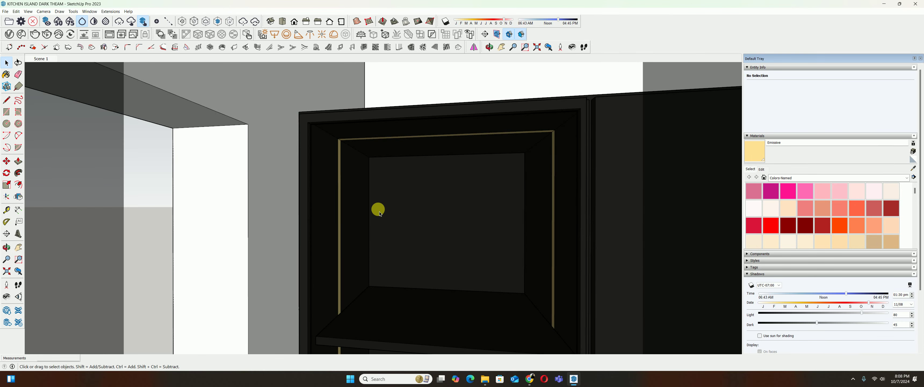
Zoom out to a lower front view of the kitchen and start a new V-Ray interactive render
scroll(380, 214, "down", 2)
scroll(402, 216, "down", 2)
scroll(423, 233, "down", 2)
scroll(416, 252, "down", 1)
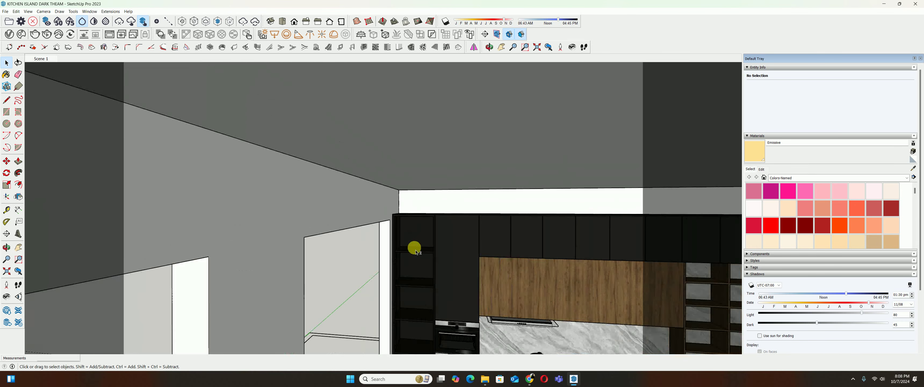
mouse_move(416, 252)
middle_mouse_down()
mouse_move(384, 231)
mouse_move(412, 204)
mouse_move(416, 215)
mouse_move(394, 237)
mouse_move(420, 238)
mouse_move(420, 248)
mouse_move(419, 214)
middle_mouse_up()
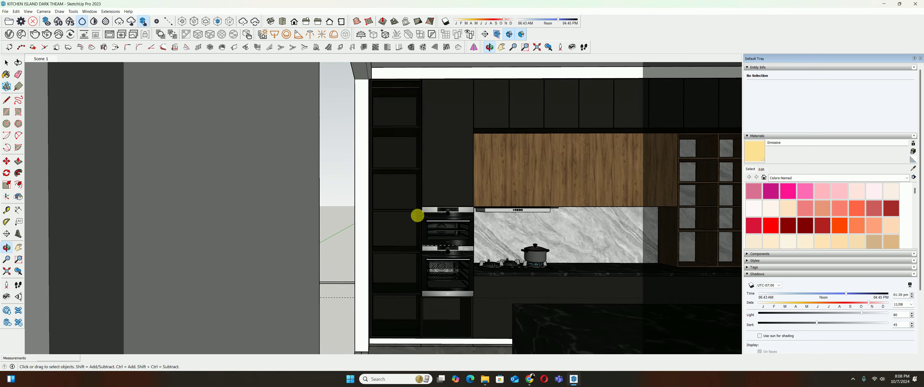
left_click(46, 35)
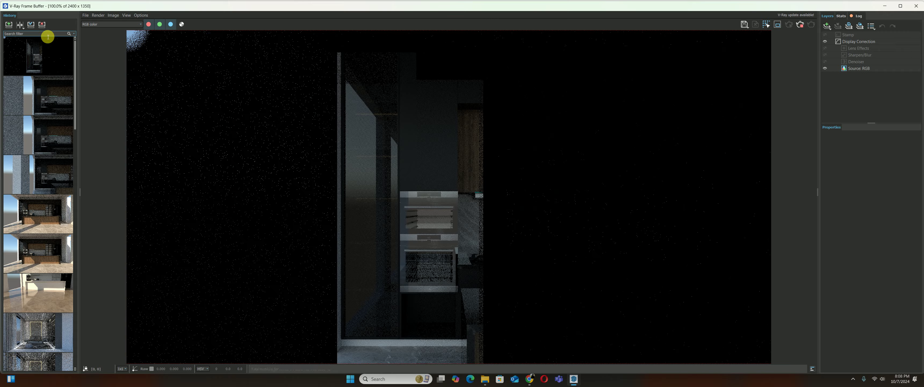
Zoom around the render to inspect the glowing shelf strip, then close the Frame Buffer
scroll(465, 178, "down", 2)
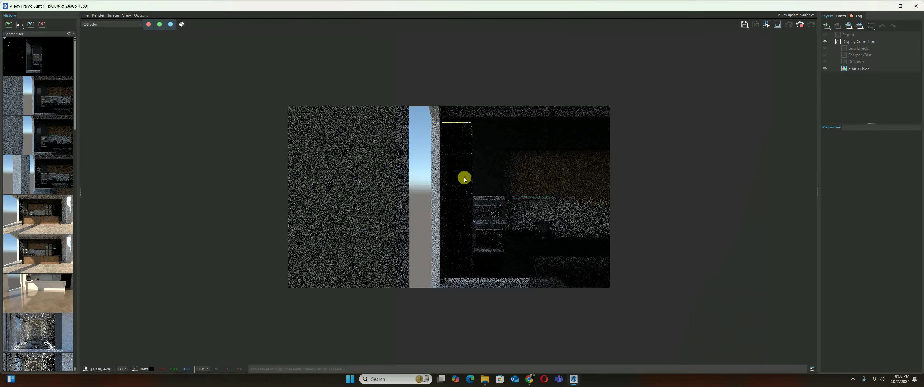
scroll(472, 233, "up", 2)
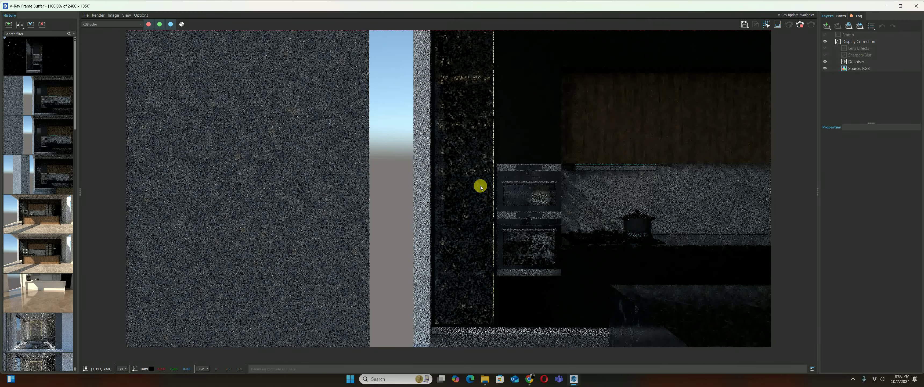
scroll(472, 190, "down", 2)
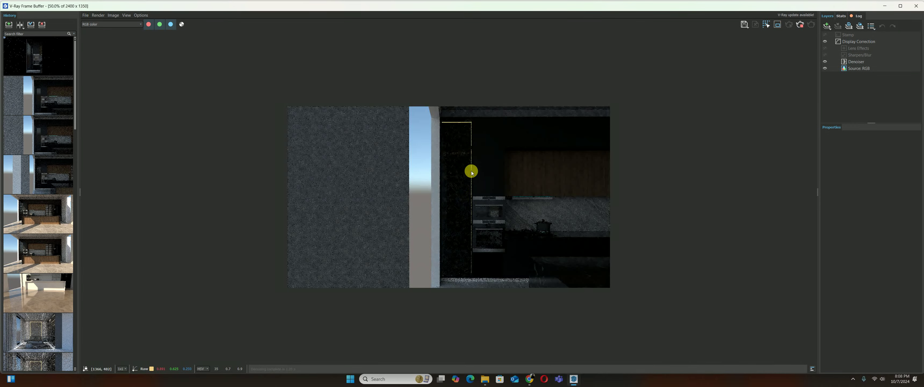
scroll(471, 174, "up", 2)
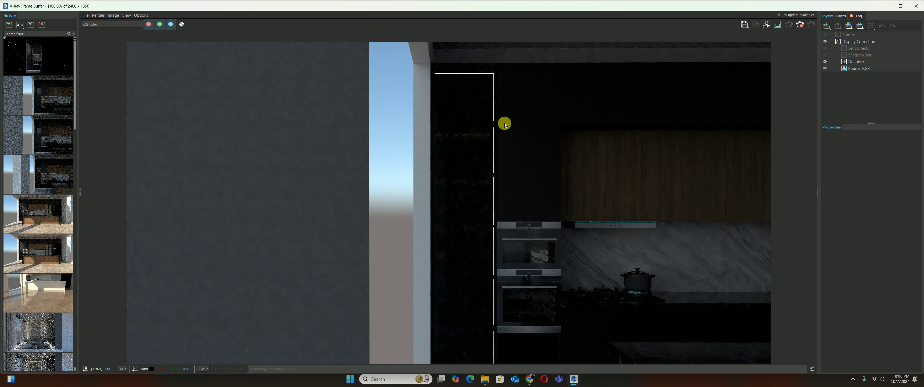
left_click(916, 6)
Orbit and zoom up to the tall cabinet's top and the ceiling above it
scroll(392, 144, "up", 2)
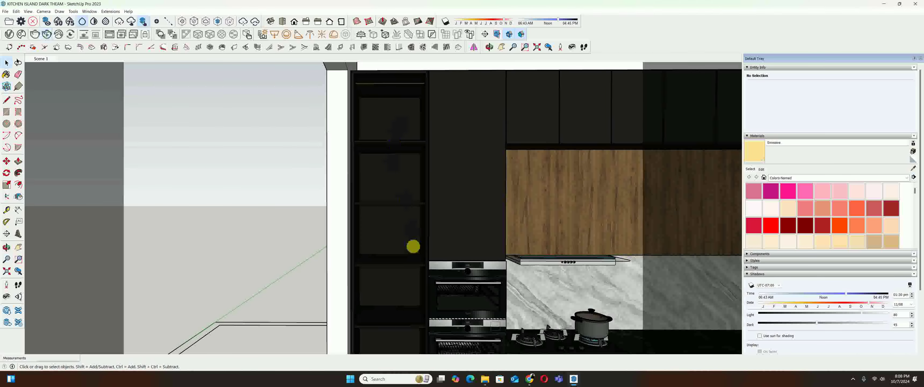
scroll(357, 232, "up", 2)
scroll(364, 235, "up", 2)
scroll(363, 236, "down", 2)
scroll(369, 262, "up", 2)
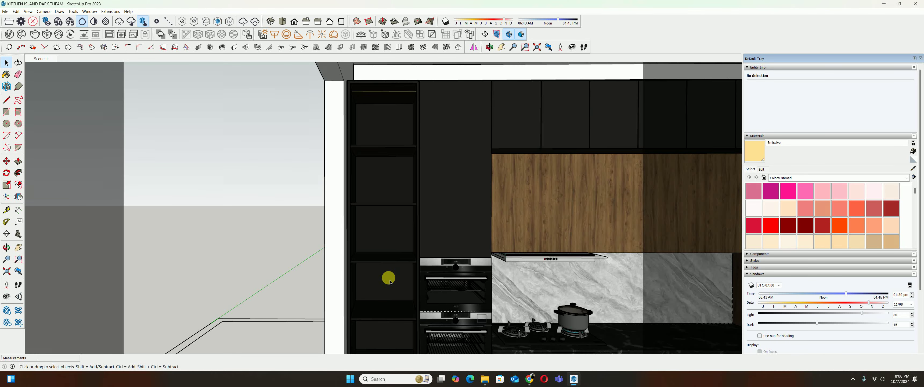
scroll(381, 190, "up", 2)
middle_click_drag(404, 215, 363, 216)
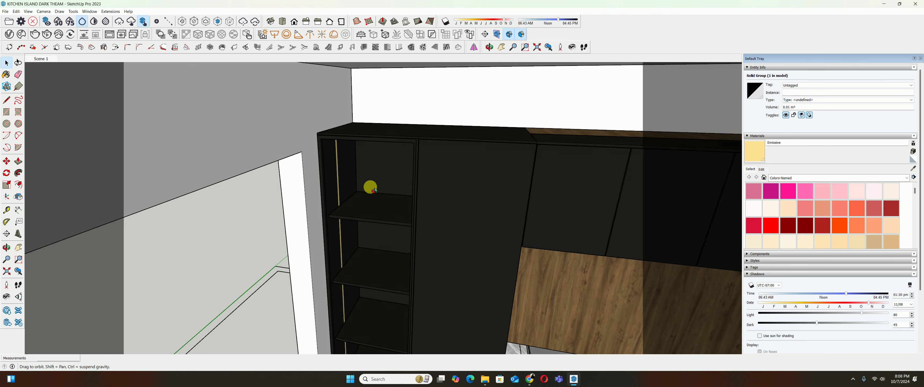
middle_click_drag(373, 159, 371, 161)
scroll(382, 194, "up", 2)
scroll(381, 190, "up", 2)
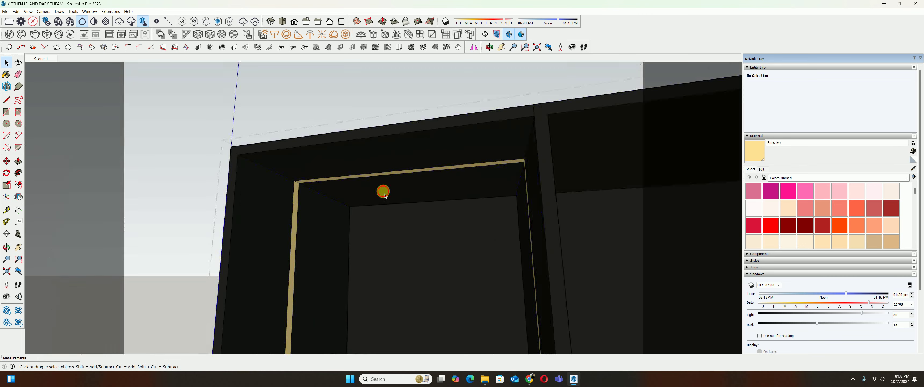
scroll(383, 218, "up", 2)
Select the cabinet's top inside edge and Ctrl-Move a copy offset 10 mm
left_click(374, 208)
scroll(352, 197, "up", 2)
scroll(334, 201, "up", 2)
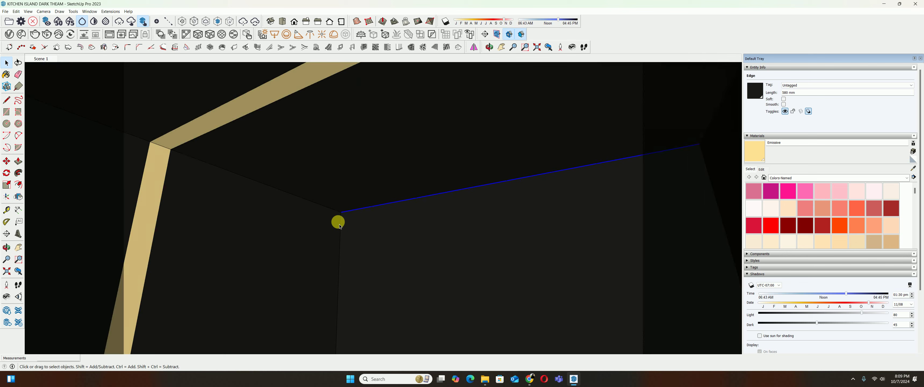
key("m")
left_click(344, 217)
key("ctrl")
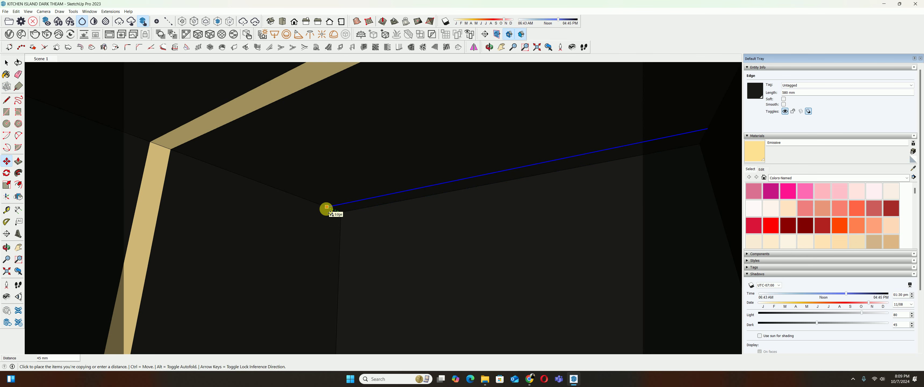
key("ctrl")
scroll(326, 207, "up", 1)
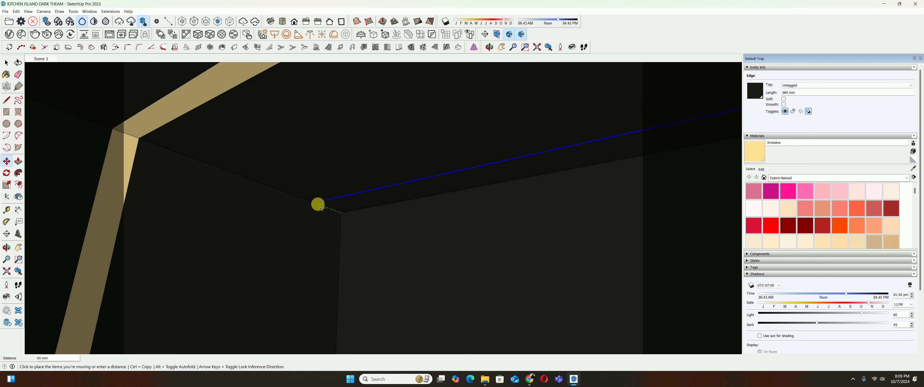
type("10")
key("Escape")
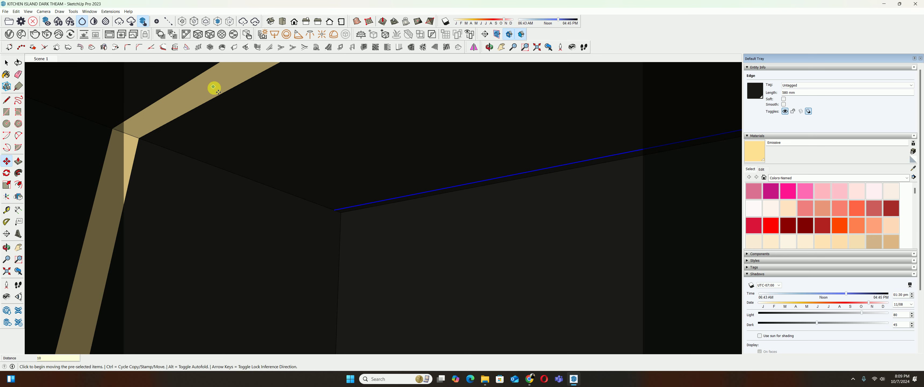
Paint the thin strip between the two edges with Emissive
key("b")
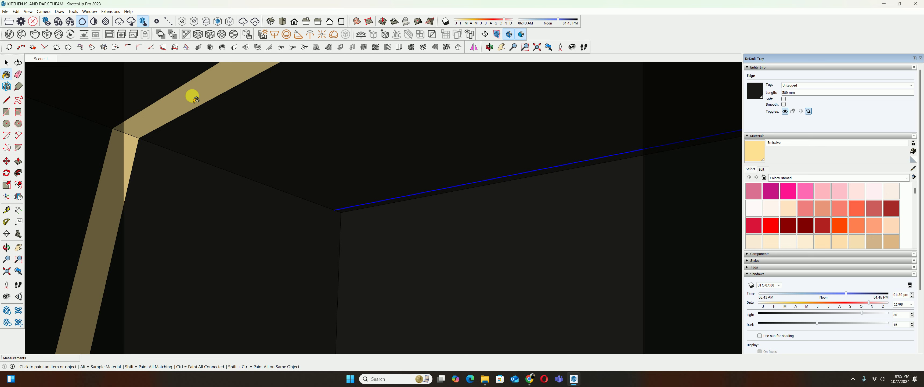
scroll(323, 187, "up", 2)
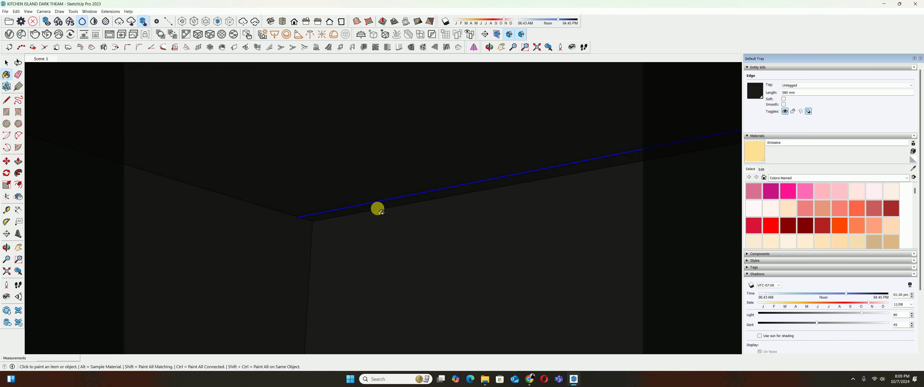
left_click(381, 212)
scroll(377, 215, "down", 6)
key("space")
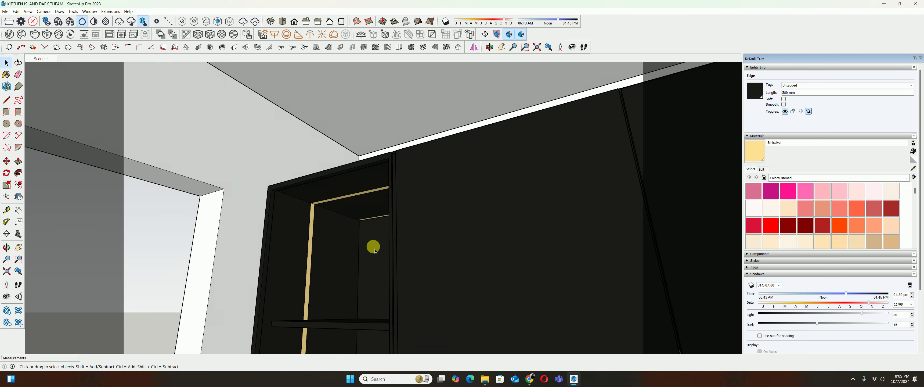
scroll(398, 273, "down", 3)
Open the shelf component and rotate the Rectangle Light 5°
scroll(429, 251, "up", 5)
double_click(429, 222)
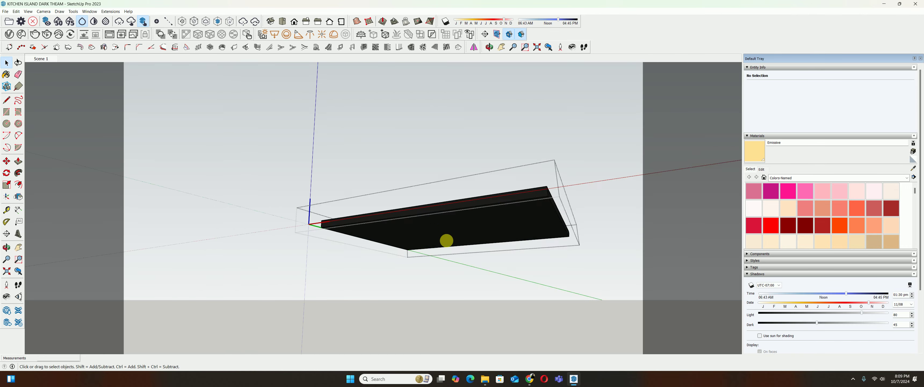
mouse_move(446, 241)
middle_mouse_down()
mouse_move(385, 180)
mouse_move(402, 175)
middle_mouse_up()
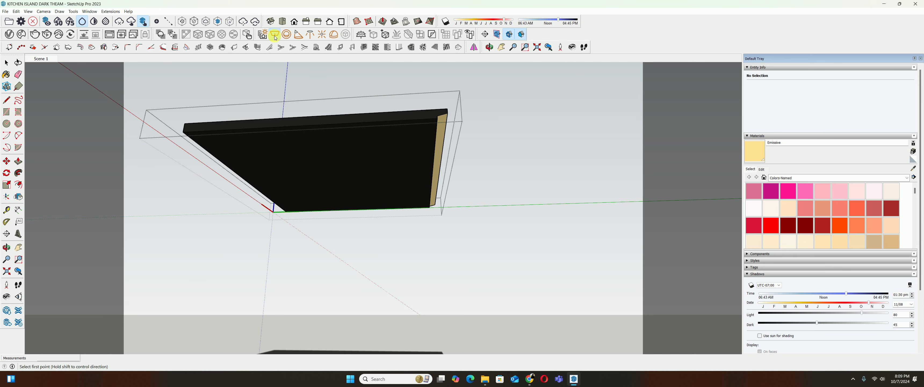
mouse_move(441, 112)
middle_mouse_down()
mouse_move(324, 118)
mouse_move(446, 118)
mouse_move(397, 110)
mouse_move(413, 120)
mouse_move(409, 114)
middle_mouse_up()
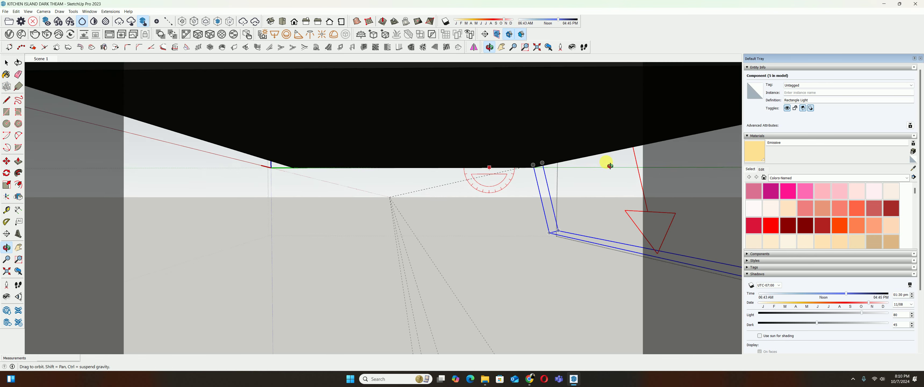
mouse_move(610, 166)
left_mouse_down()
mouse_move(509, 157)
mouse_move(536, 157)
mouse_move(511, 173)
mouse_move(503, 155)
left_mouse_up()
key("q")
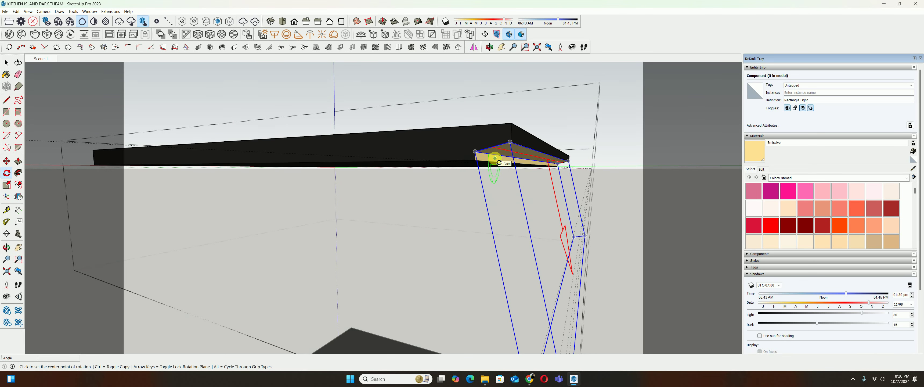
left_click(475, 151)
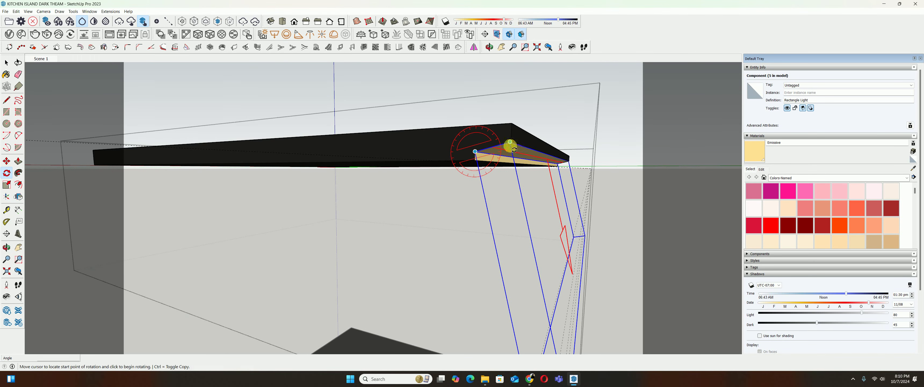
left_click(510, 142)
type("5")
key("Return")
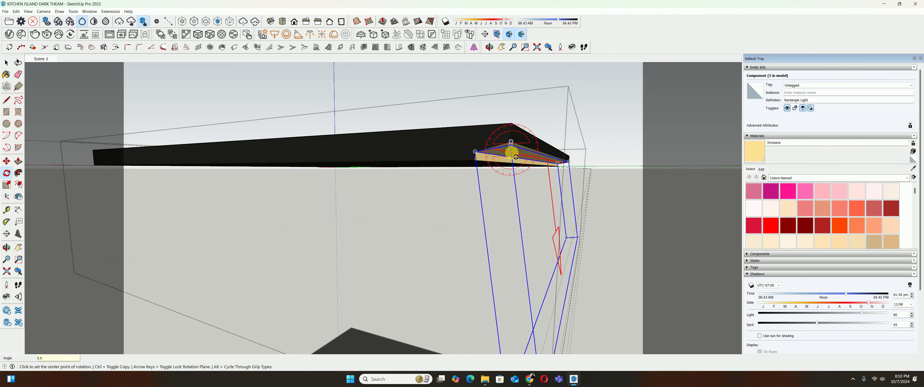
Stretch the light about 3.12 times taller along blue and rotate it upright between the shelves
mouse_move(512, 150)
middle_mouse_down()
mouse_move(571, 188)
mouse_move(557, 257)
mouse_move(514, 178)
middle_mouse_up()
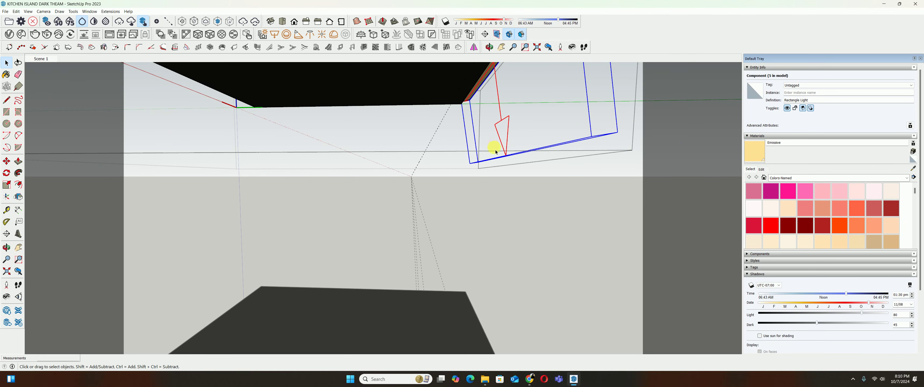
key("s")
mouse_move(510, 155)
left_mouse_down()
mouse_move(517, 251)
mouse_move(466, 292)
left_mouse_up()
mouse_move(466, 292)
middle_mouse_down()
mouse_move(493, 271)
mouse_move(486, 194)
middle_mouse_up()
key("q")
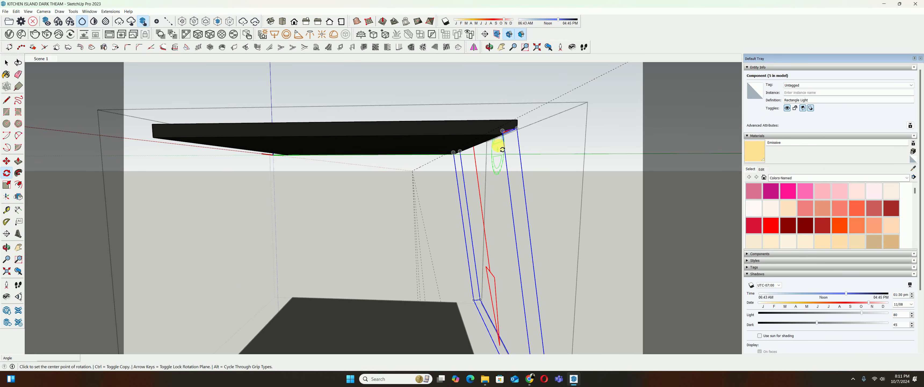
mouse_move(501, 142)
middle_mouse_down()
mouse_move(478, 149)
mouse_move(495, 248)
mouse_move(454, 165)
middle_mouse_up()
left_click(492, 140)
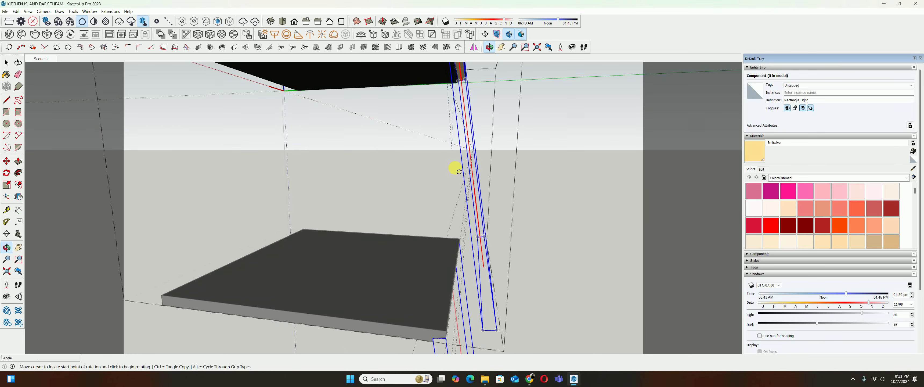
left_click(483, 330)
mouse_move(446, 331)
middle_mouse_down()
mouse_move(499, 271)
mouse_move(520, 284)
mouse_move(481, 219)
mouse_move(423, 192)
mouse_move(476, 165)
middle_mouse_up()
key("space")
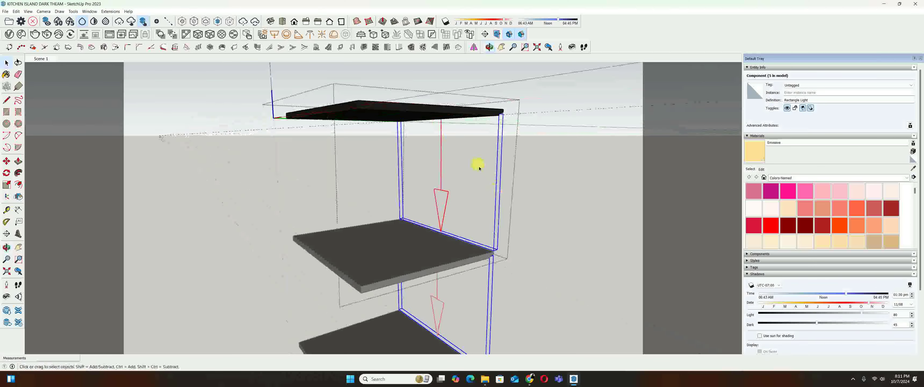
Make the Rectangle Light invisible in renders and adjust its diffuse and specular options
left_click(9, 34)
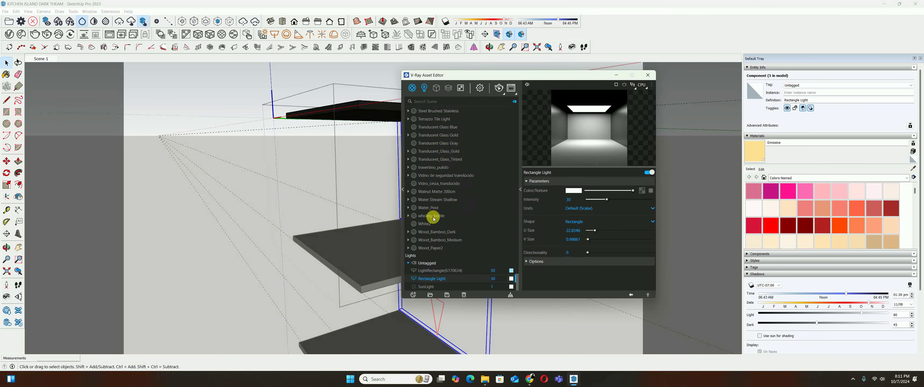
left_click(536, 262)
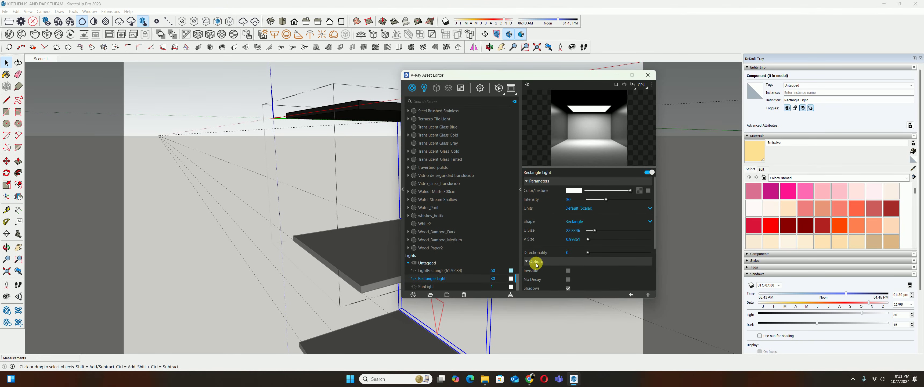
scroll(538, 262, "down", 3)
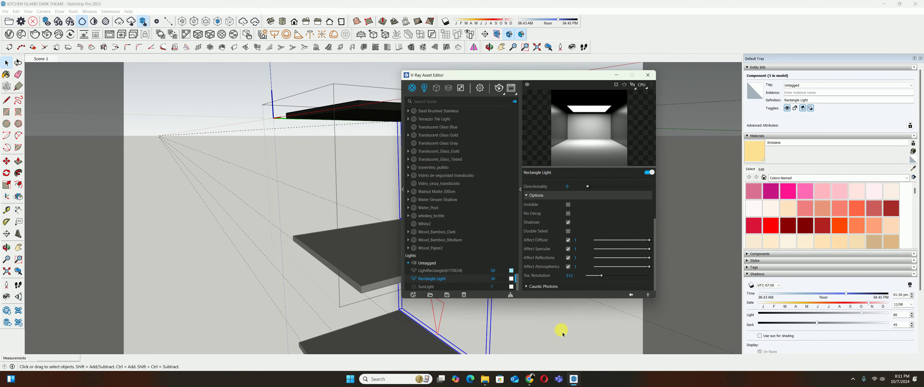
left_click(567, 205)
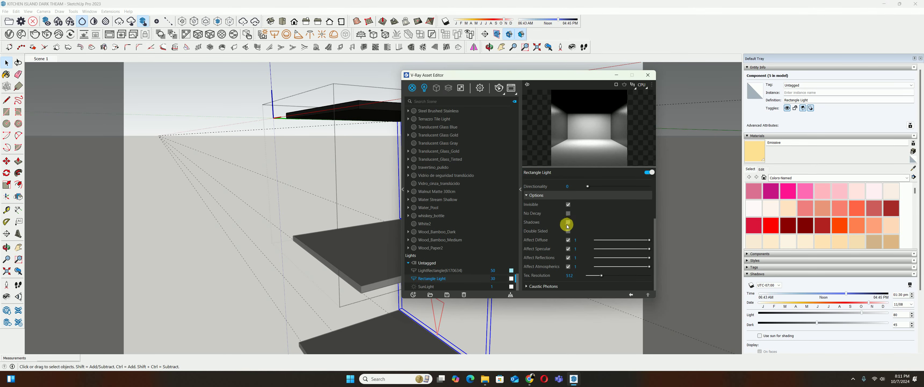
left_click(568, 242)
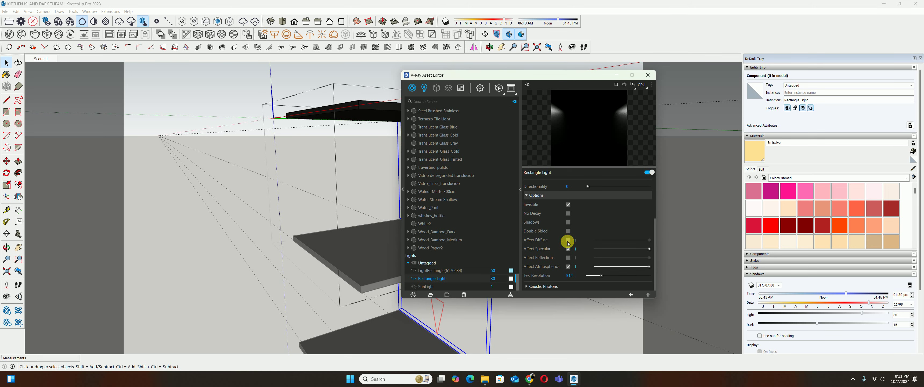
left_click(568, 241)
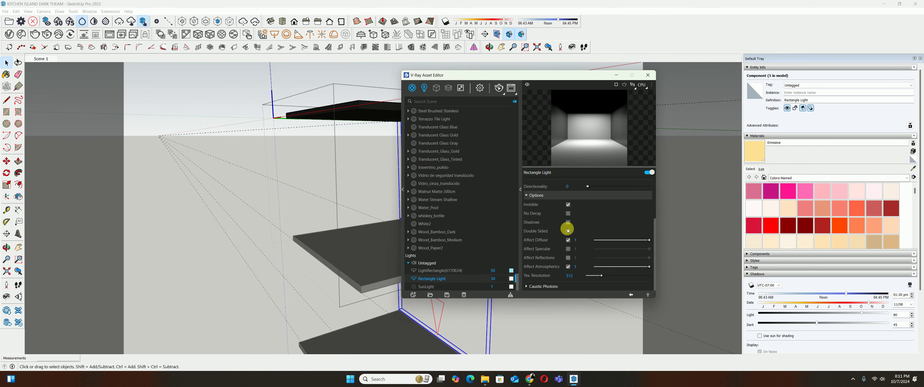
scroll(565, 259, "up", 3)
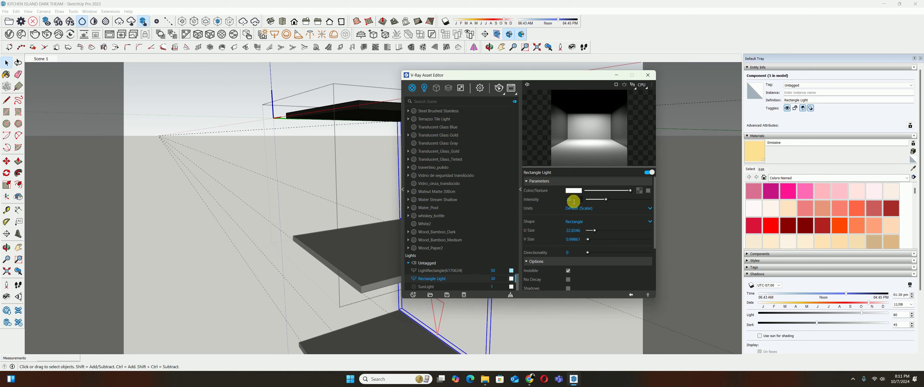
Warm the light colour to about 5634 K and close the Asset Editor
left_click(573, 190)
left_click(449, 146)
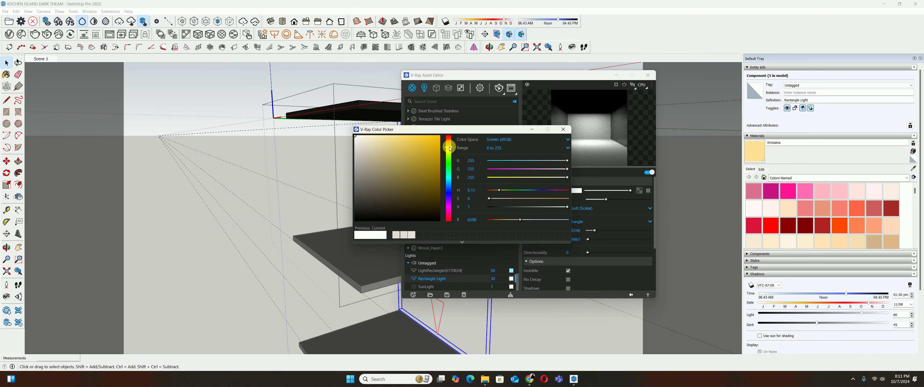
left_click_drag(449, 147, 448, 144)
left_click_drag(532, 220, 515, 221)
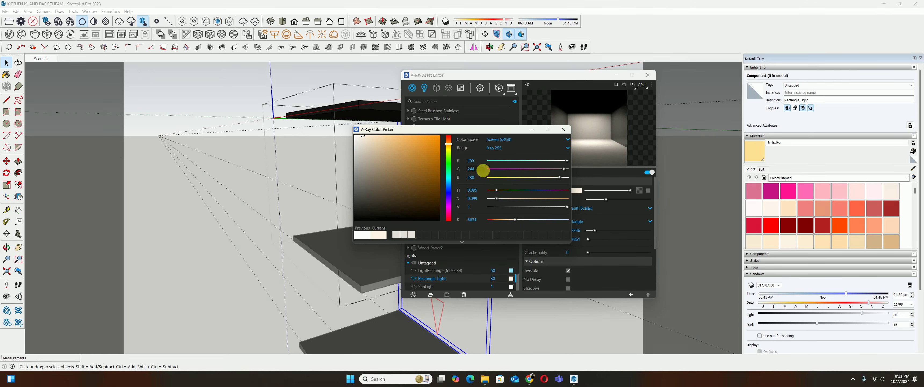
left_click(562, 129)
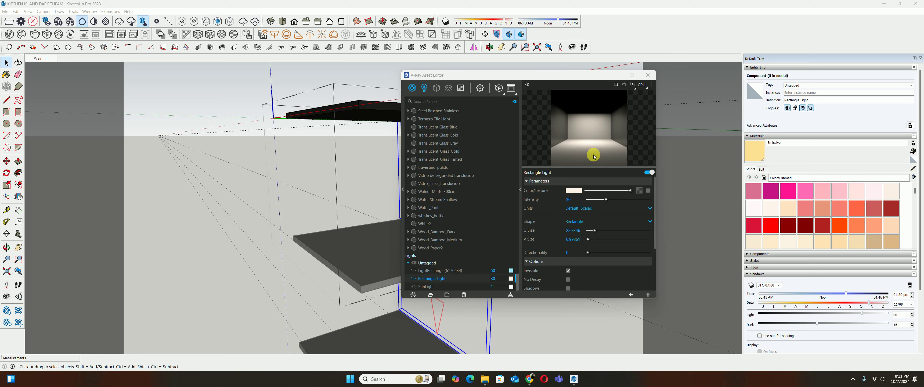
left_click(647, 74)
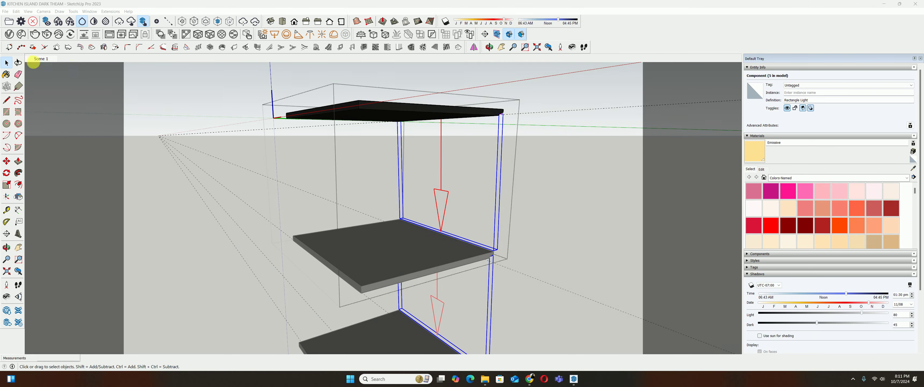
Return to Scene 1, frame the kitchen wall, and start an interactive V-Ray render
left_click(40, 59)
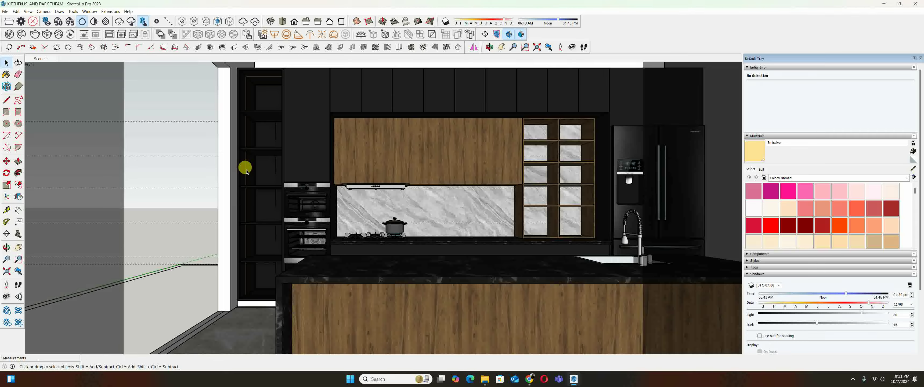
mouse_move(245, 168)
middle_mouse_down("shift")
mouse_move(279, 171)
mouse_move(340, 202)
mouse_move(367, 200)
mouse_move(336, 201)
mouse_move(324, 179)
middle_mouse_up("shift")
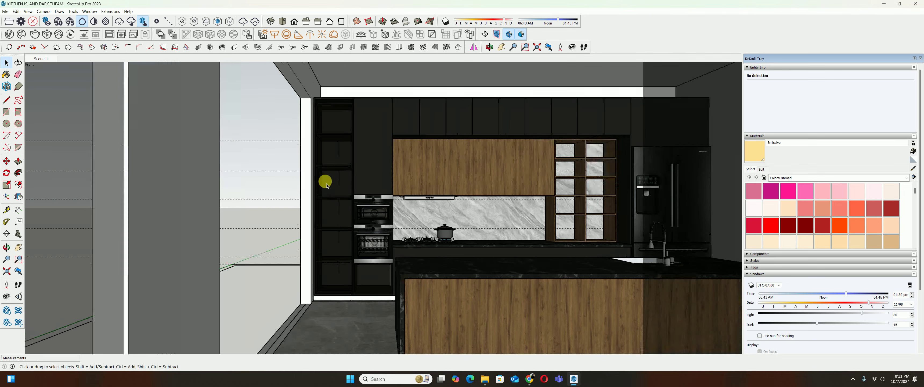
left_click(46, 35)
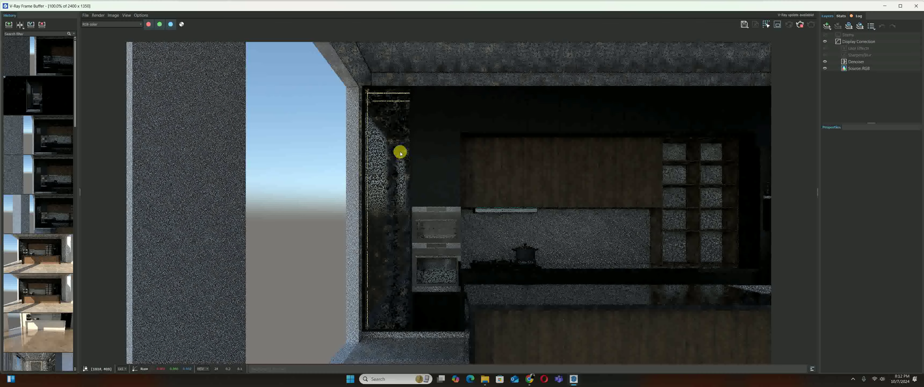
Zoom in and out on the render to check the warm strips along the tall column
scroll(401, 156, "up", 1)
scroll(398, 160, "down", 1)
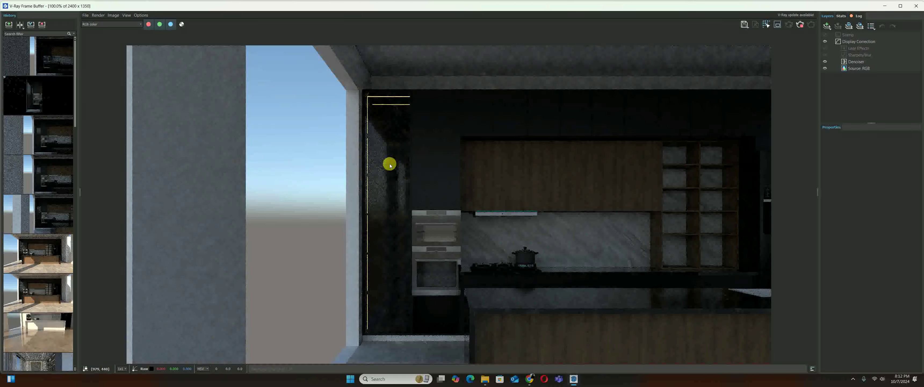
scroll(389, 165, "up", 1)
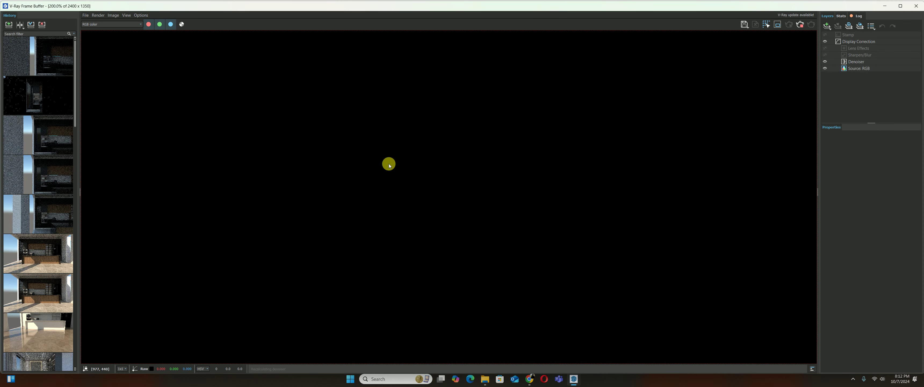
scroll(387, 167, "down", 1)
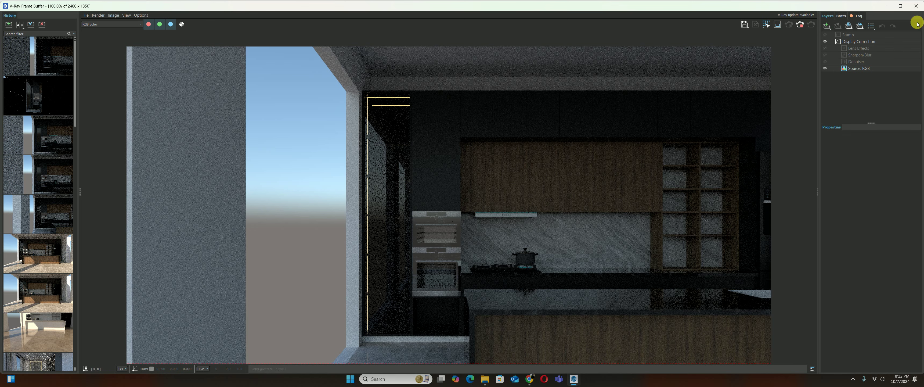
Close the Frame Buffer, open the tall shelf group and select its Rectangle Light
left_click(916, 6)
scroll(331, 174, "up", 3)
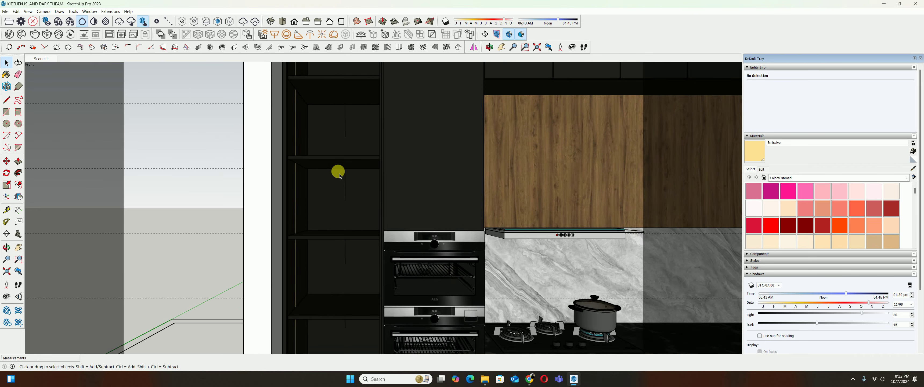
scroll(320, 190, "up", 2)
mouse_move(332, 160)
middle_mouse_down()
mouse_move(314, 207)
mouse_move(308, 184)
middle_mouse_up()
left_click(308, 185)
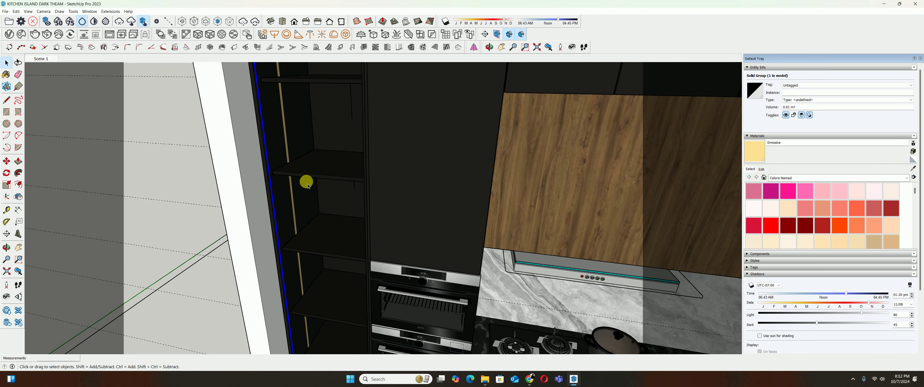
double_click(318, 178)
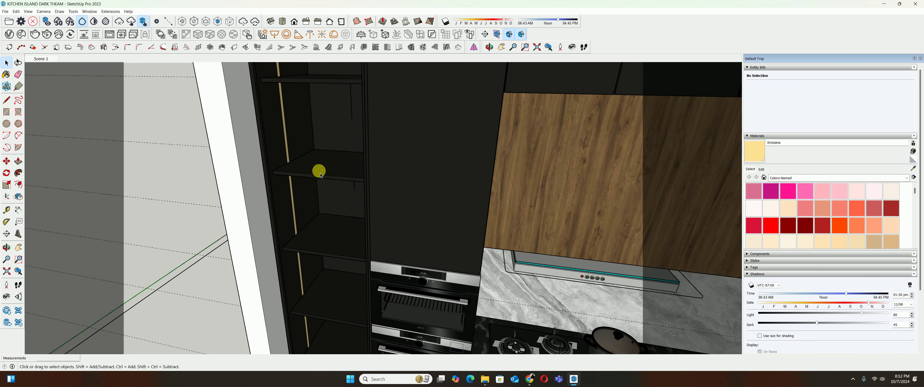
mouse_move(326, 178)
middle_mouse_down()
mouse_move(315, 160)
mouse_move(379, 190)
mouse_move(330, 192)
mouse_move(402, 149)
mouse_move(382, 165)
mouse_move(393, 153)
middle_mouse_up()
left_click(360, 185)
Move the Rectangle Light over toward the shelf edge
key("m")
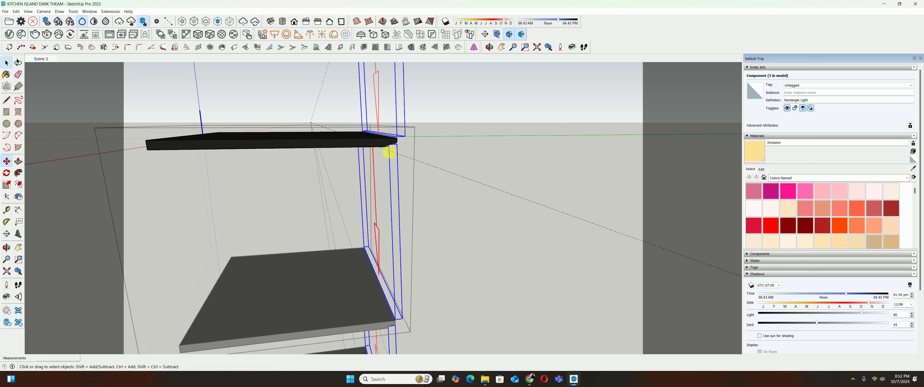
scroll(394, 152, "up", 1)
scroll(394, 154, "up", 2)
left_click(394, 154)
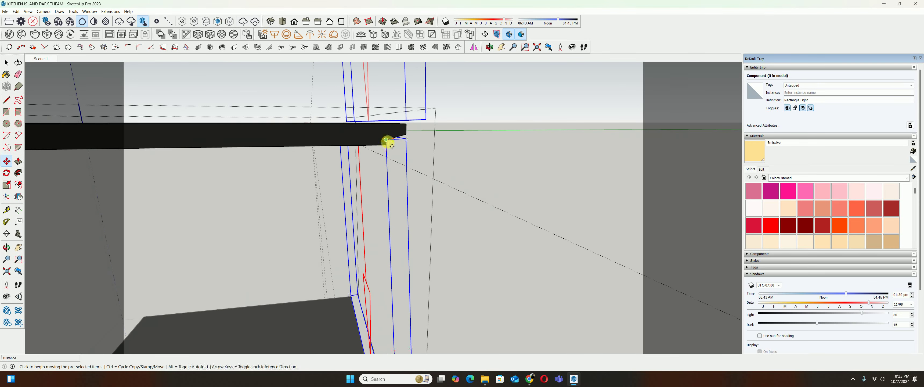
mouse_move(382, 182)
middle_mouse_down()
mouse_move(276, 186)
mouse_move(514, 169)
mouse_move(248, 176)
mouse_move(209, 144)
middle_mouse_up()
left_click(217, 155)
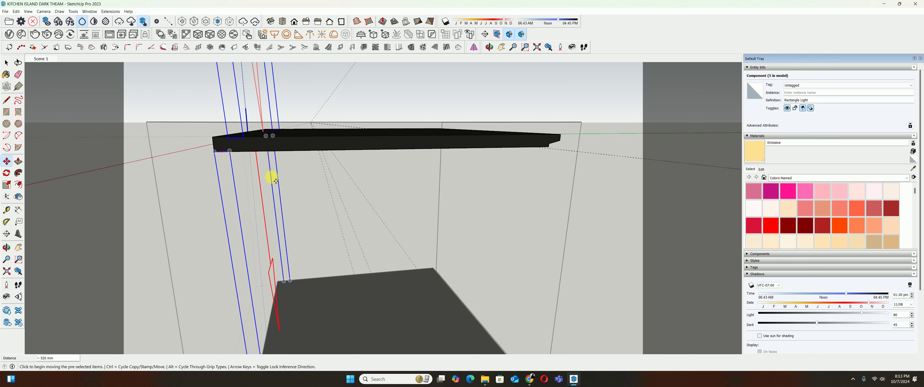
Widen the light across the shelf, rotate it to fit, and exit the group
middle_click_drag(269, 180, 262, 194)
key("s")
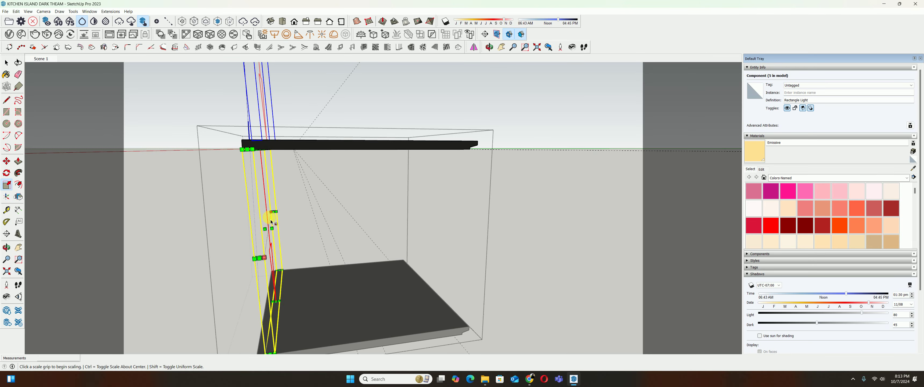
left_click_drag(272, 228, 435, 215)
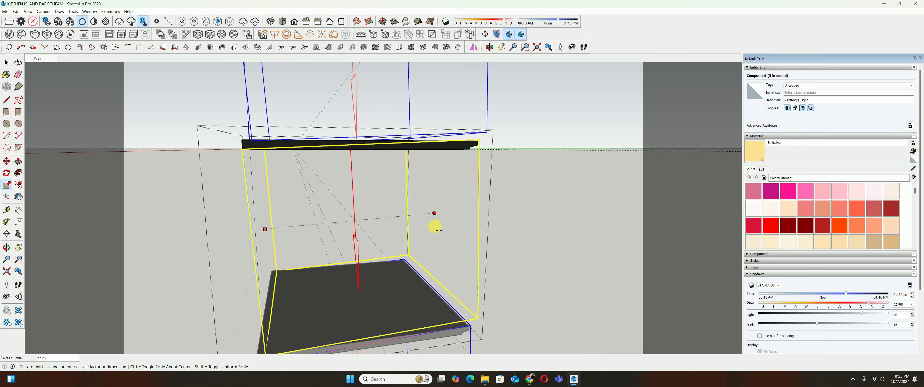
key("q")
scroll(330, 179, "down", 1)
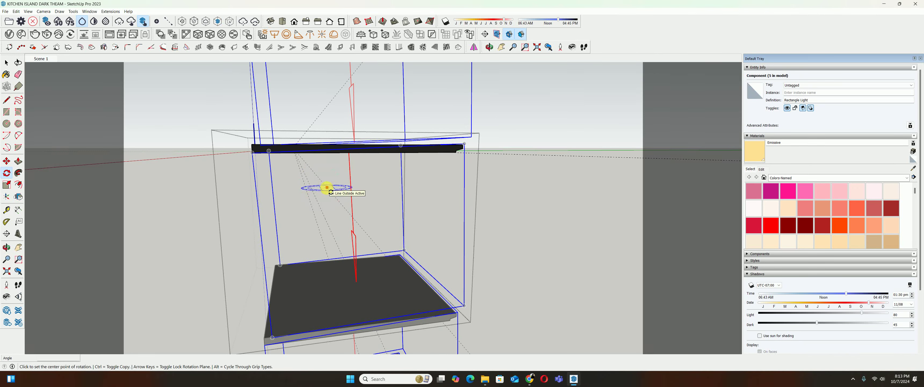
left_click(252, 153)
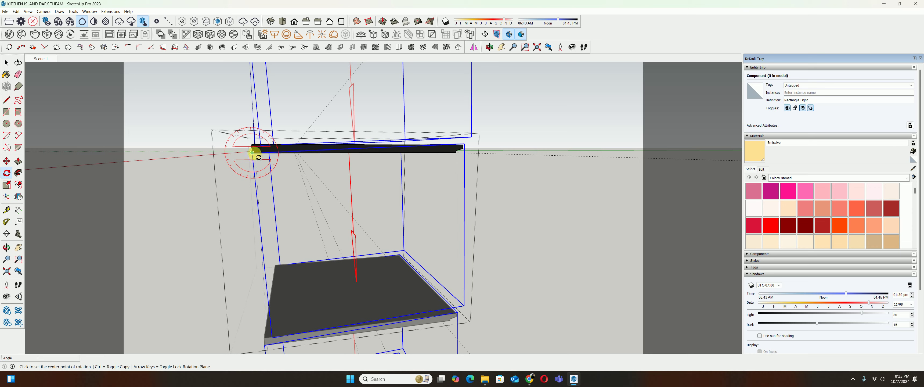
left_click(463, 145)
left_click(462, 155)
middle_click_drag(456, 149, 495, 197)
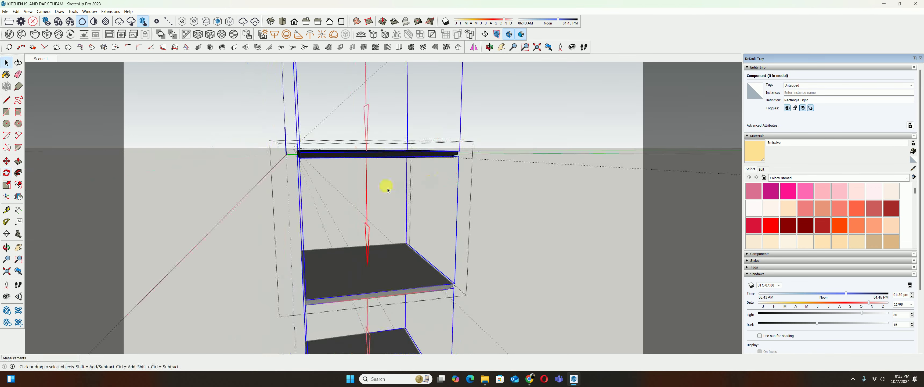
key("space")
left_click(495, 197)
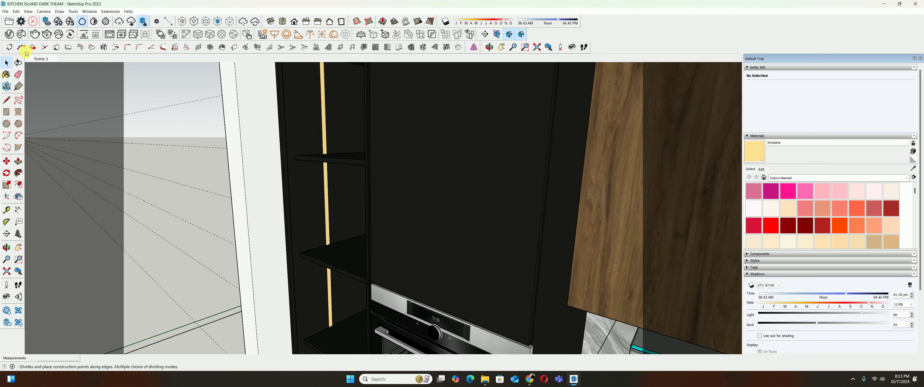
Return to Scene 1, angle the kitchen view slightly, and start a new interactive V-Ray render
left_click(37, 59)
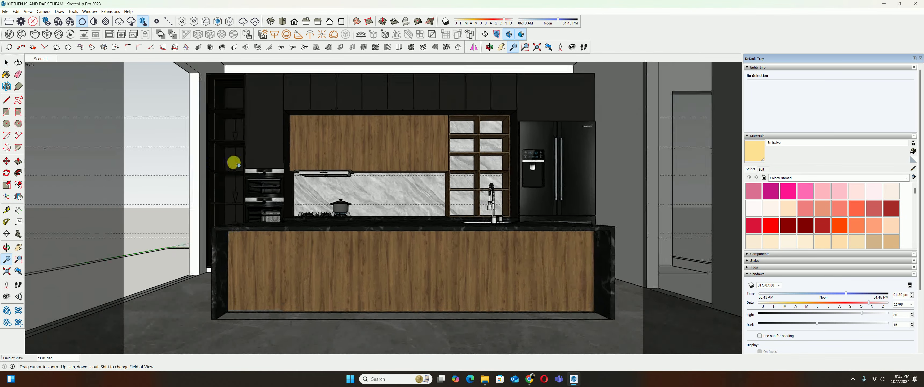
scroll(389, 182, "up", 5)
left_click_drag(389, 181, 383, 171)
key("space")
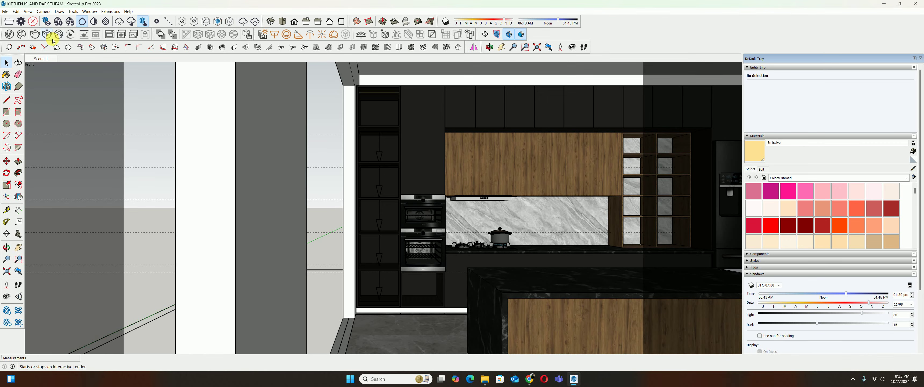
left_click(49, 37)
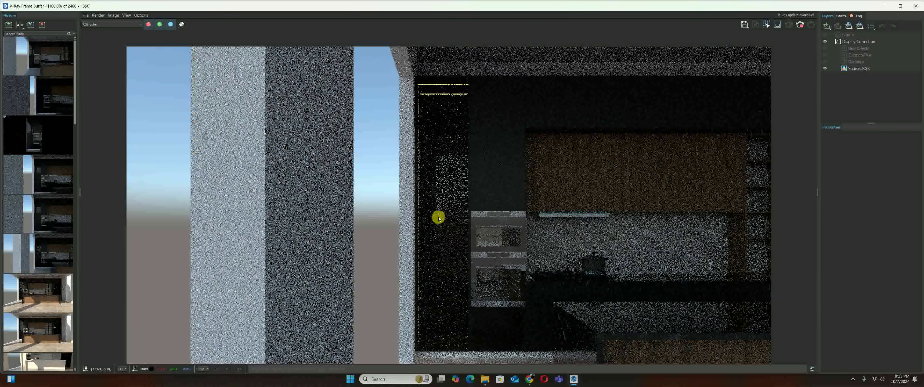
Zoom the Frame Buffer out to 50%, review the denoised shelf-light render, then close it
scroll(438, 219, "down", 2)
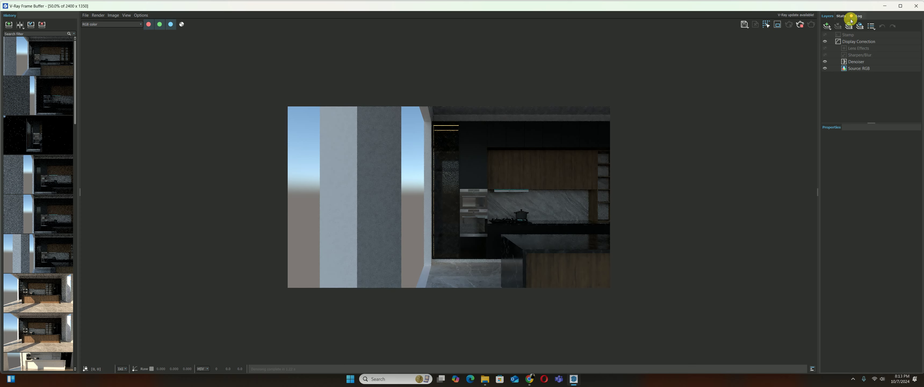
left_click(916, 6)
Zoom out and delete all construction guide lines via Edit > Delete Guides
scroll(507, 179, "down", 2)
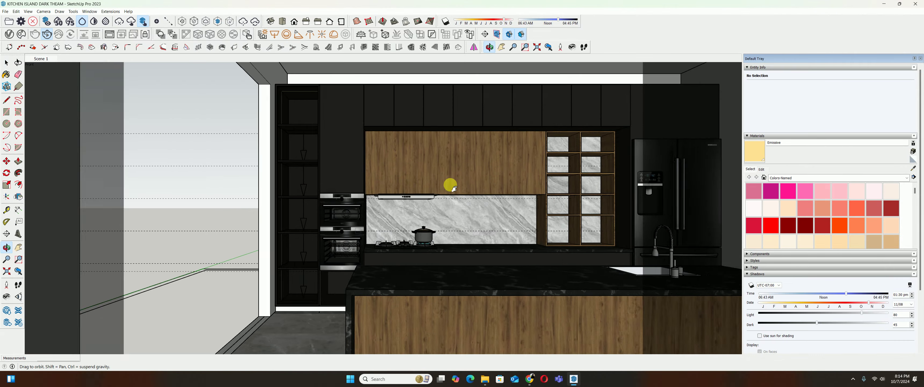
scroll(458, 182, "down", 2)
scroll(392, 184, "down", 2)
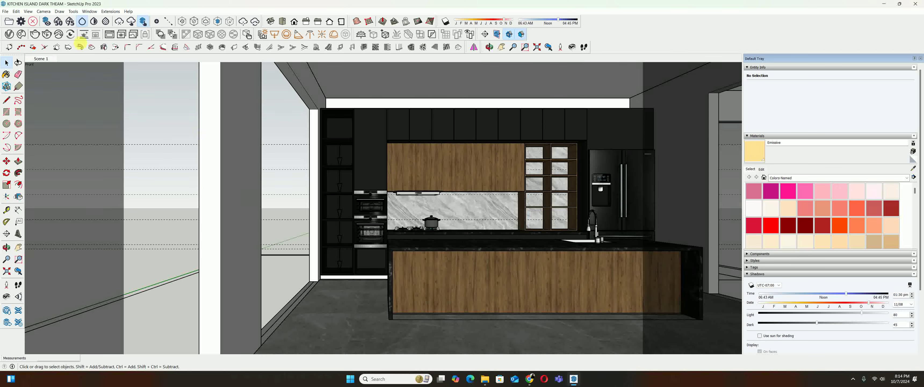
left_click(16, 11)
left_click(27, 66)
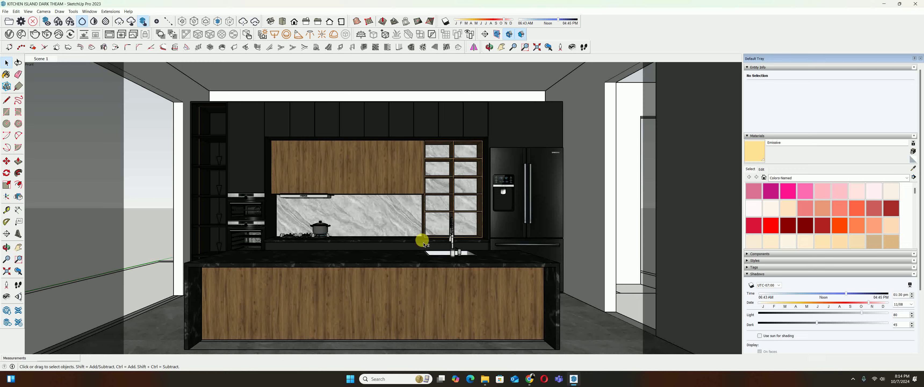
Zoom and orbit to an angled overview of the dark kitchen and wood island
scroll(424, 244, "down", 2)
scroll(444, 244, "down", 2)
scroll(423, 213, "down", 2)
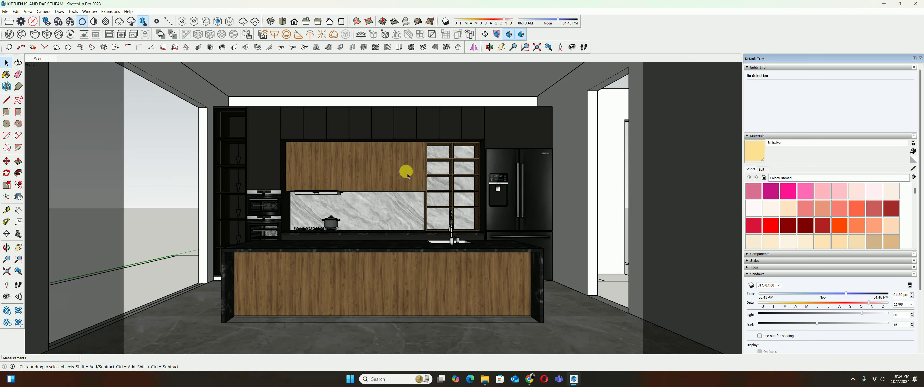
scroll(335, 164, "up", 2)
scroll(323, 162, "up", 2)
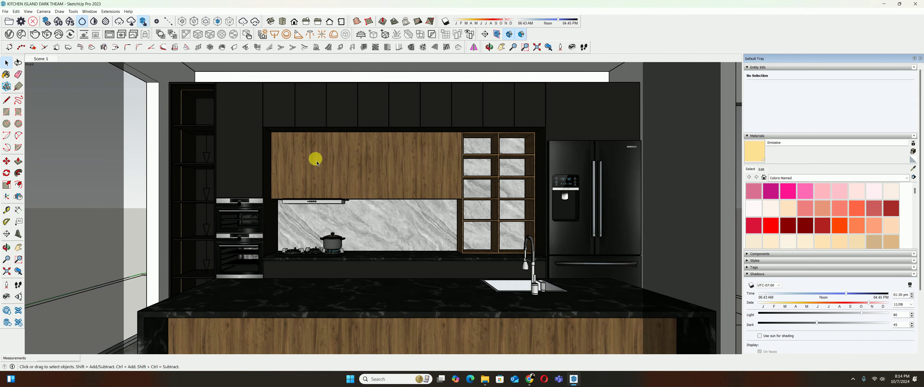
mouse_move(407, 169)
middle_mouse_down()
mouse_move(356, 173)
mouse_move(415, 196)
middle_mouse_up()
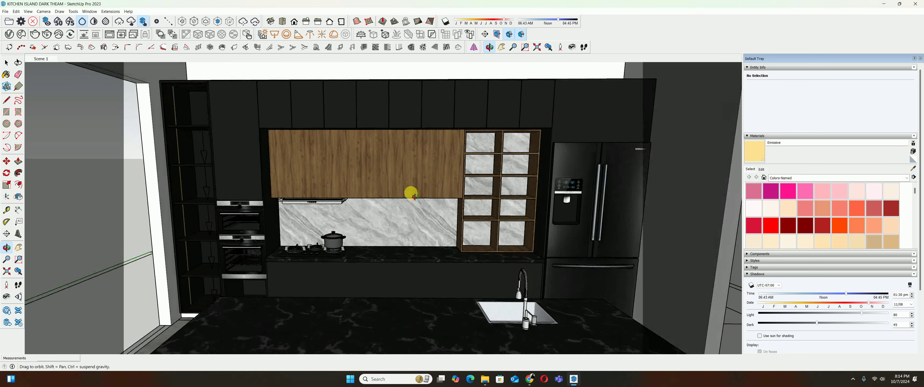
scroll(379, 174, "down", 5)
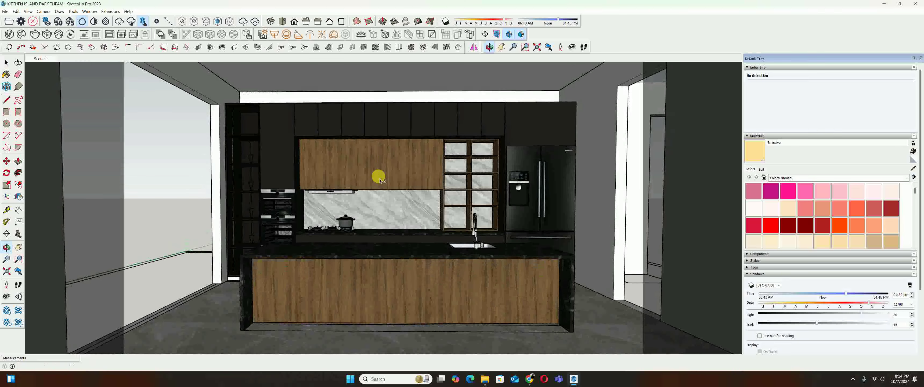
scroll(311, 228, "up", 2)
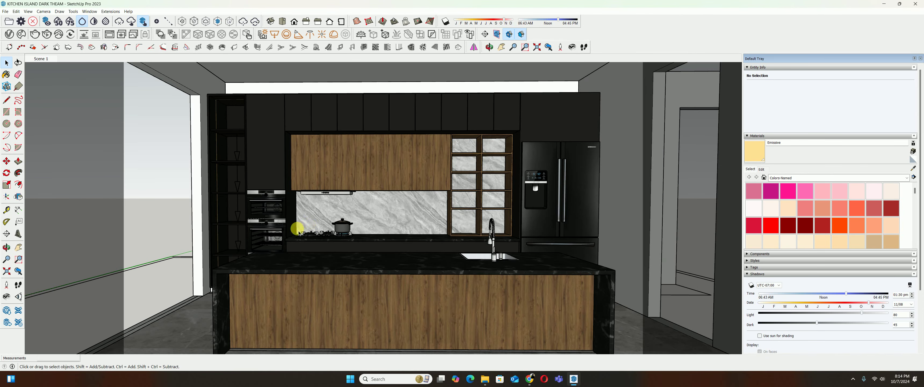